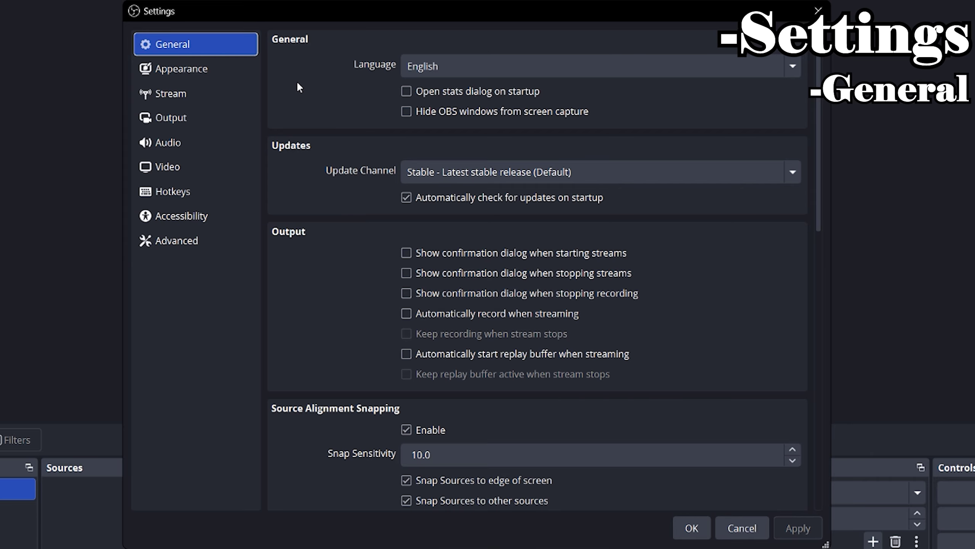
Step: Review the General, Appearance and Stream settings, trying the Compact interface density and setting it back to Normal
scroll(311, 241, "down", 10)
scroll(310, 264, "up", 9)
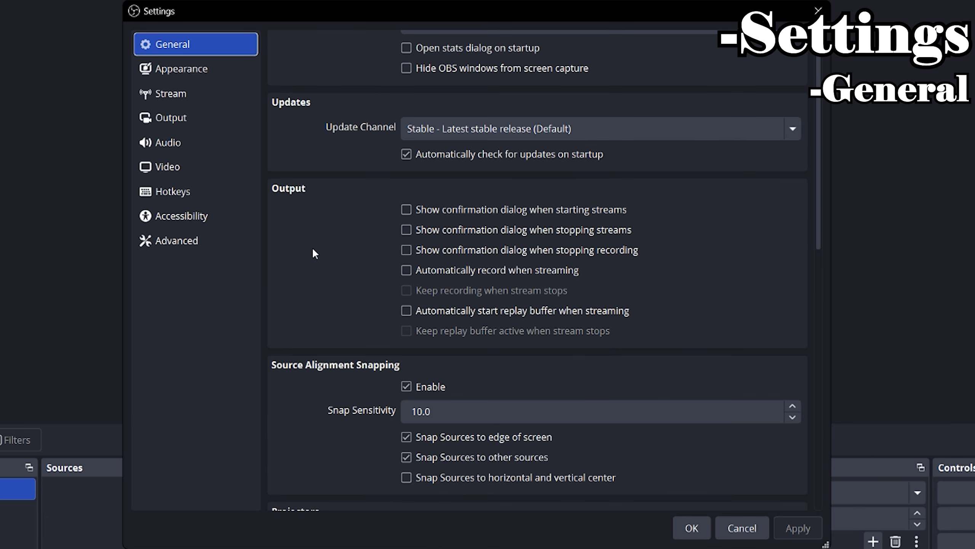
scroll(313, 249, "up", 1)
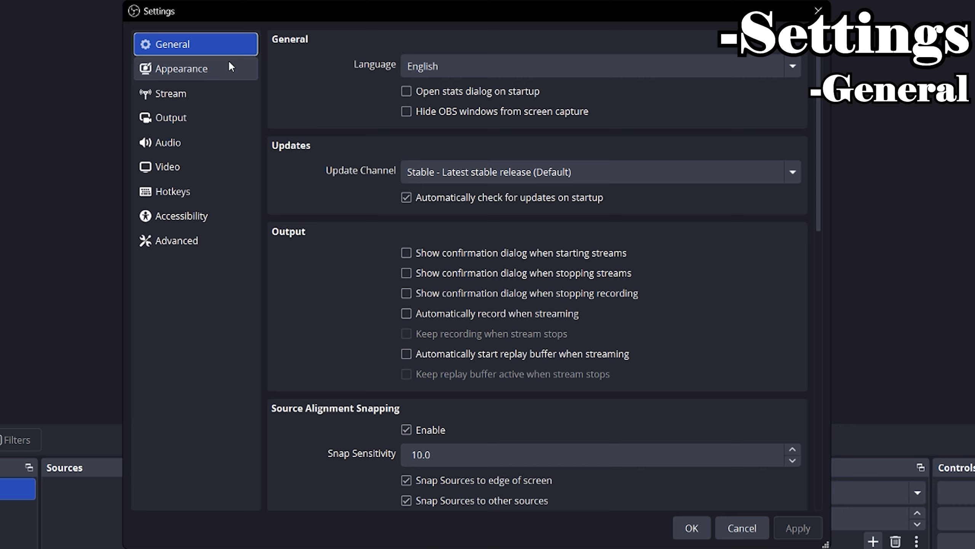
left_click(215, 68)
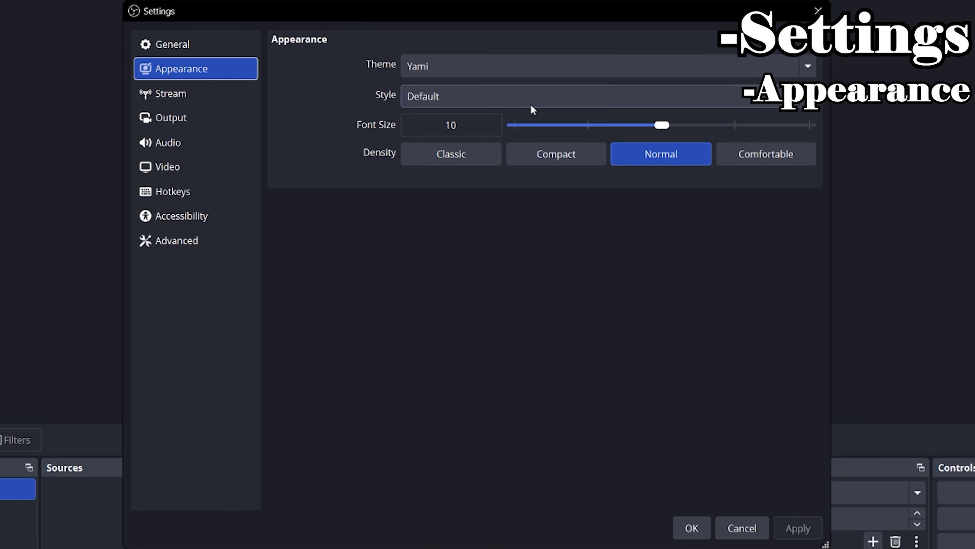
left_click(568, 161)
left_click(652, 157)
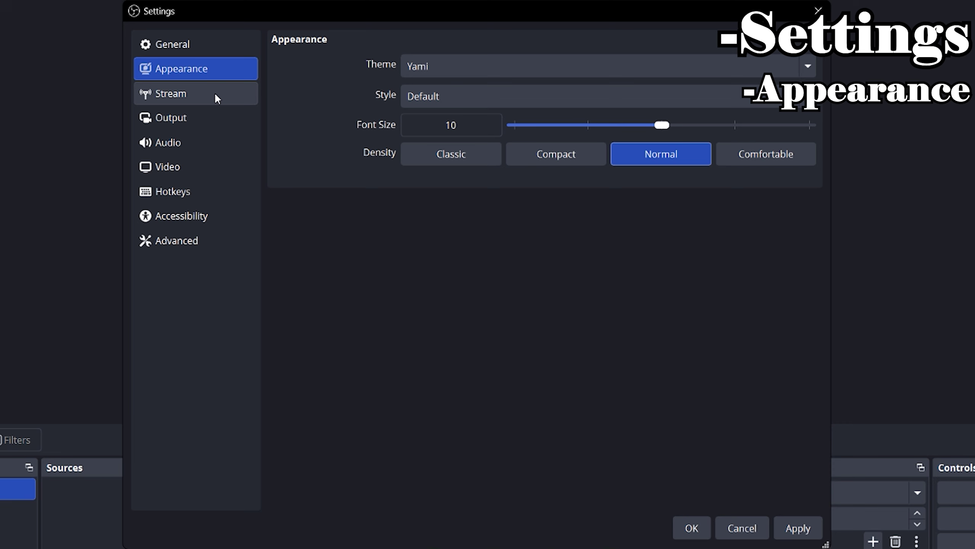
left_click(208, 101)
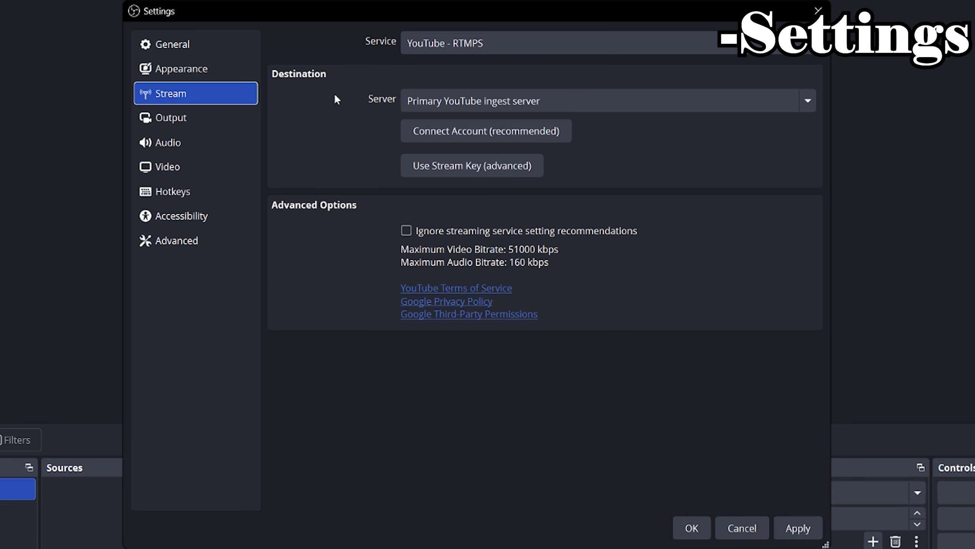
Step: Open the recording output settings and set the output mode to Advanced
left_click(195, 127)
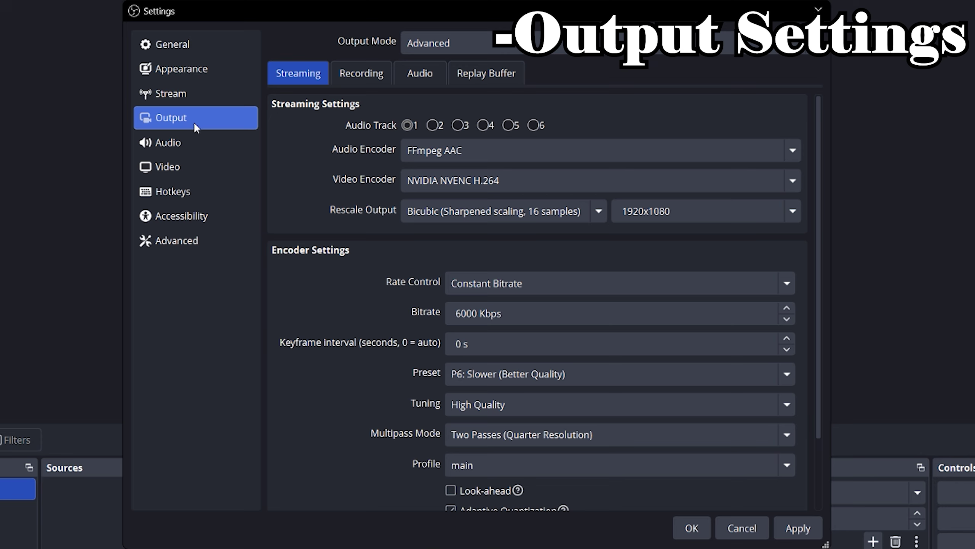
left_click(363, 73)
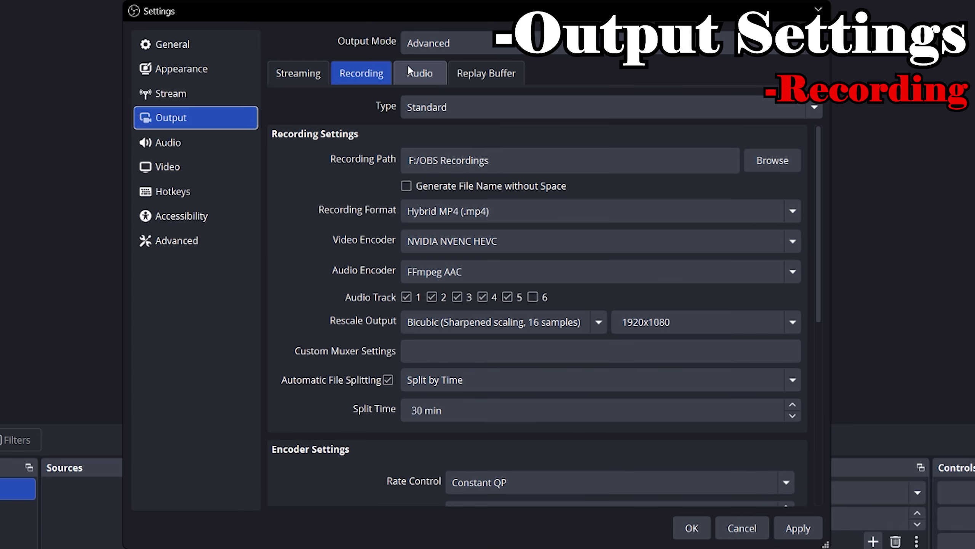
left_click(453, 41)
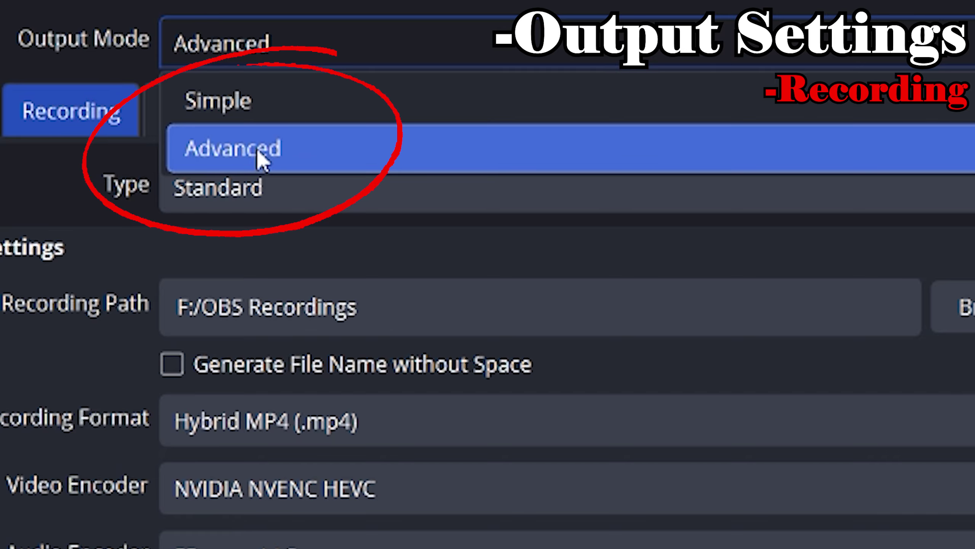
left_click(261, 160)
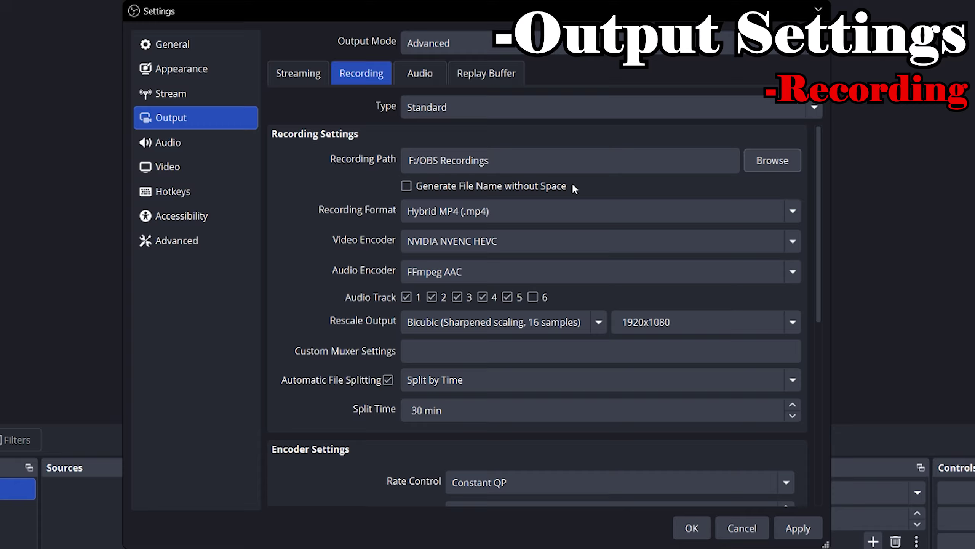
left_click(493, 160)
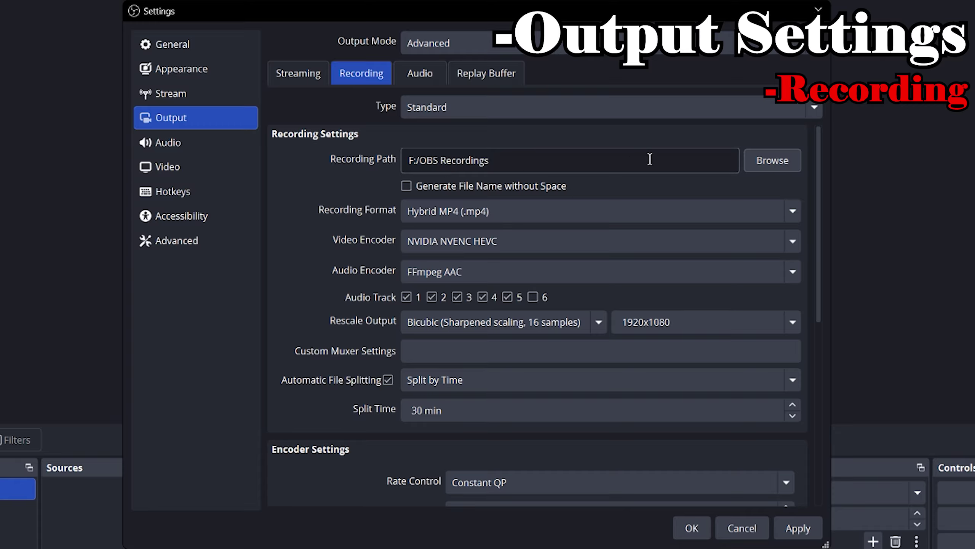
left_click(719, 161)
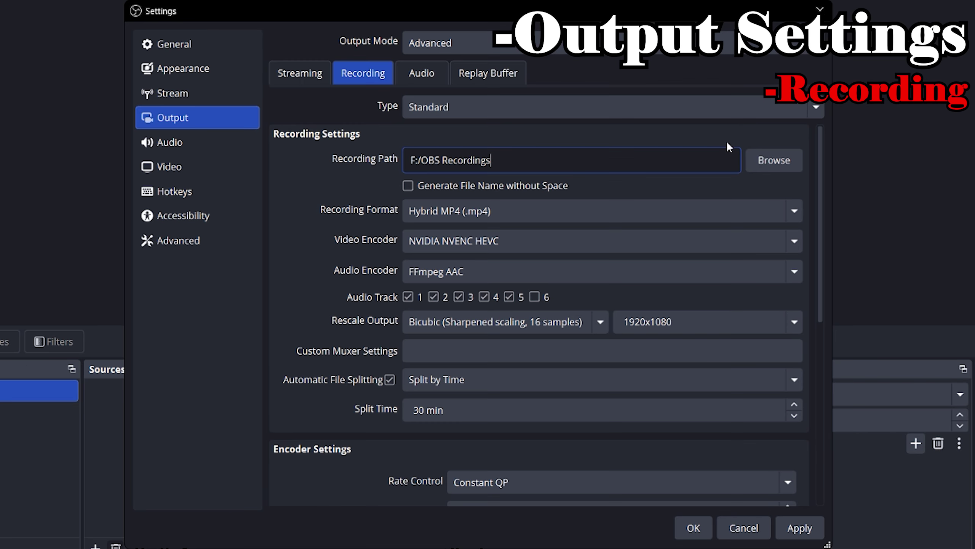
left_click(768, 159)
key("Escape")
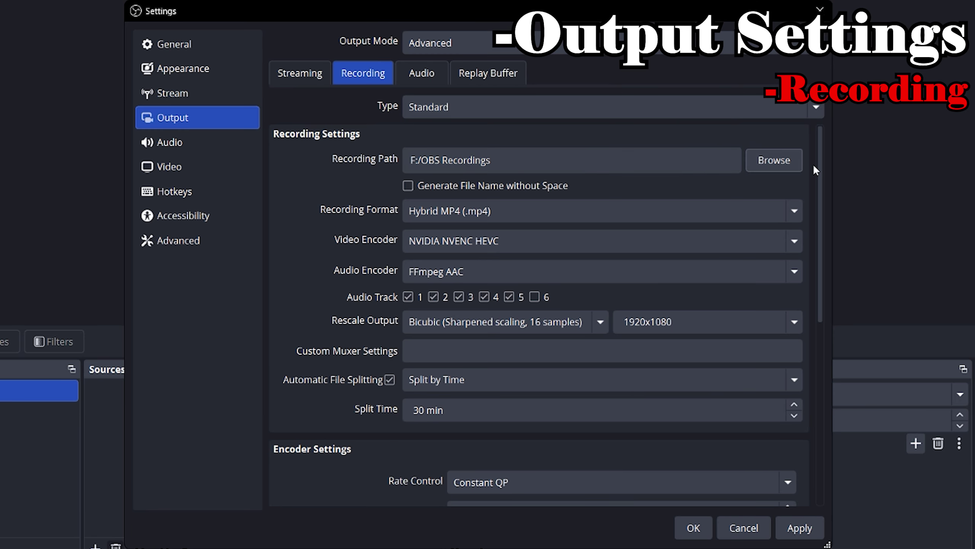
Step: Browse for a new recording path on the Bulk Storage (G:) drive
left_click(776, 163)
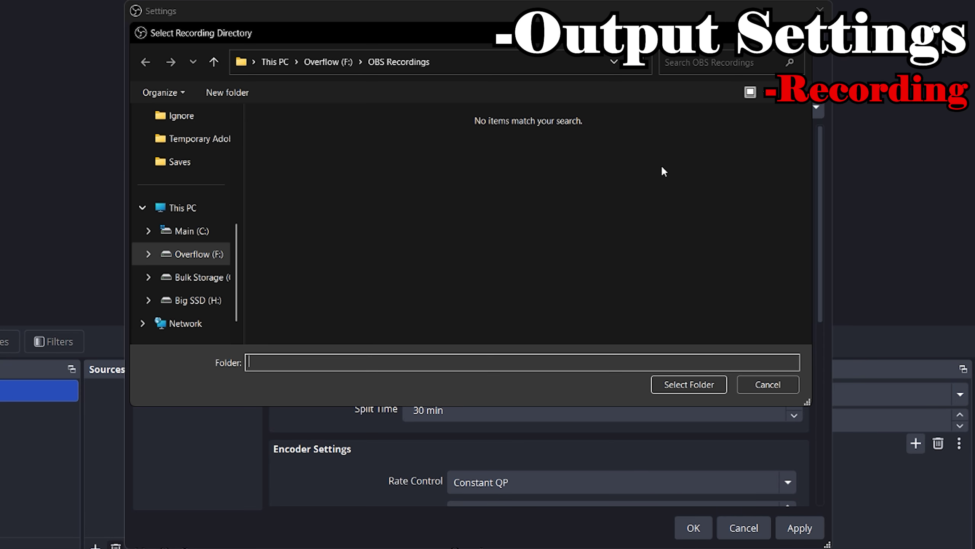
left_click(190, 211)
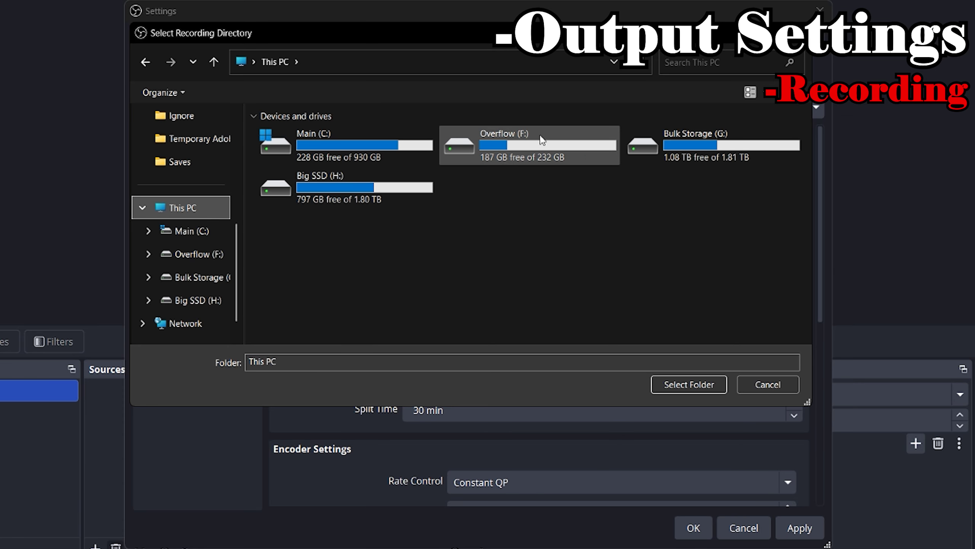
double_click(692, 148)
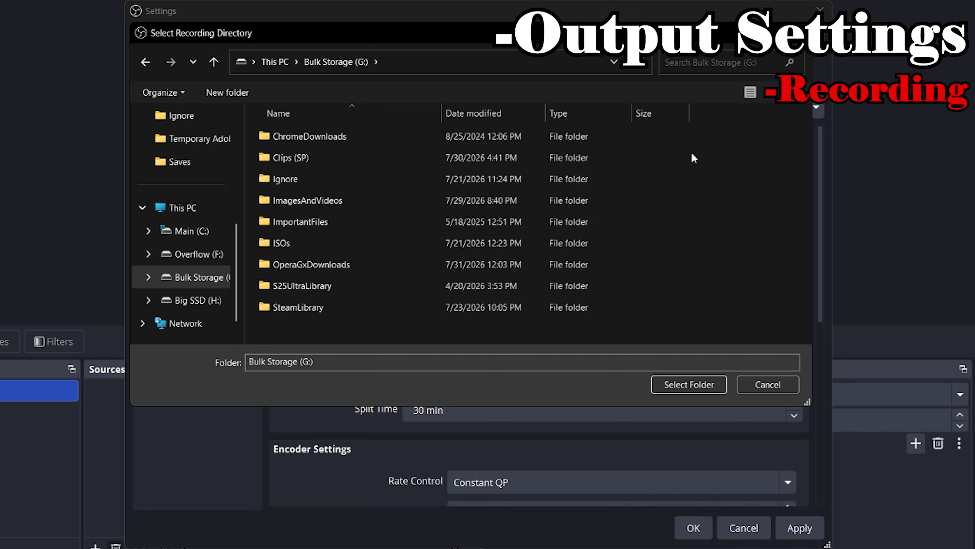
Step: Create a folder named OBSOutput on the G: drive and choose it as the recording path
right_click(723, 279)
mouse_move(783, 458)
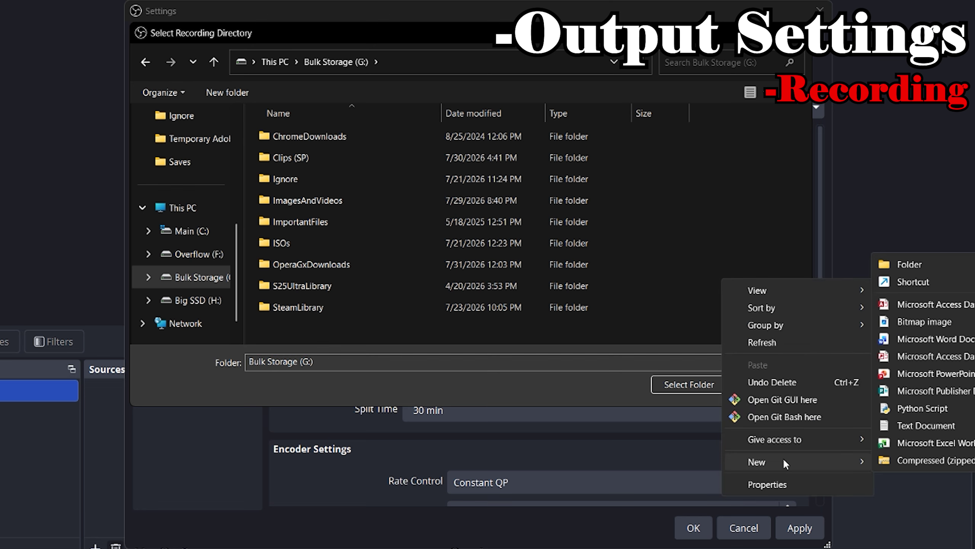
left_click(900, 265)
type("OBS")
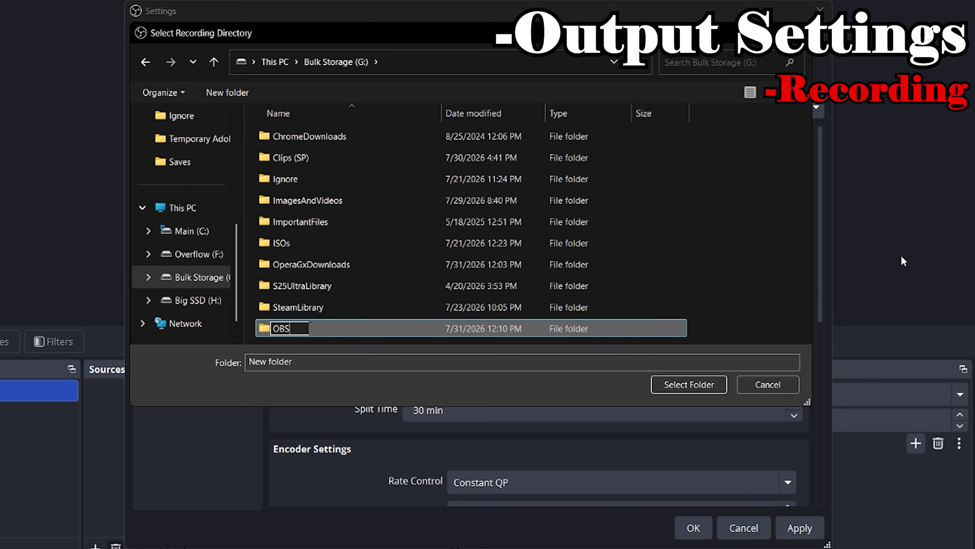
type("Output")
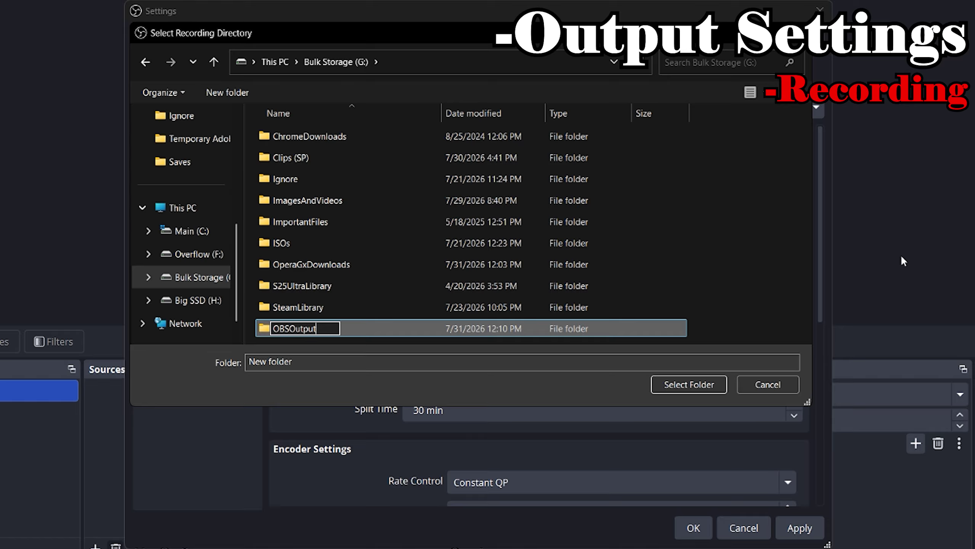
left_click(419, 338)
left_click(420, 329)
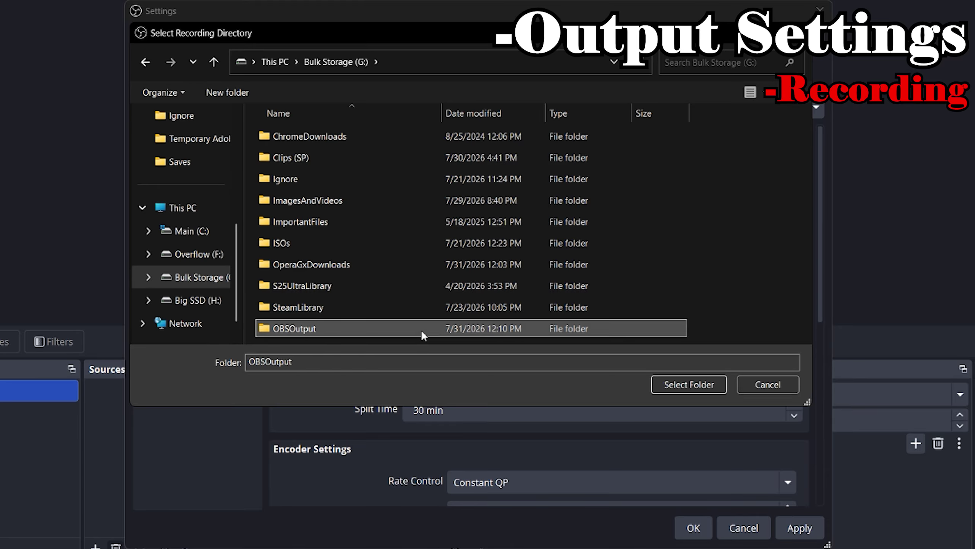
left_click(687, 383)
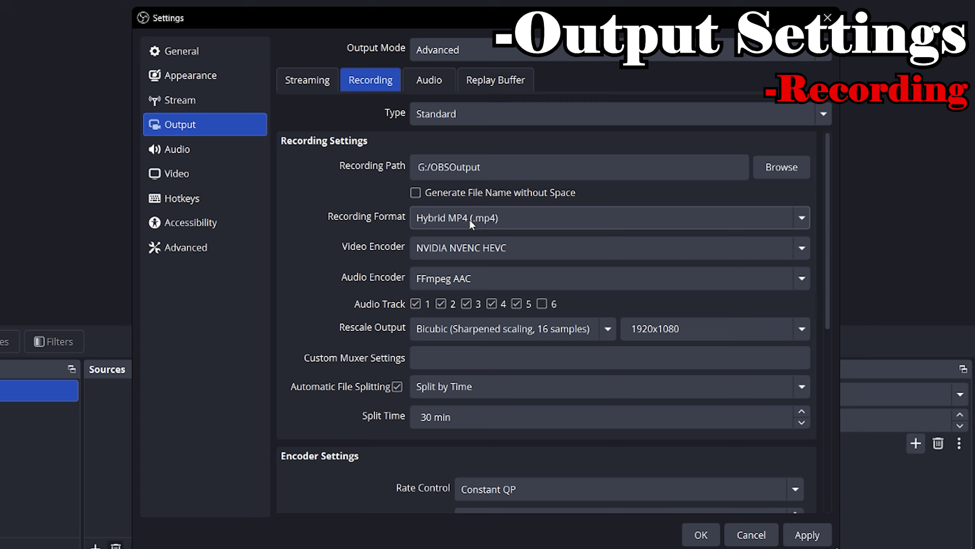
Step: Set the recording format to Hybrid MP4 (.mp4) and the video encoder to NVIDIA NVENC HEVC
left_click(499, 221)
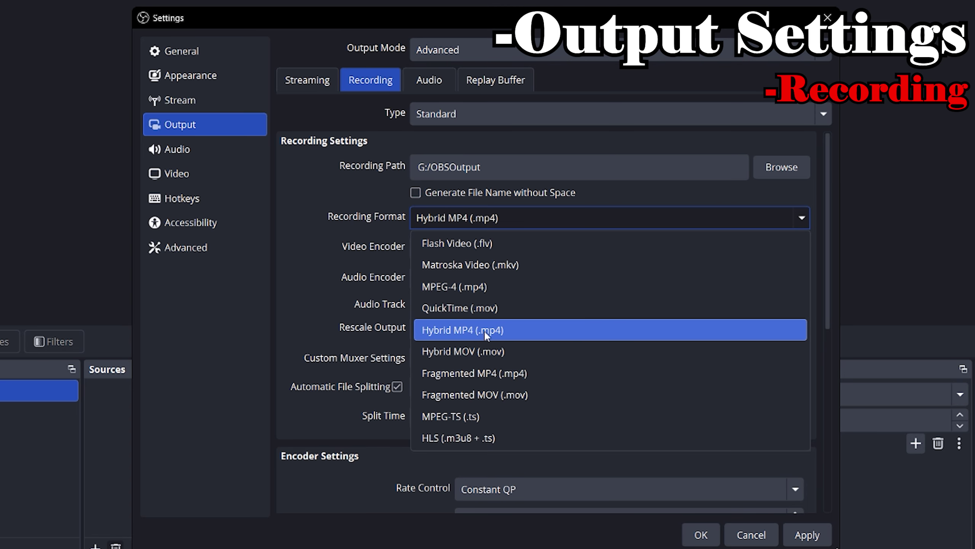
left_click(507, 330)
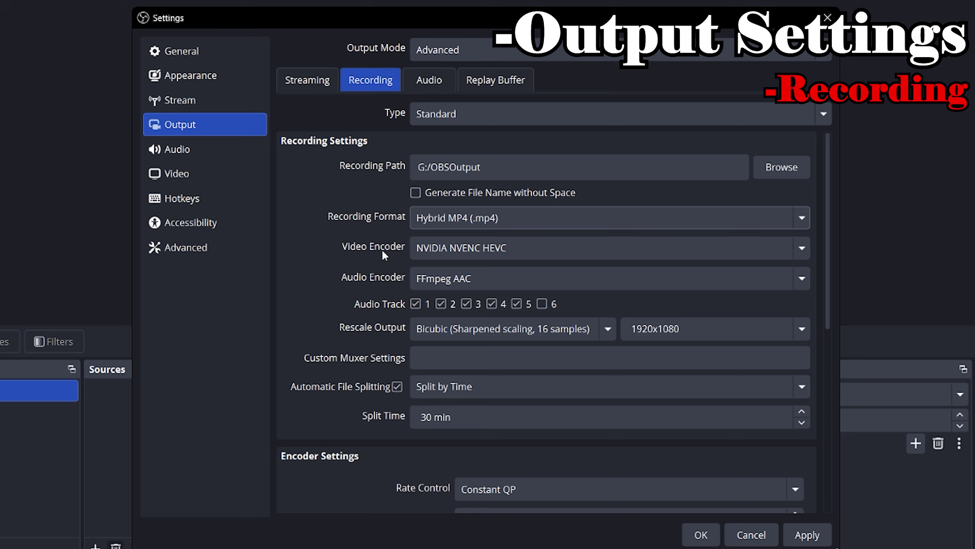
left_click(506, 250)
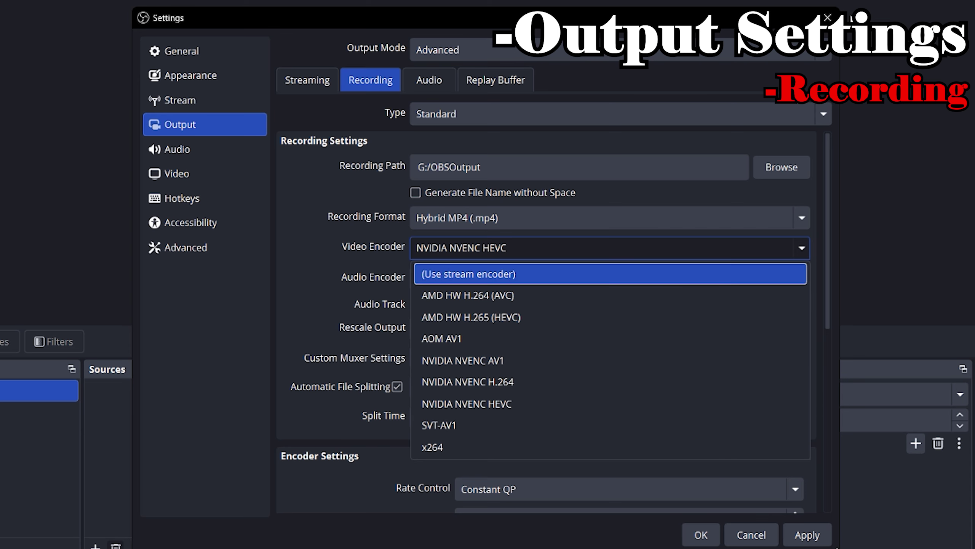
left_click(437, 253)
left_click(463, 247)
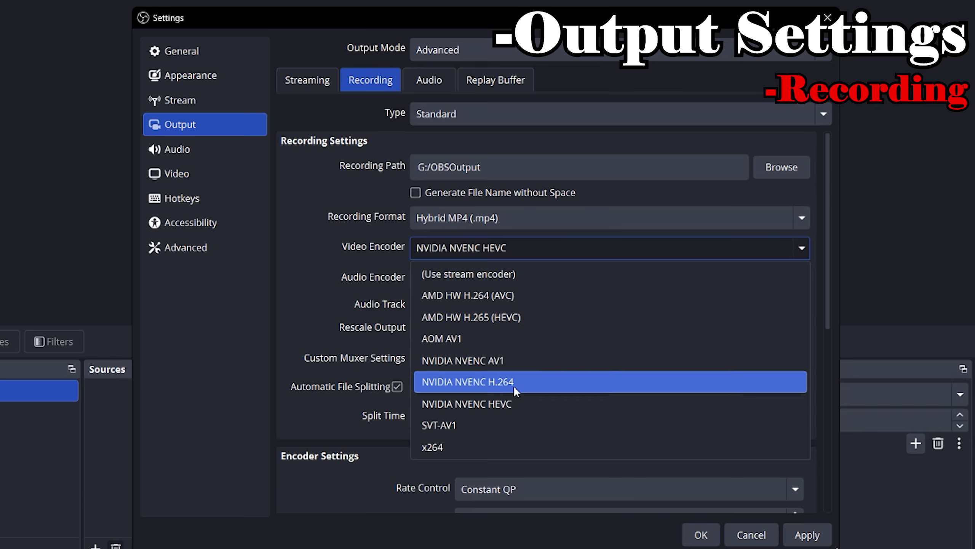
left_click(513, 404)
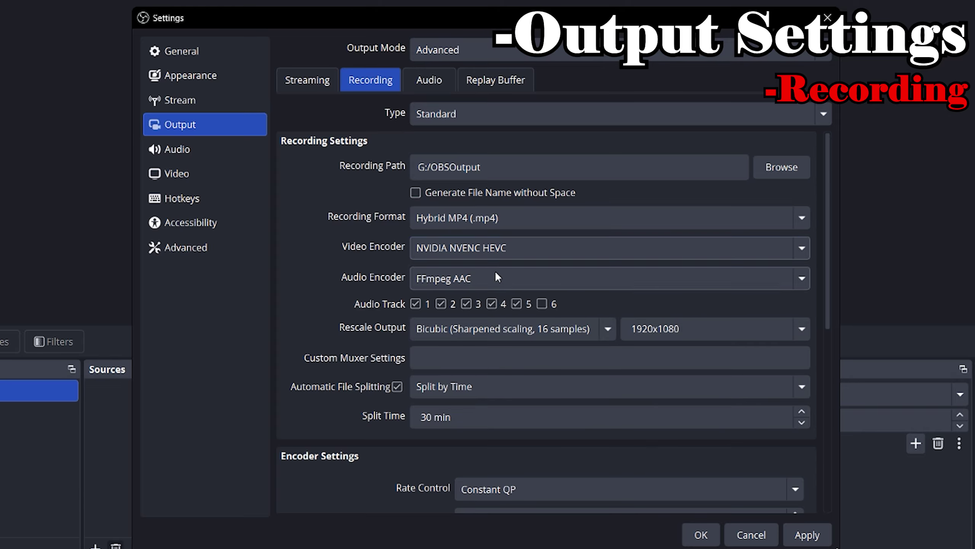
Step: Try the NVIDIA NVENC AV1 video encoder for recording and switch back to NVIDIA NVENC HEVC
left_click(496, 253)
left_click(503, 361)
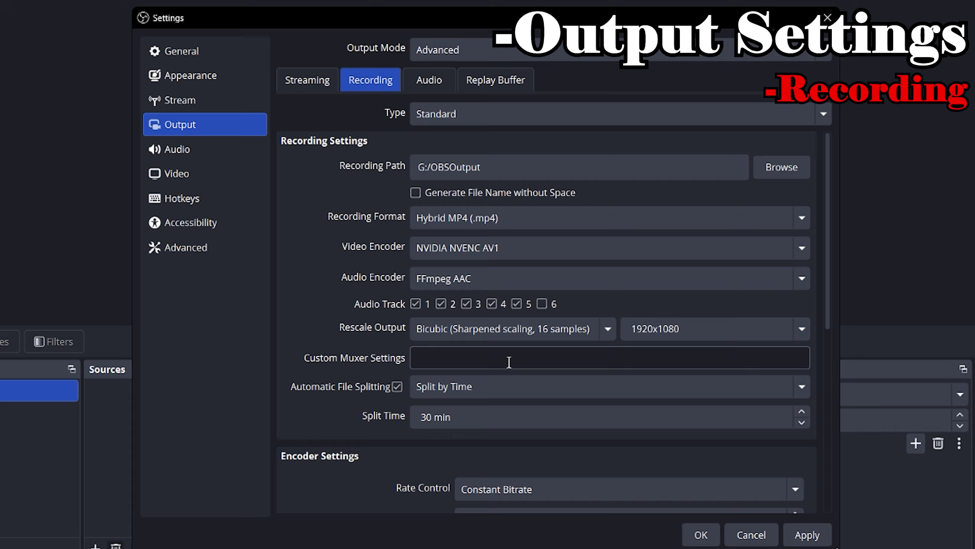
left_click(499, 249)
left_click(505, 403)
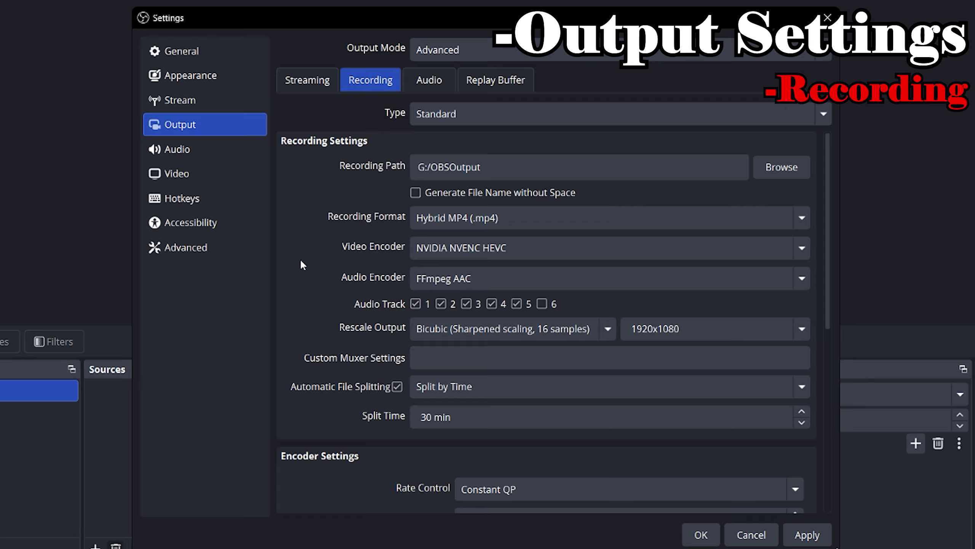
Step: Examine the Rescale Output resolutions and set the rescale filter to Bicubic (Sharpened scaling, 16 samples)
left_click(801, 329)
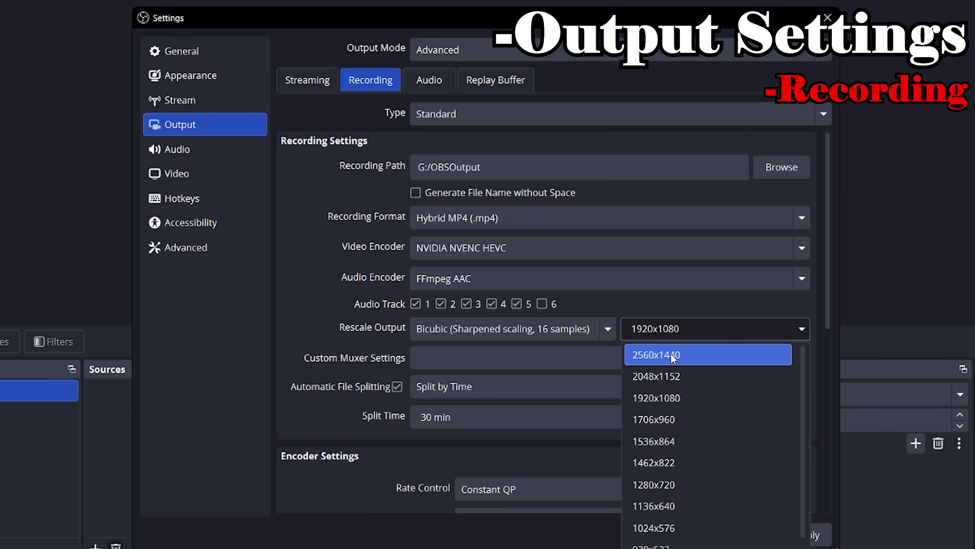
left_click(437, 320)
left_click(556, 329)
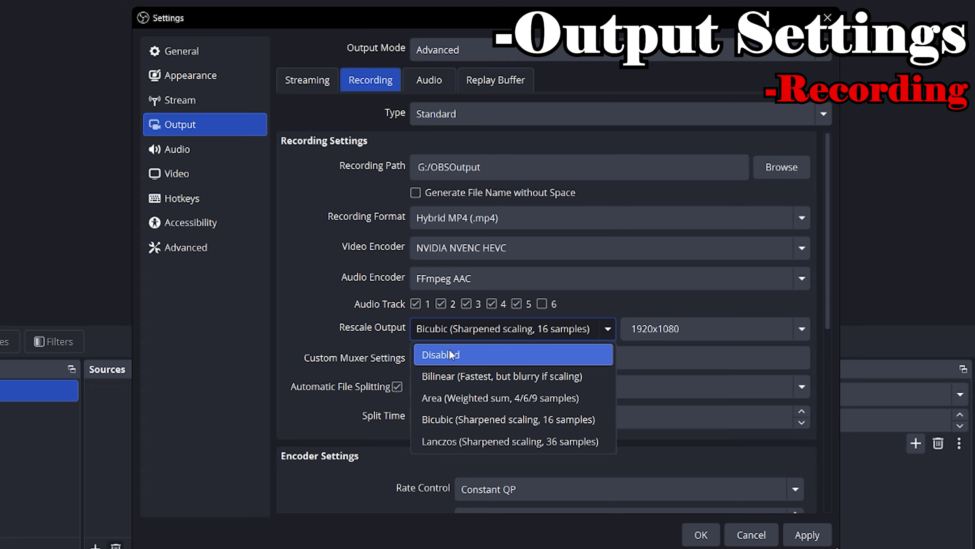
left_click(351, 322)
left_click_drag(680, 329, 629, 332)
left_click(557, 329)
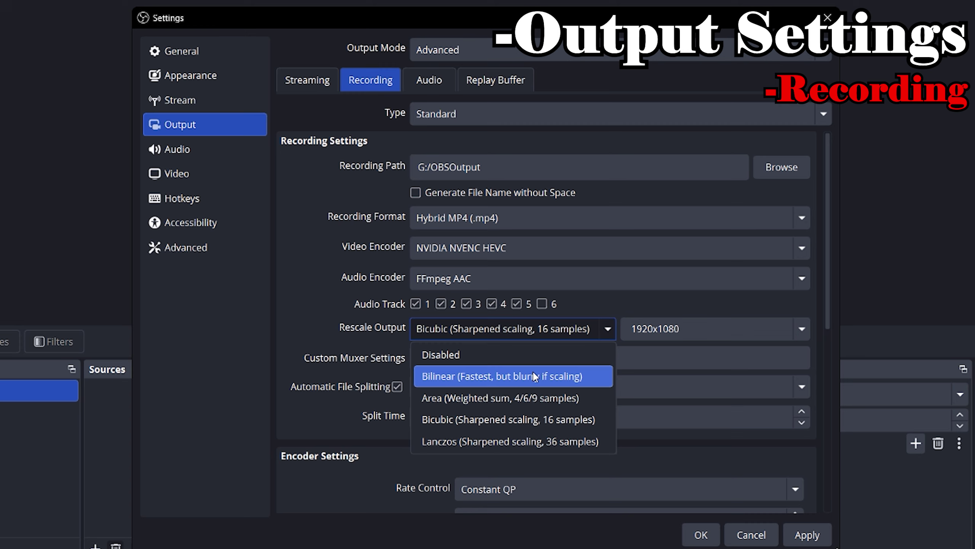
left_click(490, 421)
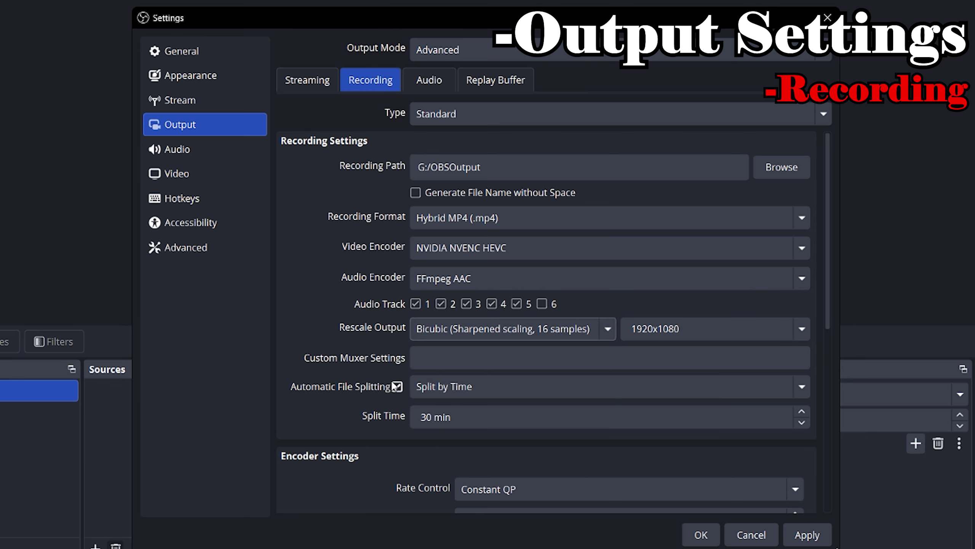
Step: Check the base and output resolutions in the Video settings and return to the recording output settings
scroll(324, 351, "down", 1)
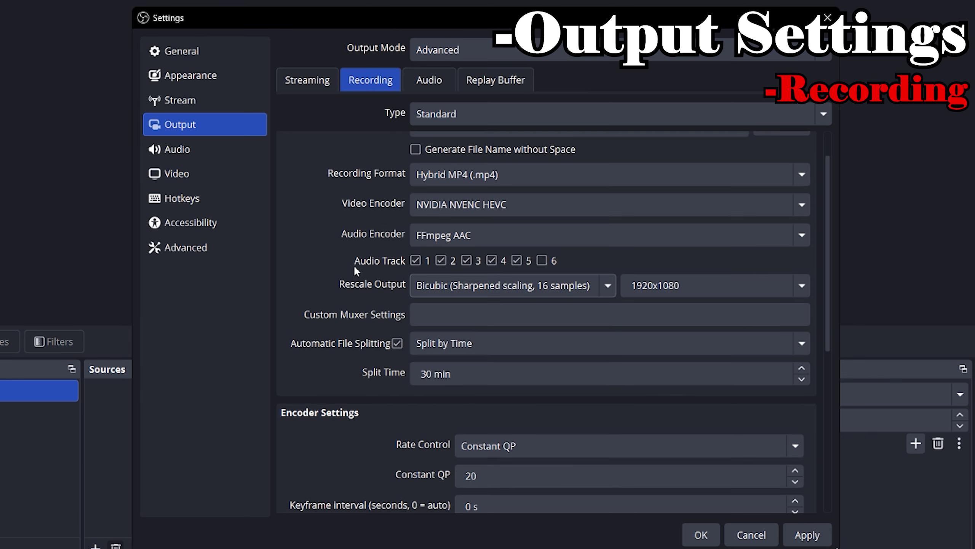
left_click(228, 181)
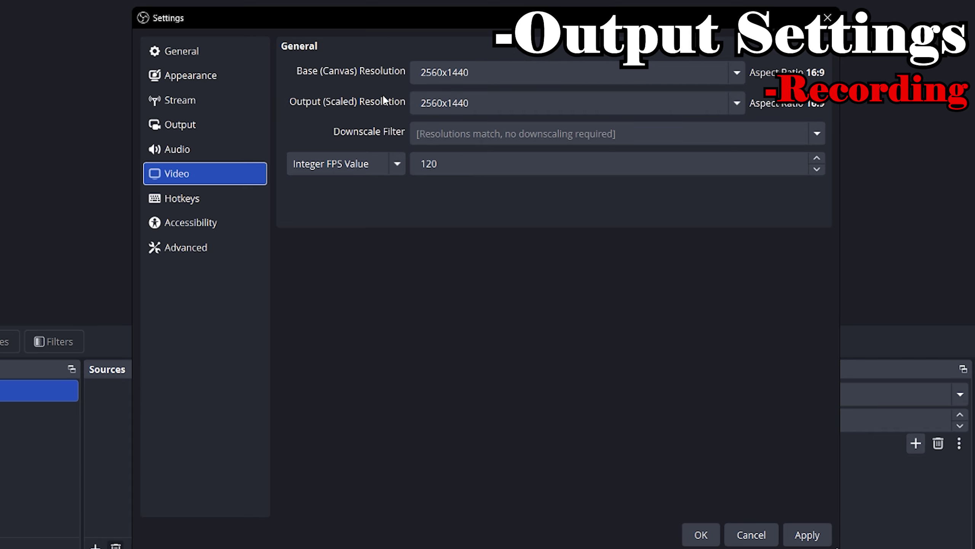
left_click(217, 124)
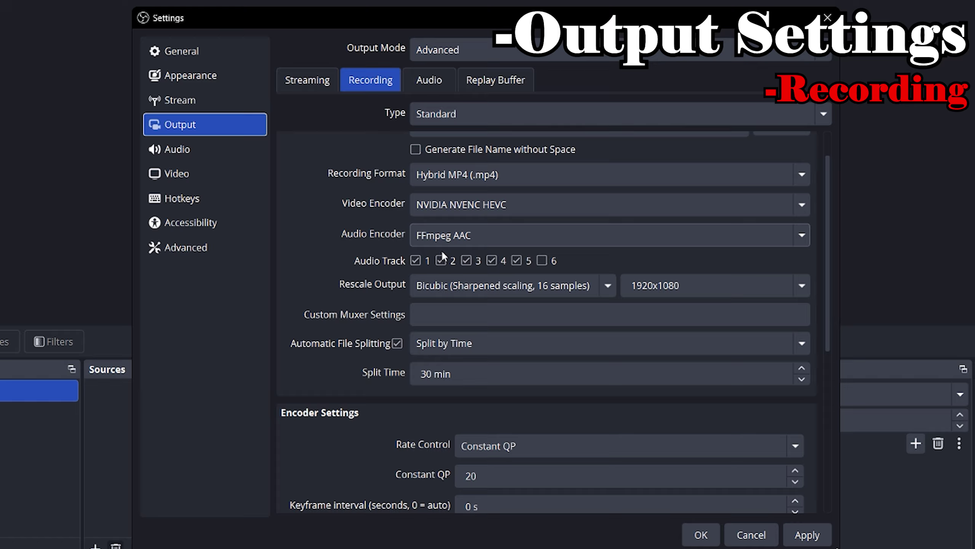
scroll(372, 308, "down", 1)
scroll(372, 308, "up", 1)
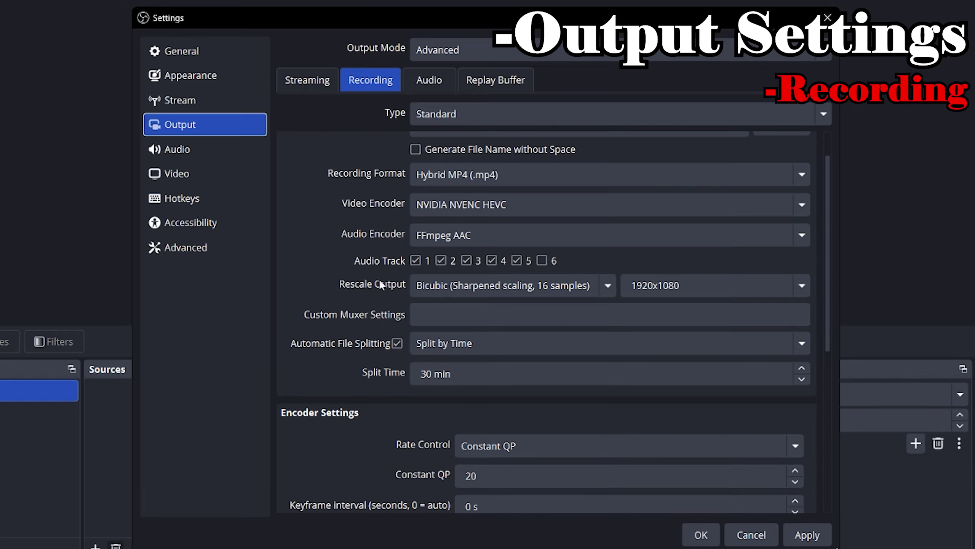
Step: Try Constant Bitrate as the recording encoder's rate control and switch back to Constant QP
scroll(399, 275, "down", 3)
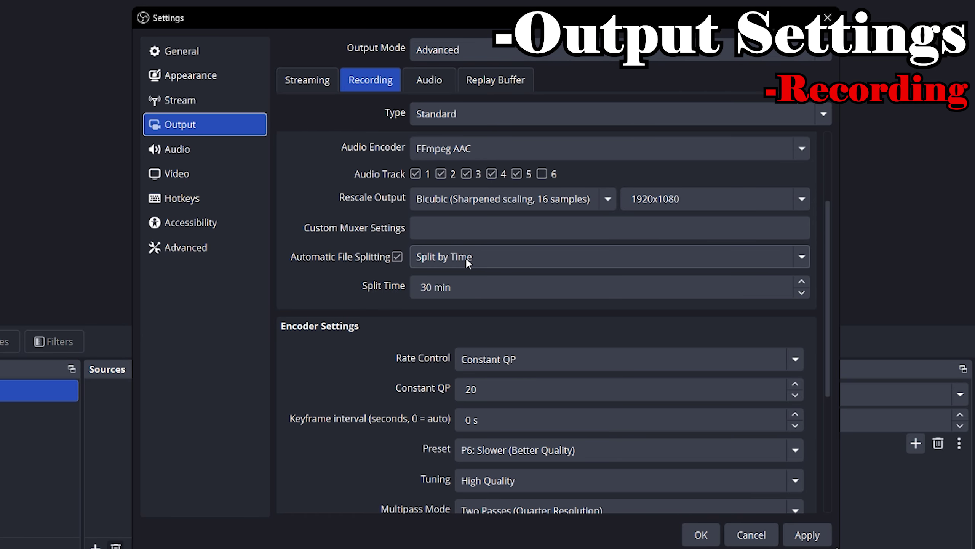
scroll(356, 347, "down", 4)
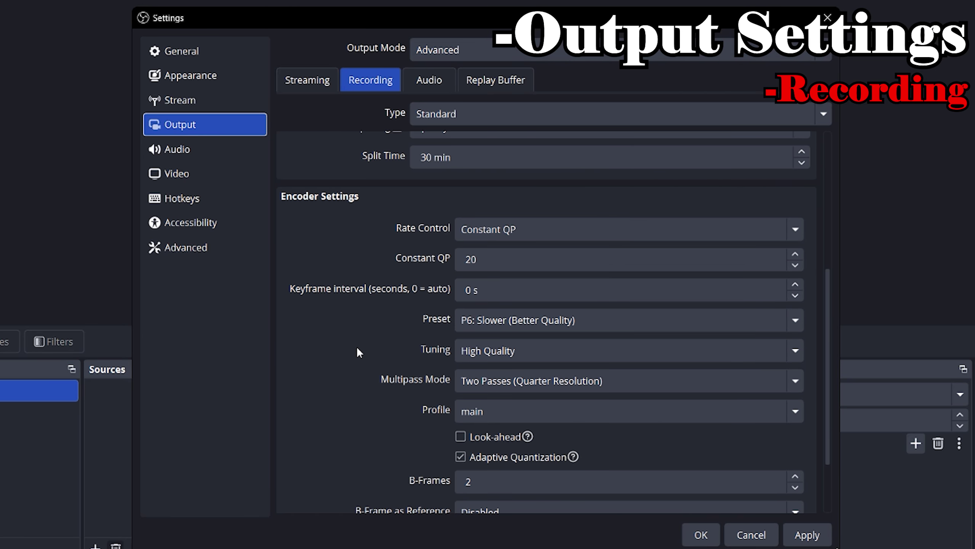
scroll(356, 350, "up", 4)
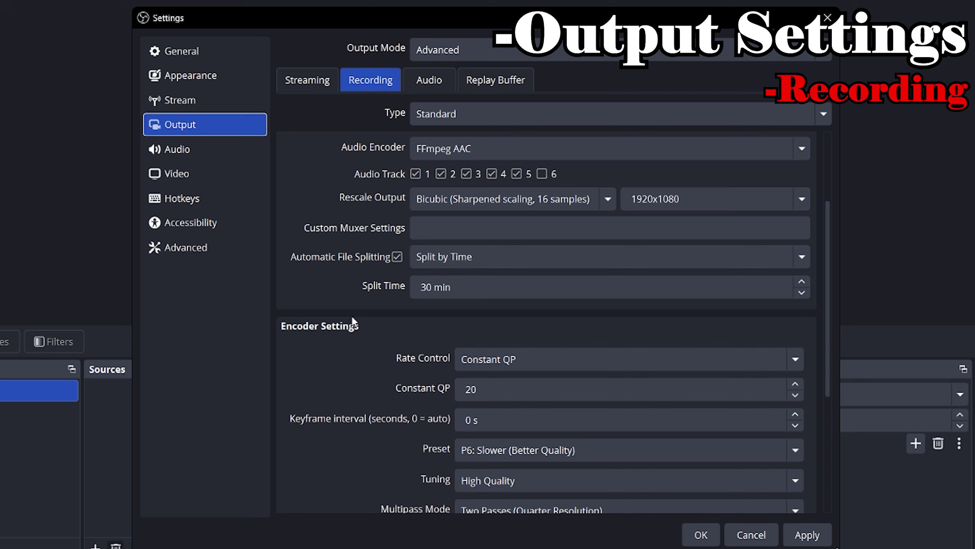
scroll(352, 315, "down", 3)
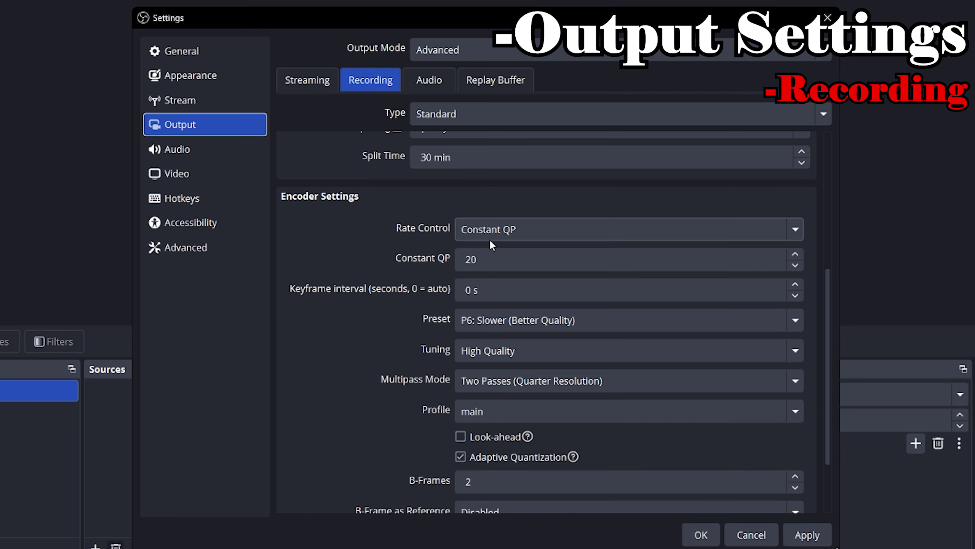
left_click(524, 231)
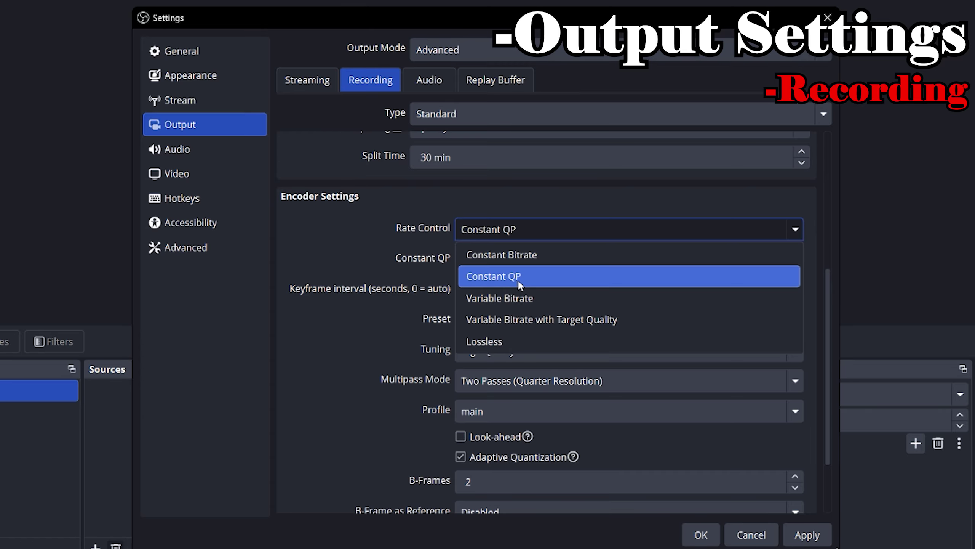
left_click(527, 262)
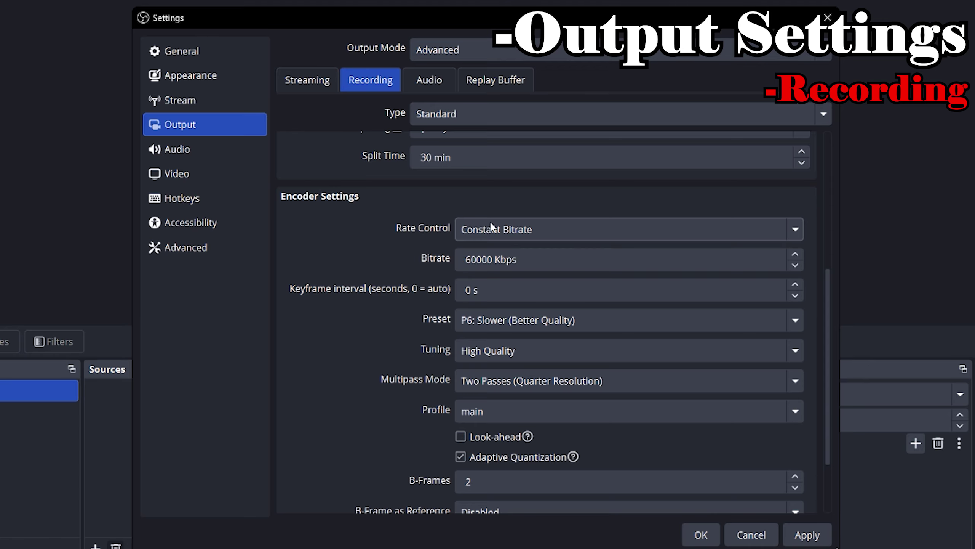
left_click(528, 233)
left_click(516, 275)
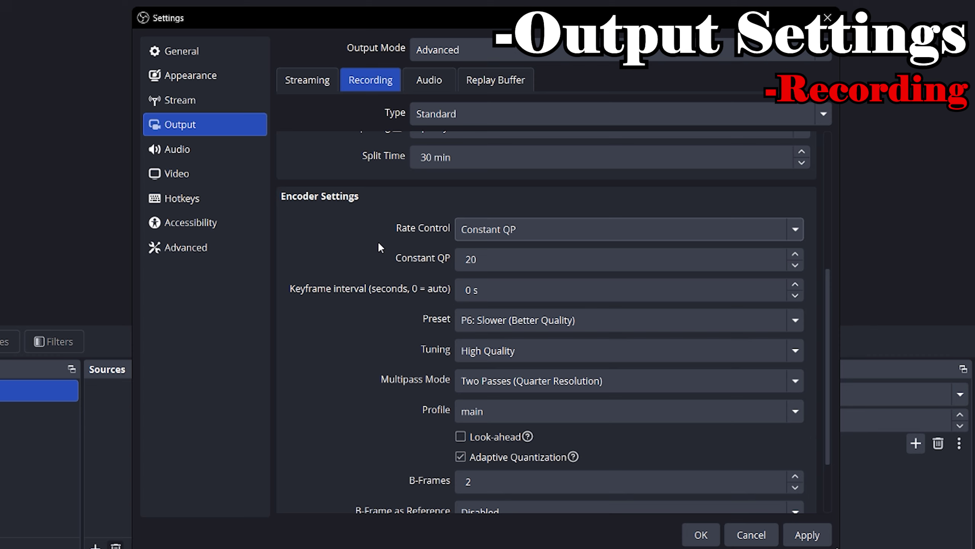
Step: Try Constant Bitrate rate control with a bitrate of 40000 Kbps, and return the rate control to Constant QP
left_click(513, 240)
left_click(526, 251)
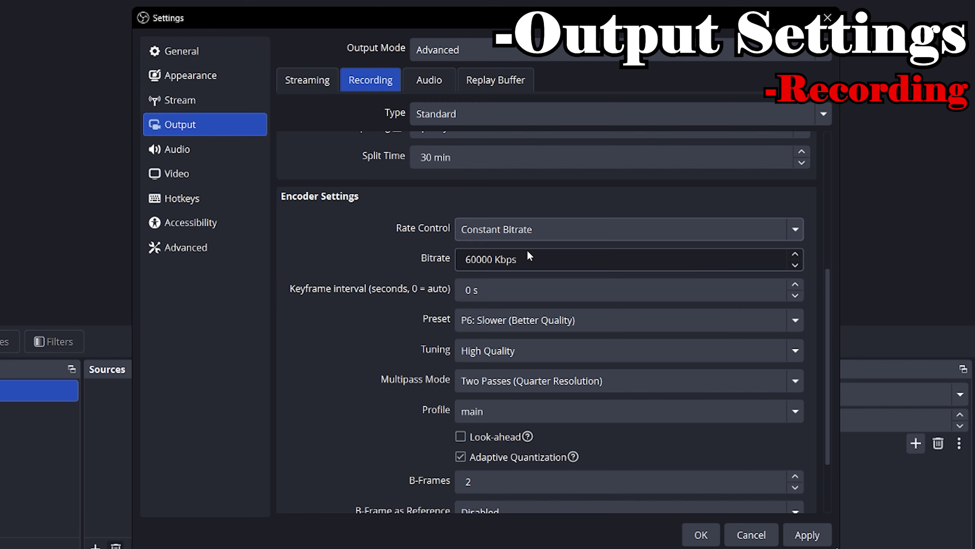
left_click_drag(467, 258, 495, 259)
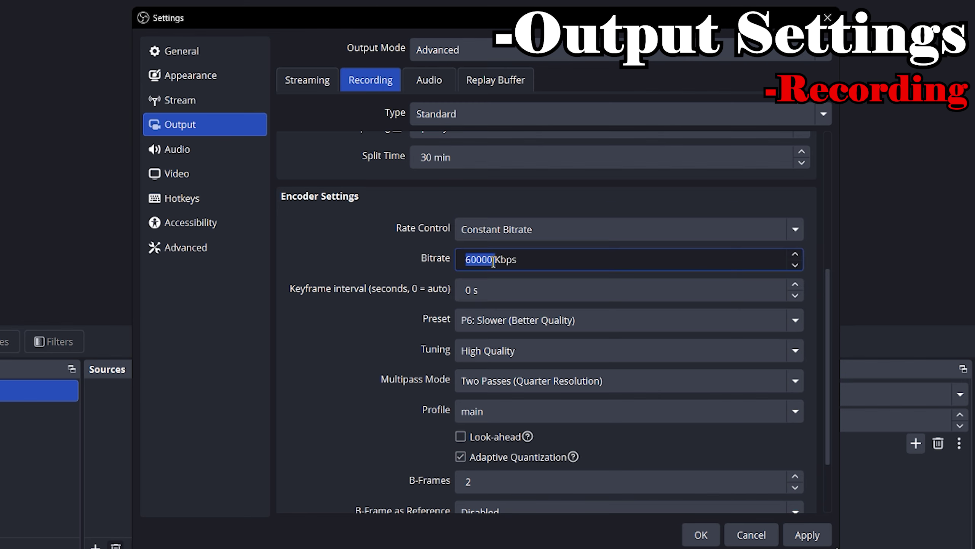
left_click(560, 257)
left_click_drag(478, 261, 469, 264)
type("7000")
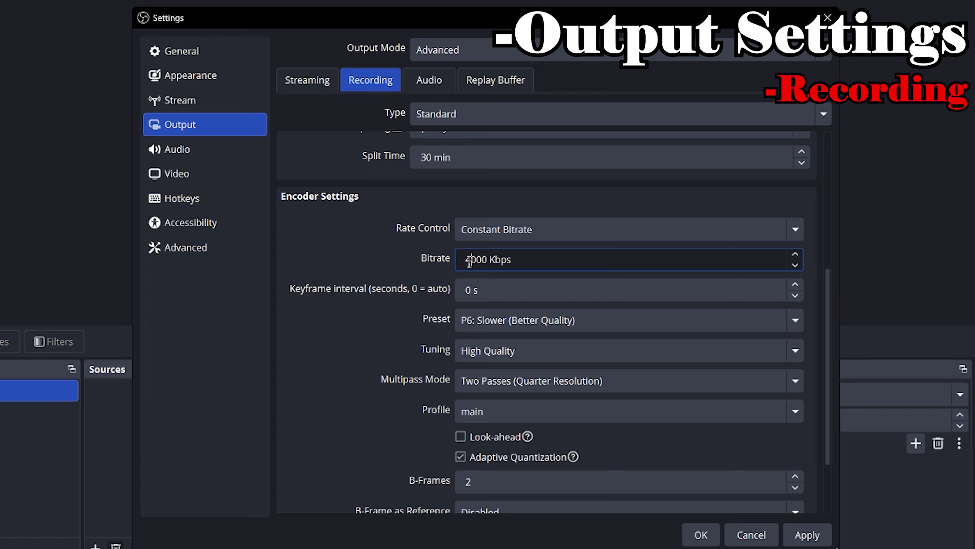
type("4")
key("BackSpace")
key("BackSpace")
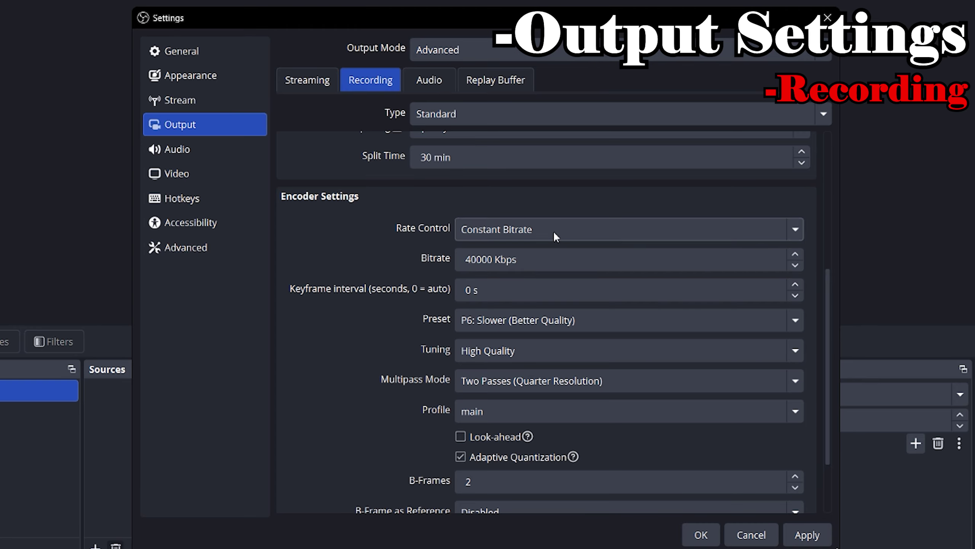
scroll(541, 230, "down", 1)
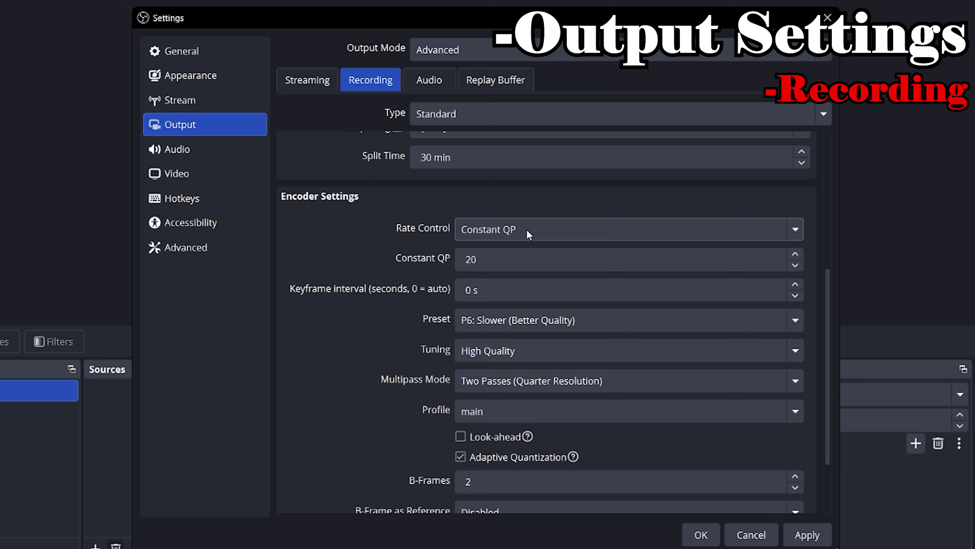
Step: Lower the recording encoder's Constant QP value to 16
left_click(511, 260)
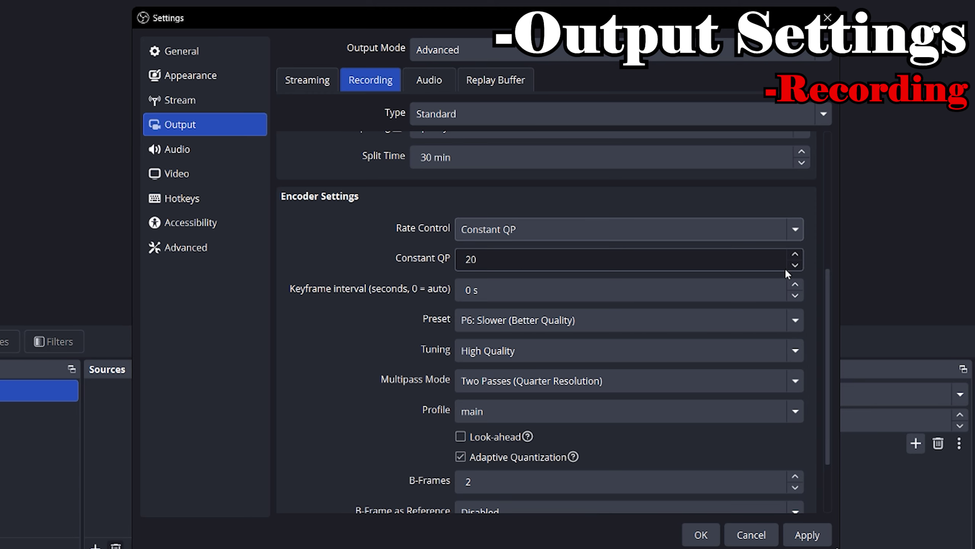
left_click(796, 267)
left_click(797, 266)
left_click(797, 267)
left_click(796, 267)
left_click(363, 261)
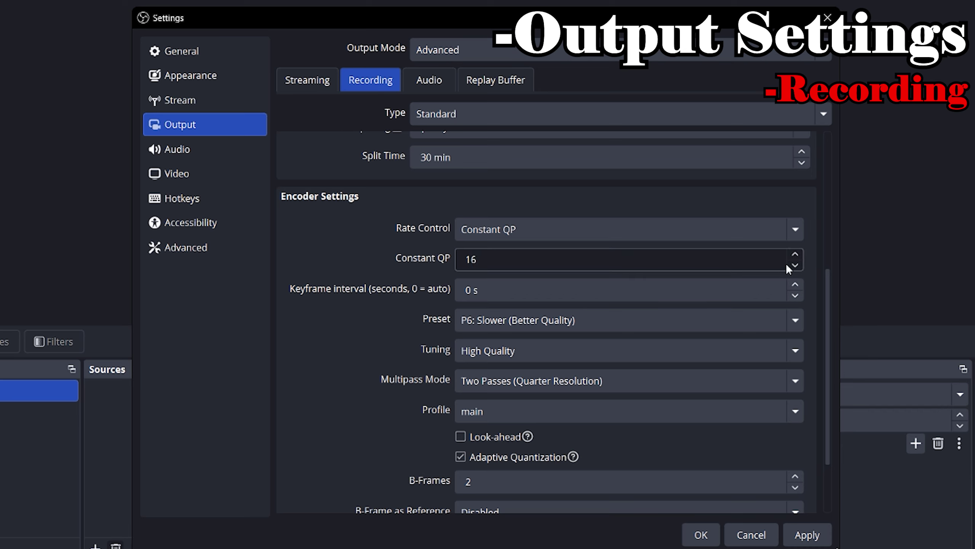
left_click(486, 259)
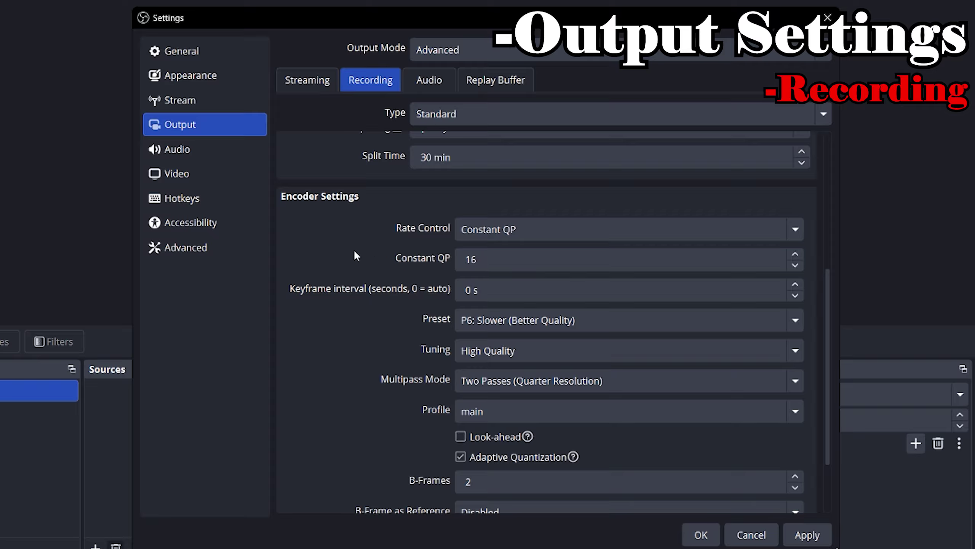
double_click(457, 265)
left_click(513, 259)
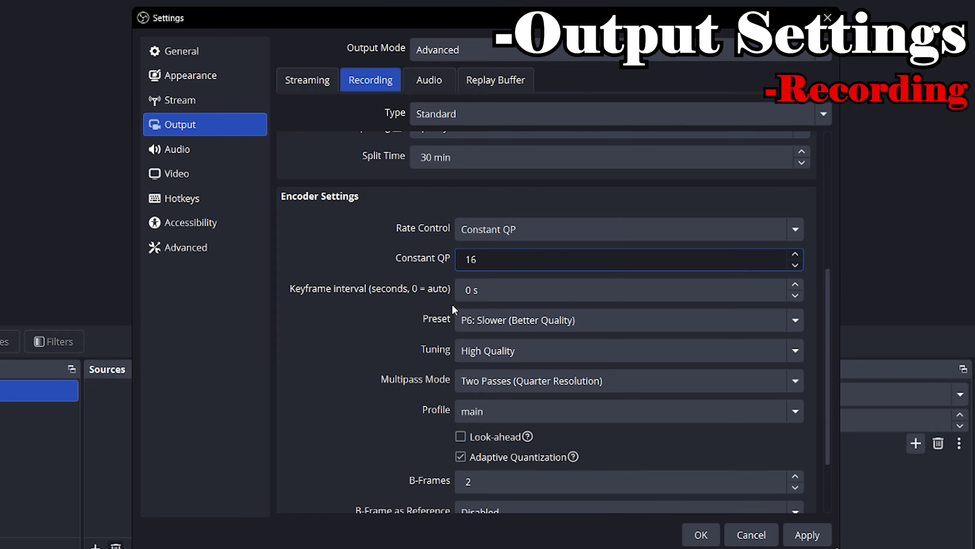
Step: Try raising the Constant QP value to 20 and 21 for the recording encoder
left_click(794, 255)
left_click(794, 256)
left_click(794, 255)
left_click(794, 255)
left_click(643, 261)
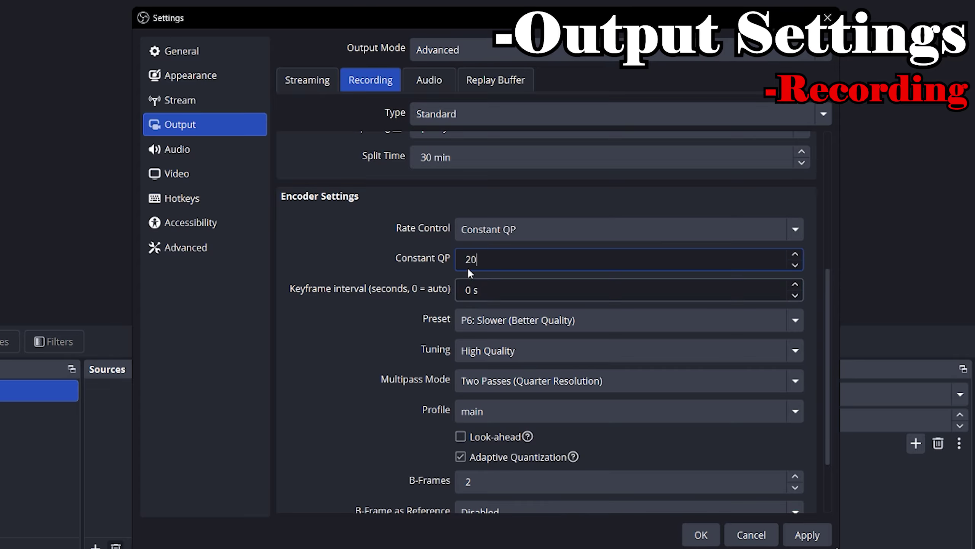
left_click(795, 254)
left_click(795, 254)
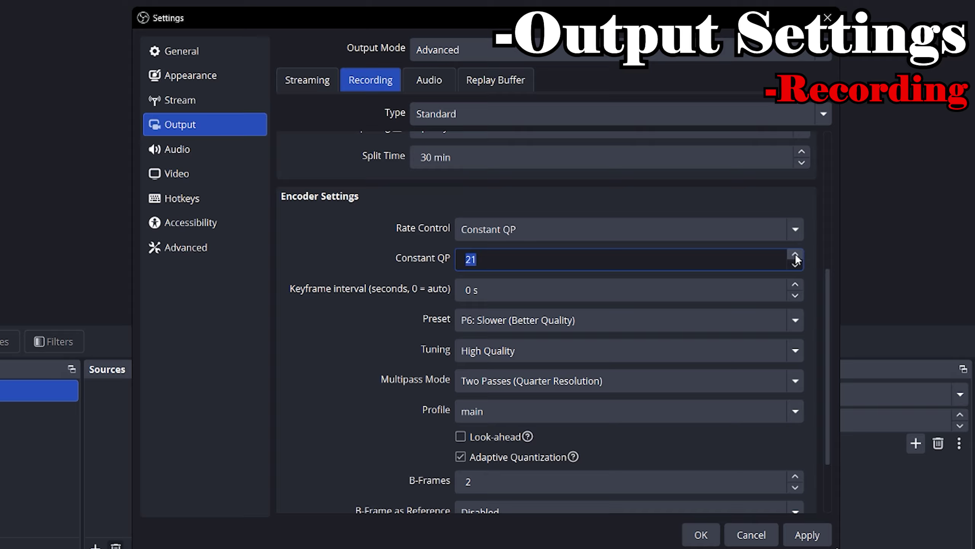
left_click(644, 263)
Step: Bring the Constant QP value back down to 16, briefly trying 17
left_click(796, 268)
left_click(796, 268)
left_click(796, 268)
left_click(796, 268)
left_click(795, 266)
left_click(795, 266)
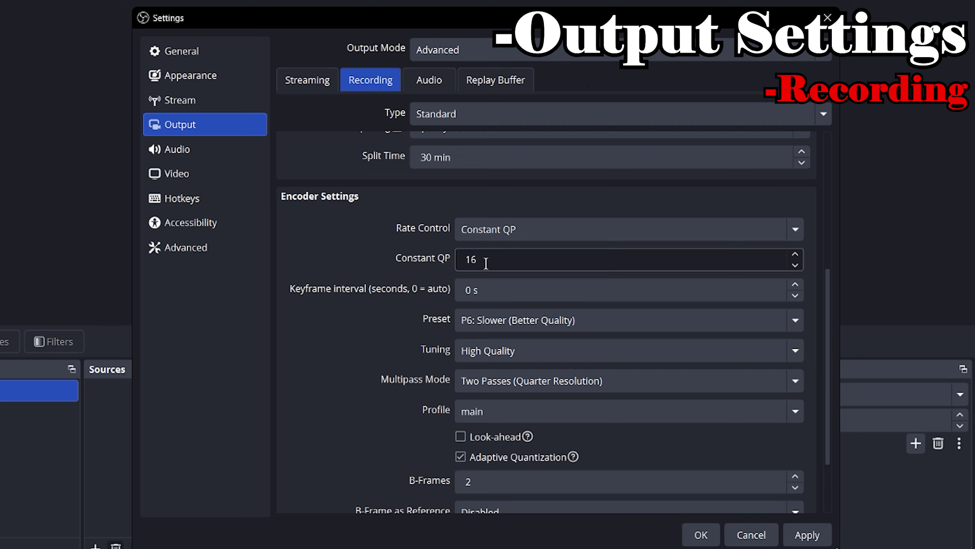
left_click(793, 256)
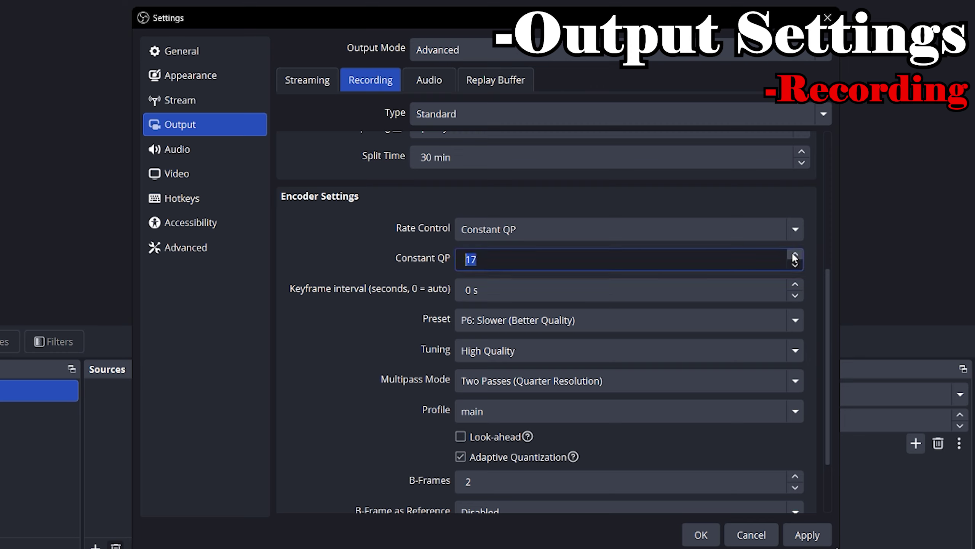
Step: Set the keyframe interval to 2 s and select the P6: Slower (Better Quality) preset
left_click(773, 288)
left_click(795, 284)
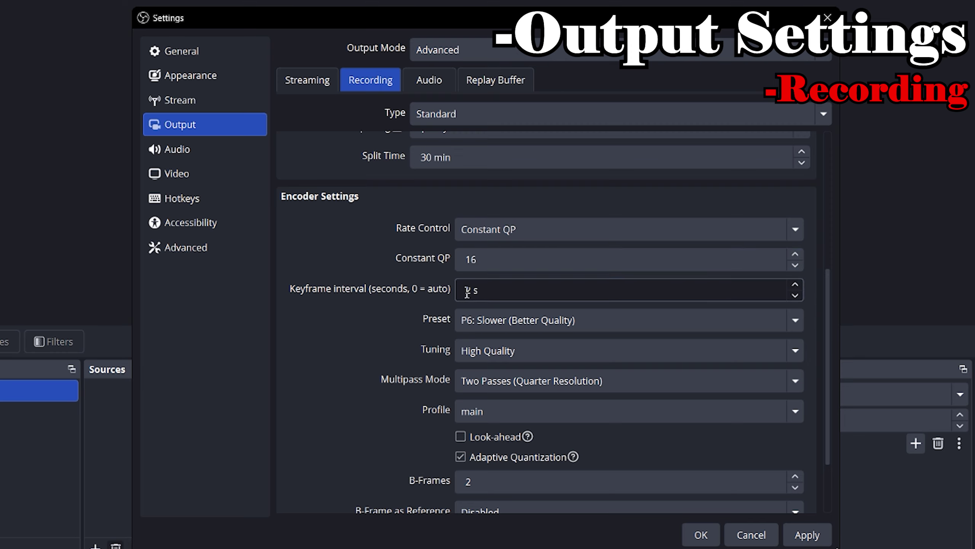
scroll(510, 290, "up", 1)
left_click(524, 320)
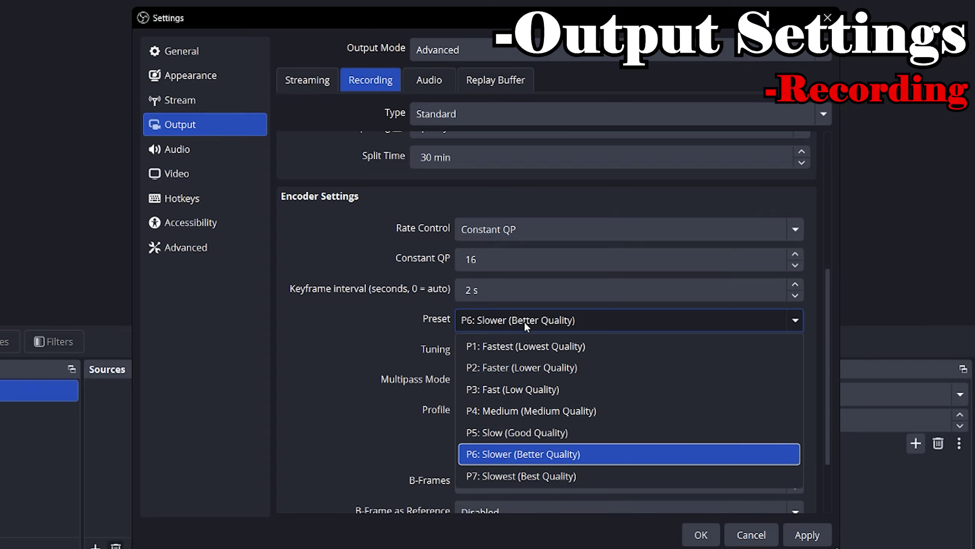
left_click(535, 456)
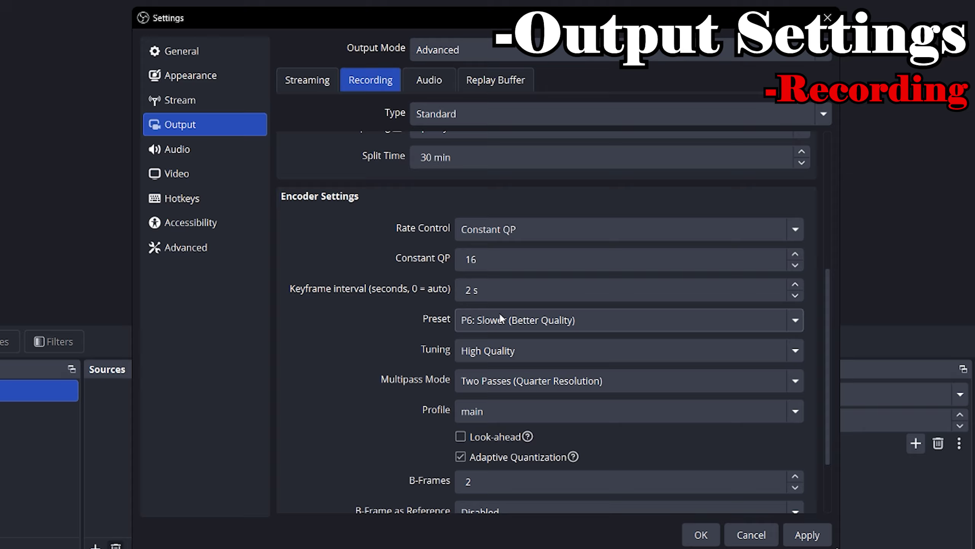
Step: Look at the preset choices of the CQP encoder and select Two Passes (Quarter Resolution) as the NVENC multipass mode
scroll(397, 339, "down", 2)
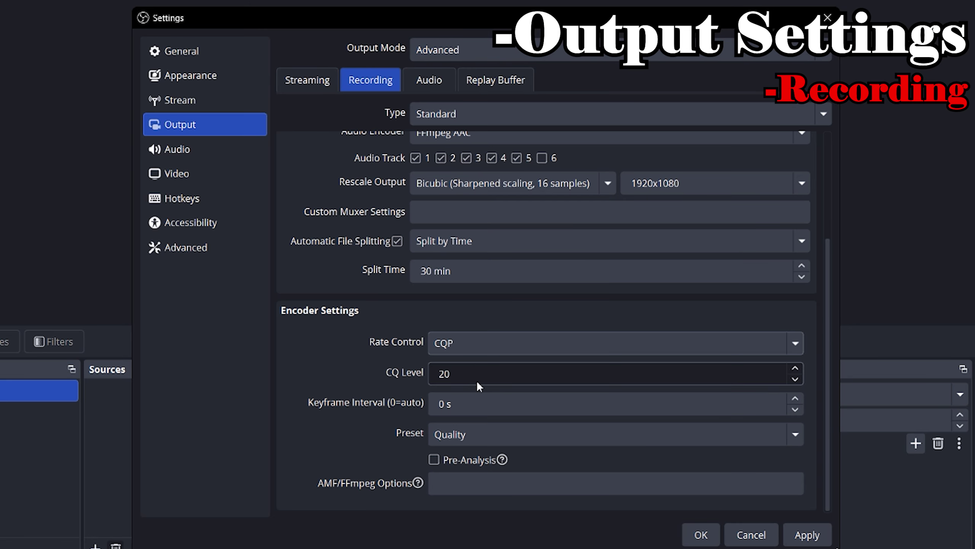
left_click(483, 434)
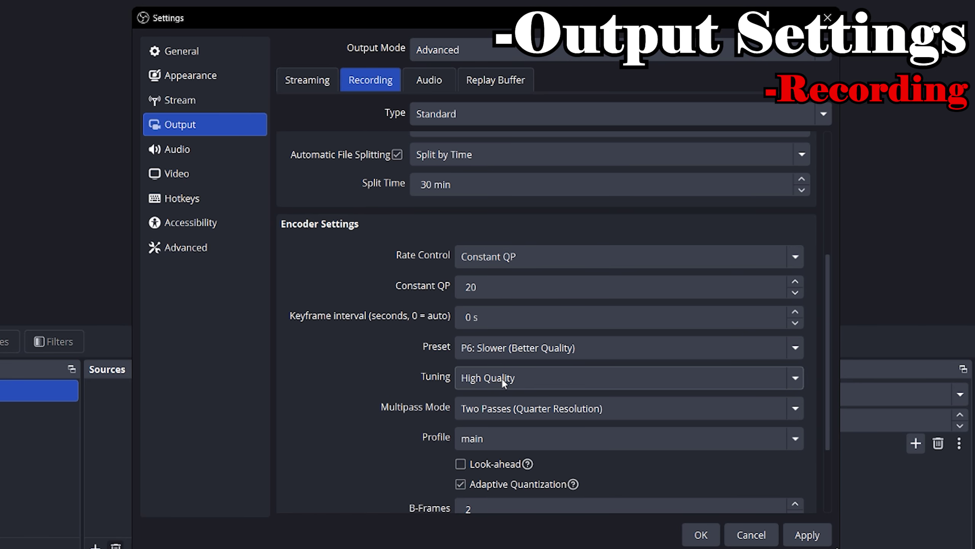
left_click(509, 408)
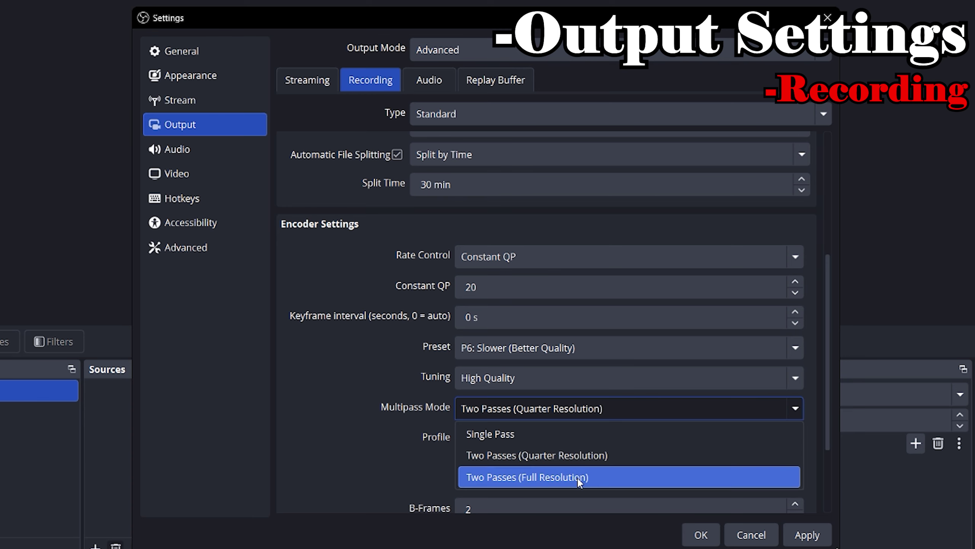
left_click(565, 457)
Step: Set the recording encoder's B-Frames to 2
scroll(382, 393, "down", 2)
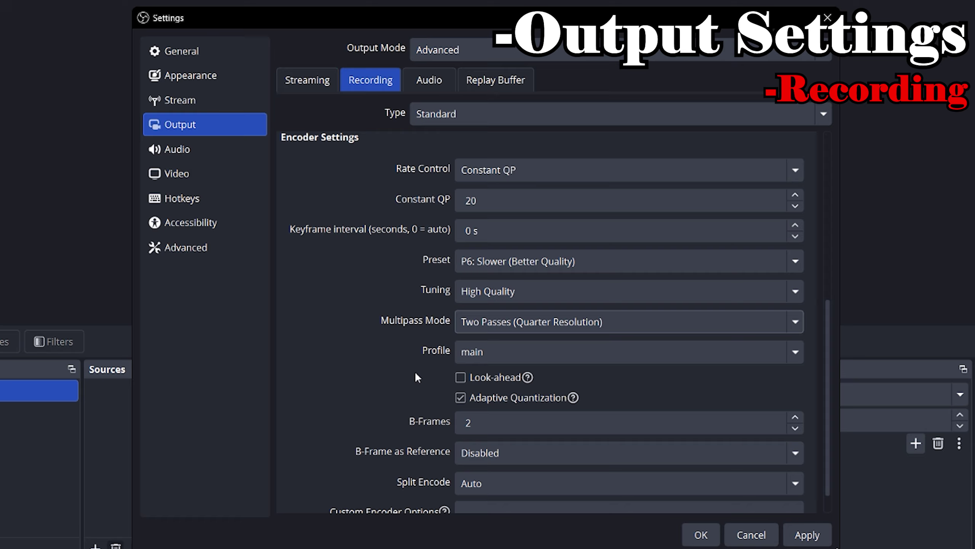
scroll(488, 376, "down", 1)
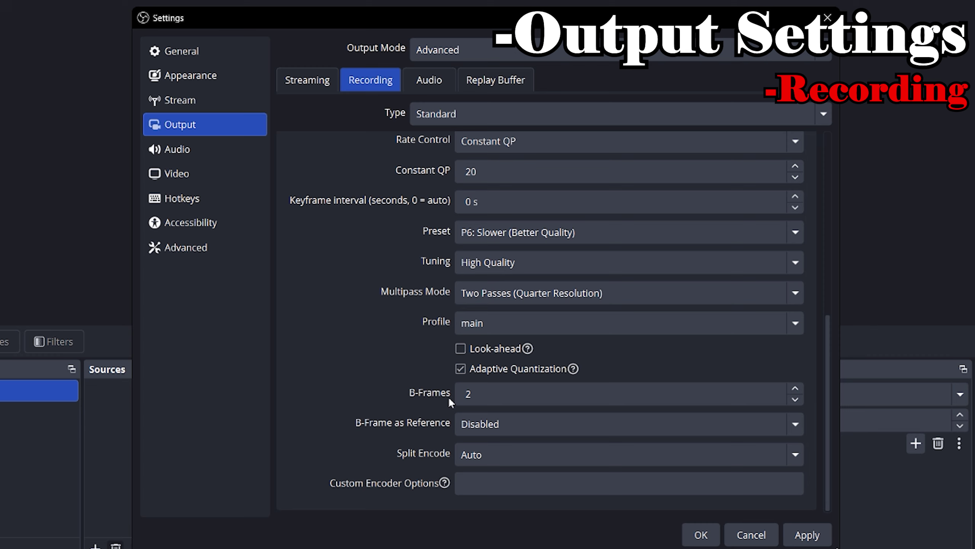
left_click(471, 396)
key("BackSpace")
type("2")
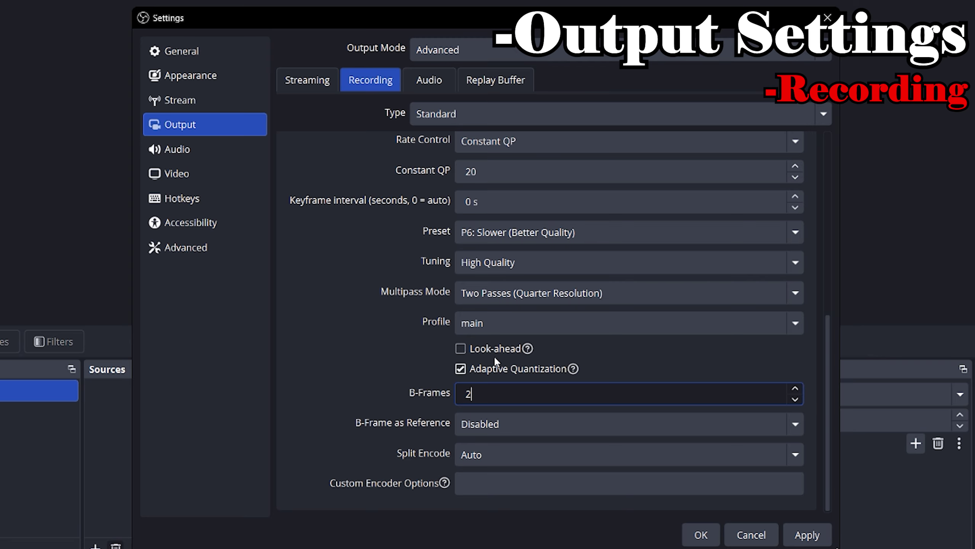
left_click(398, 312)
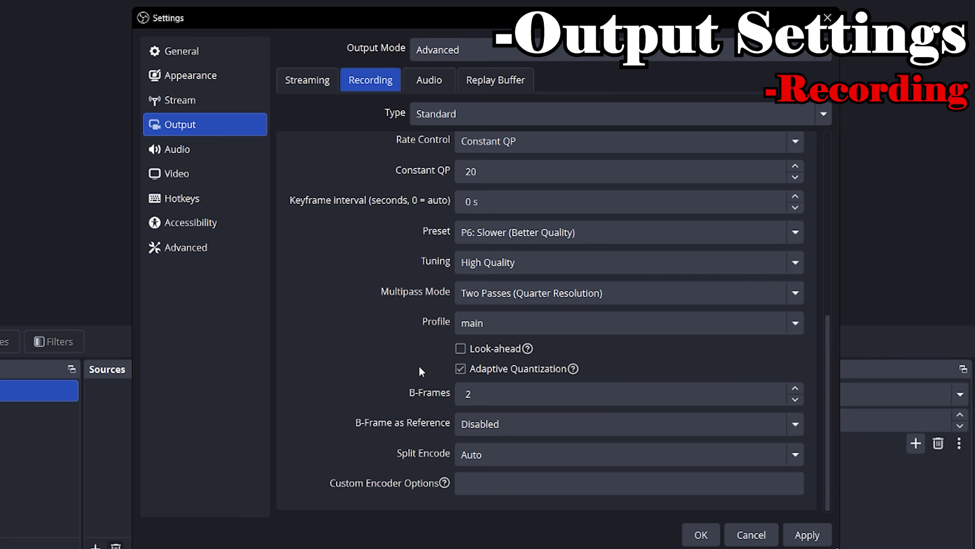
Step: Set the Constant QP to 16 in the recording encoder settings
scroll(419, 365, "up", 3)
scroll(412, 395, "down", 3)
scroll(441, 346, "up", 3)
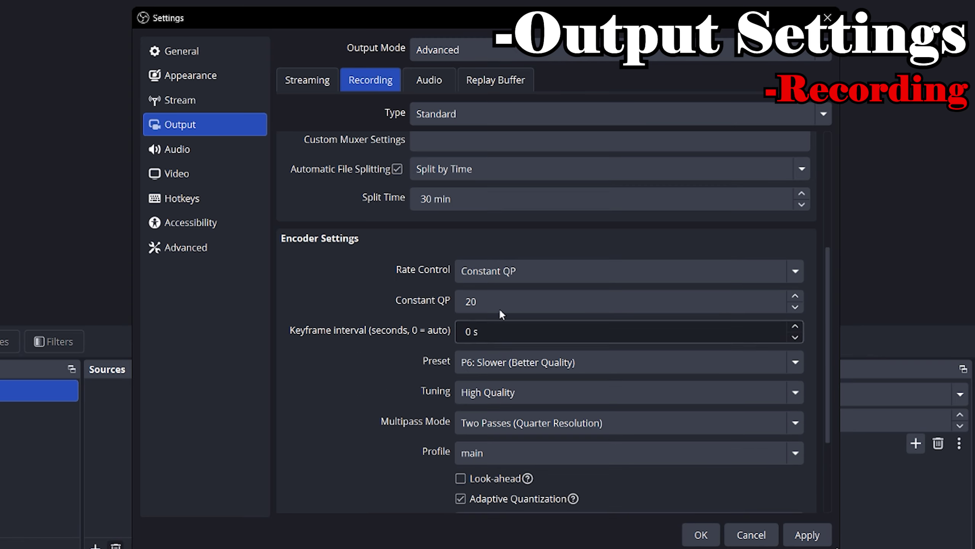
left_click(794, 307)
left_click(794, 307)
left_click(794, 307)
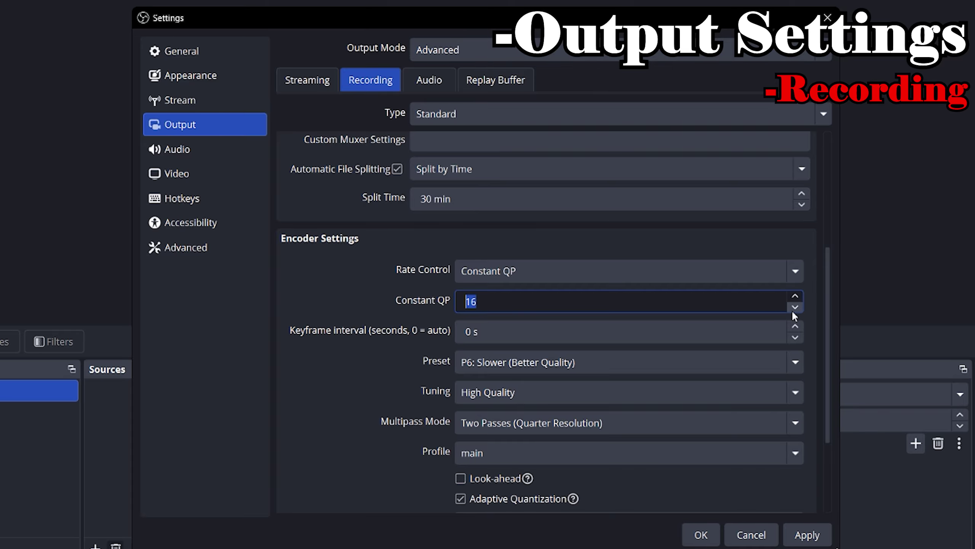
left_click(339, 296)
Step: Review the recording encoder settings and open the streaming output settings
scroll(336, 461, "down", 2)
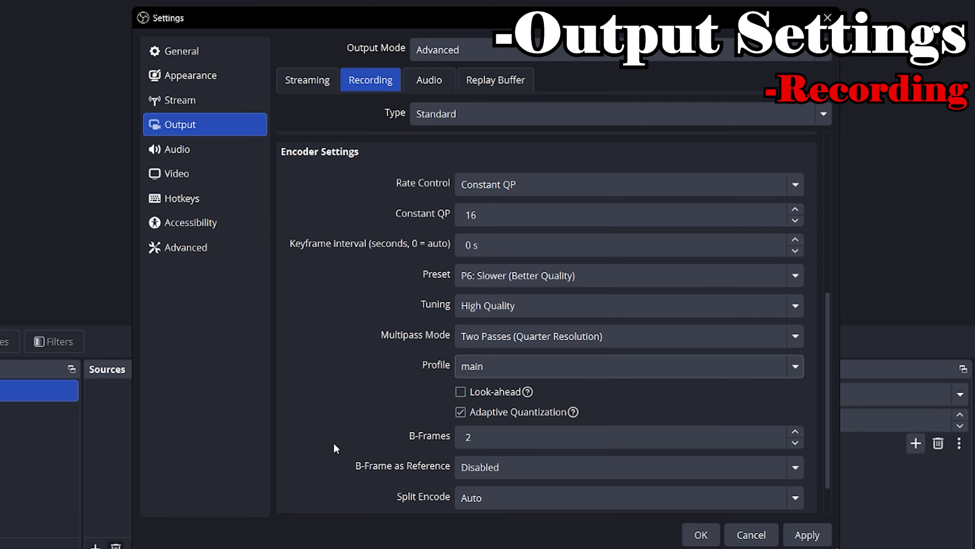
scroll(415, 459, "up", 1)
scroll(346, 365, "down", 2)
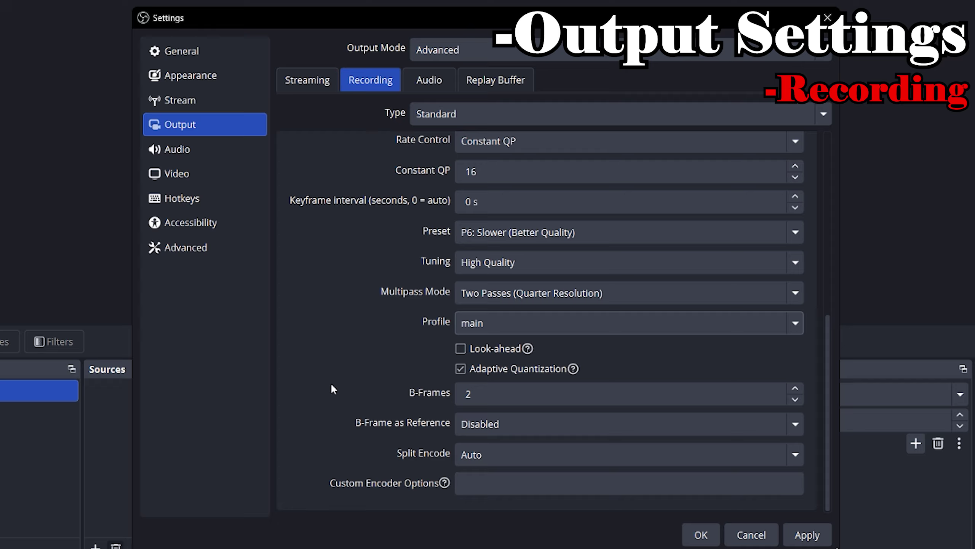
scroll(324, 419, "up", 5)
scroll(325, 423, "down", 4)
left_click(318, 79)
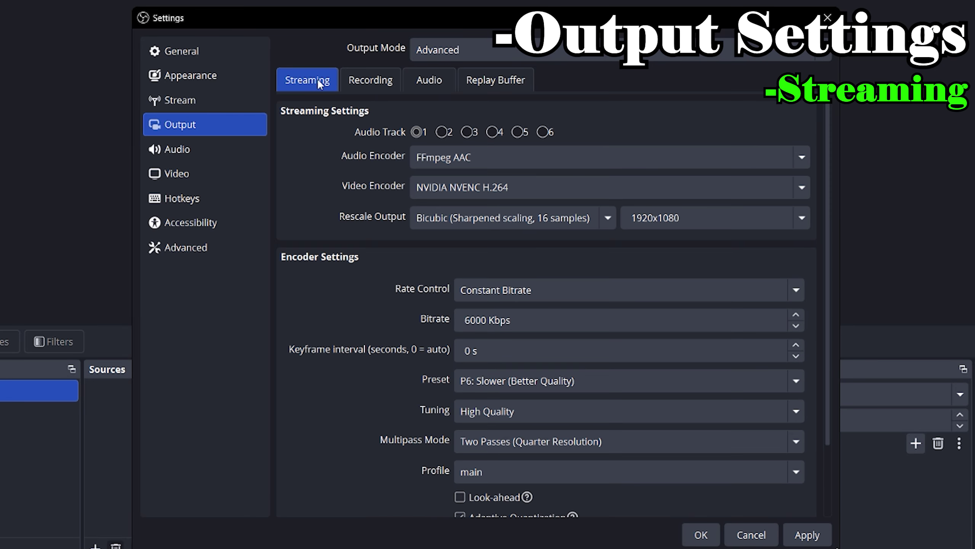
Step: Review the streaming video encoder, rescale resolution, rate control and bitrate settings
left_click(427, 192)
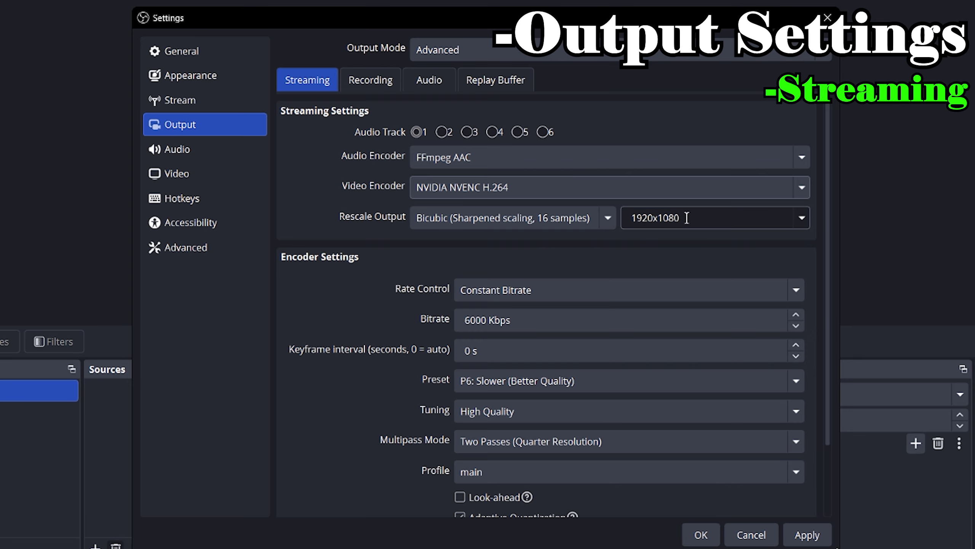
left_click_drag(688, 218, 631, 218)
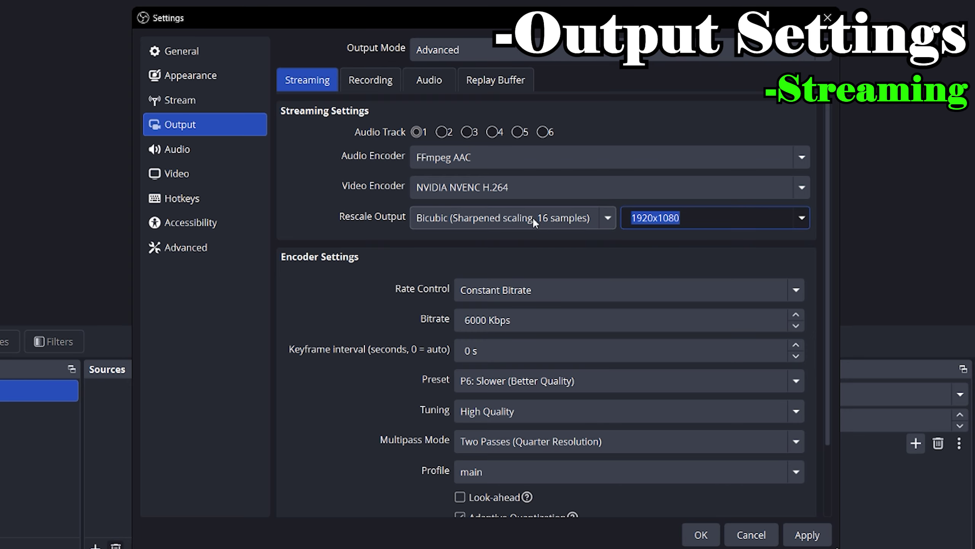
left_click(575, 242)
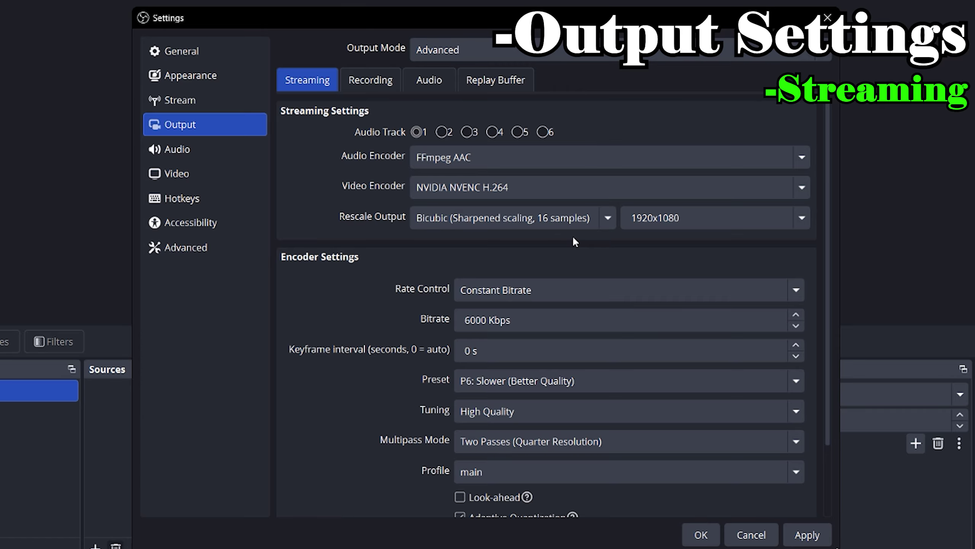
scroll(574, 239, "down", 2)
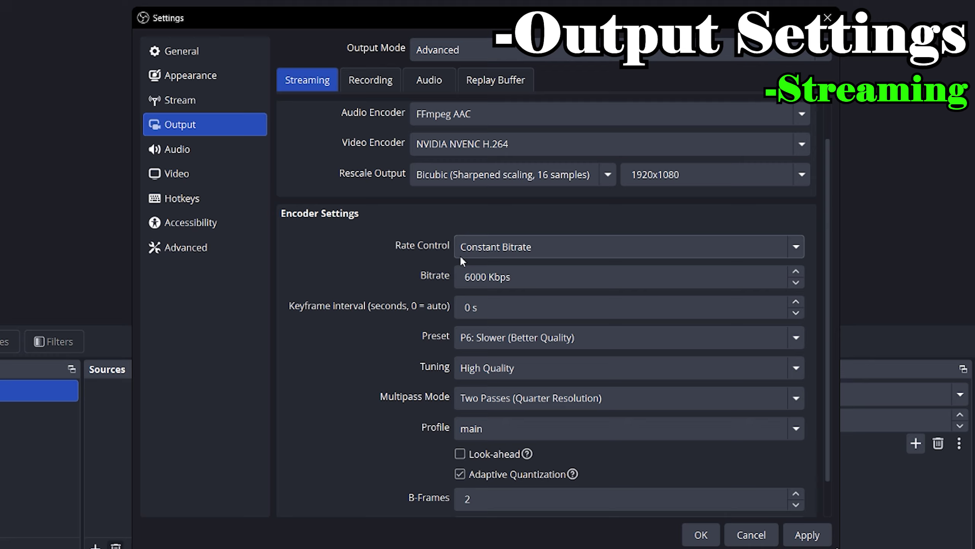
left_click(493, 249)
scroll(401, 252, "down", 2)
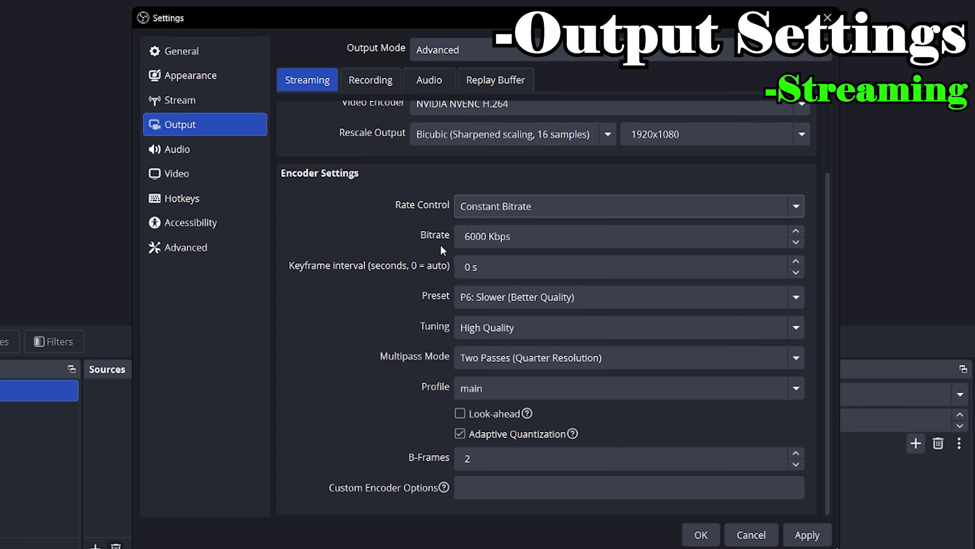
left_click_drag(485, 237, 465, 237)
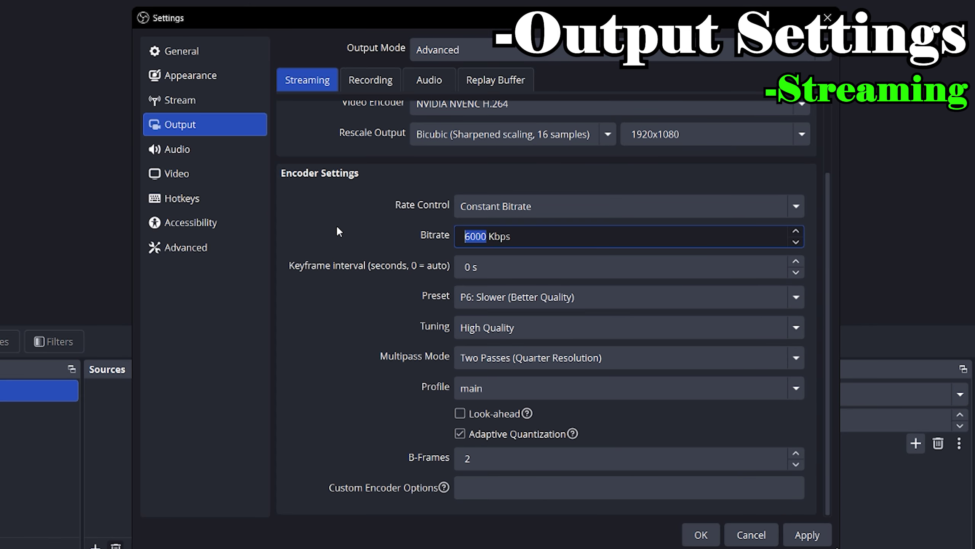
key("Tab")
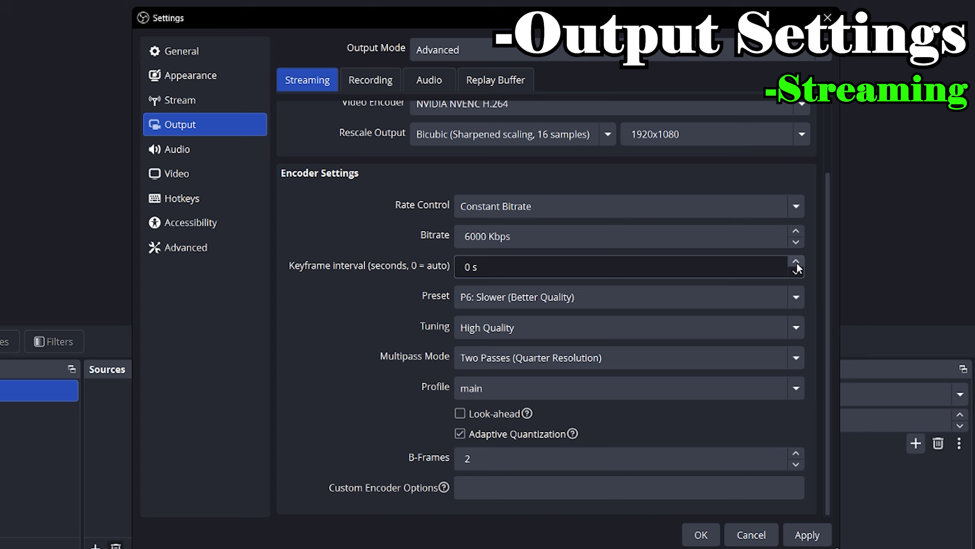
Step: Set the streaming encoder's keyframe interval to 2 s
left_click(796, 262)
left_click(796, 263)
left_click(391, 243)
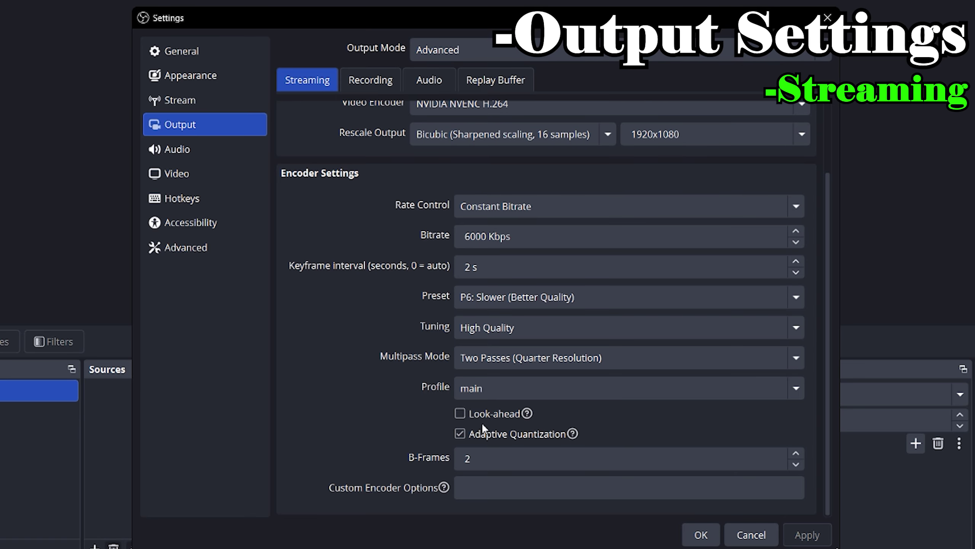
Step: Open the replay buffer settings and apply a maximum replay time of 60 s
left_click(365, 78)
left_click(496, 81)
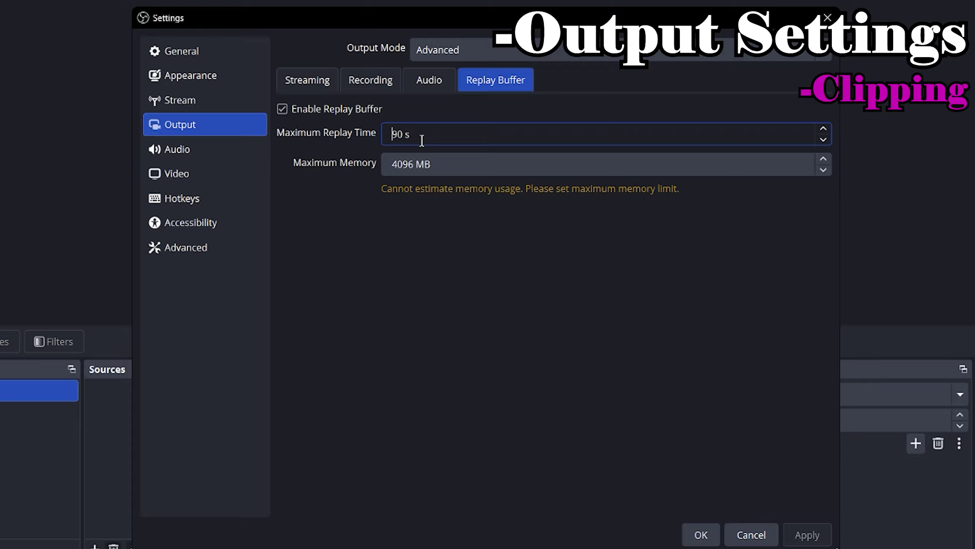
left_click_drag(421, 137, 399, 136)
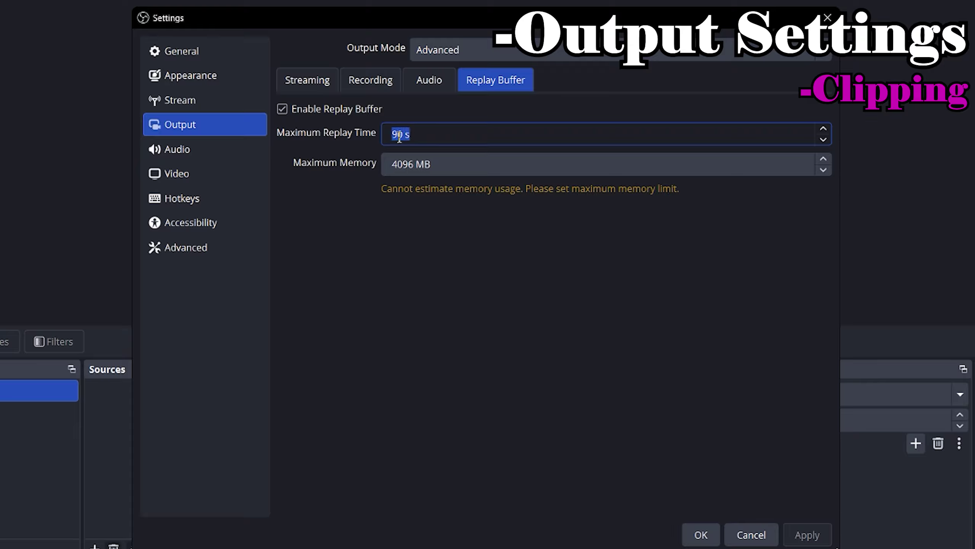
left_click(468, 134)
left_click_drag(403, 135, 386, 137)
type("60")
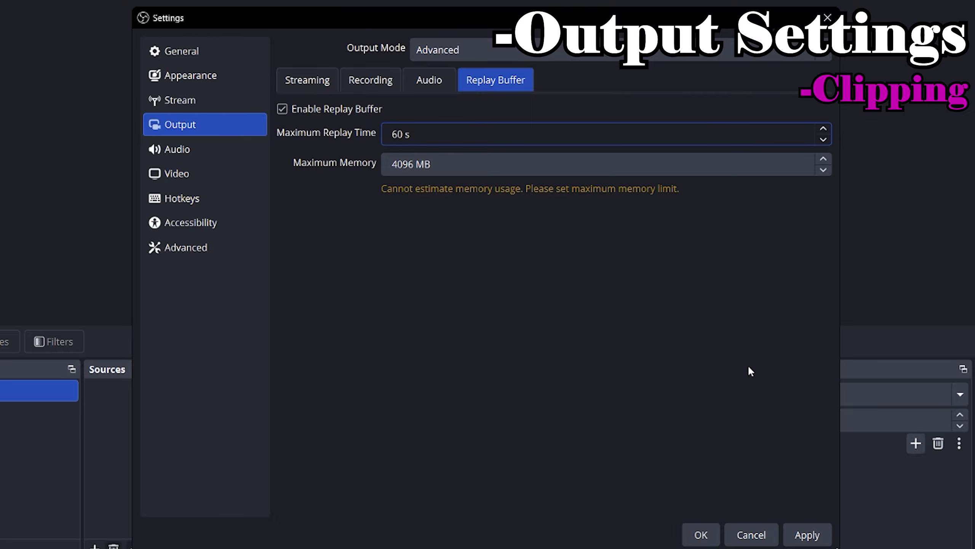
left_click(810, 526)
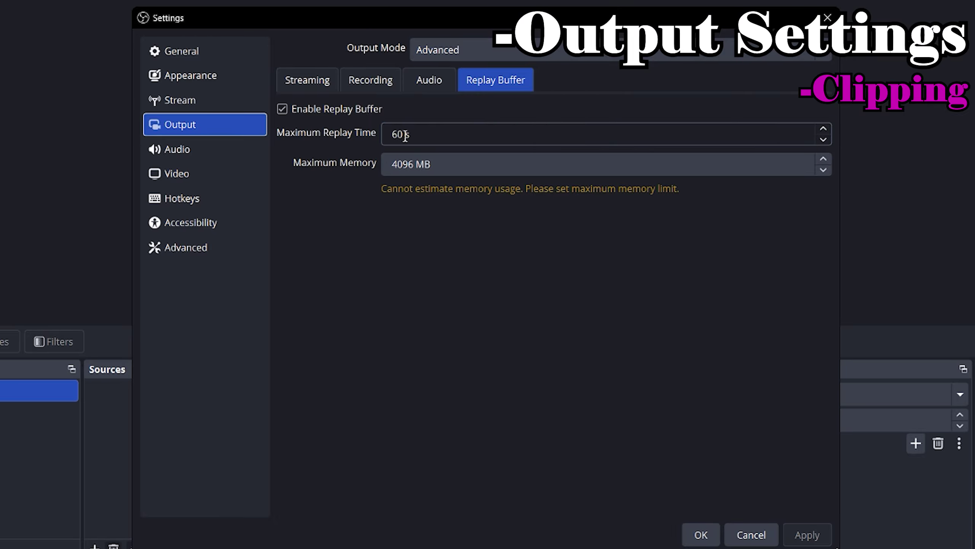
Step: Set the replay buffer's maximum replay time to 90 s and apply it
left_click_drag(407, 135, 384, 140)
type("90")
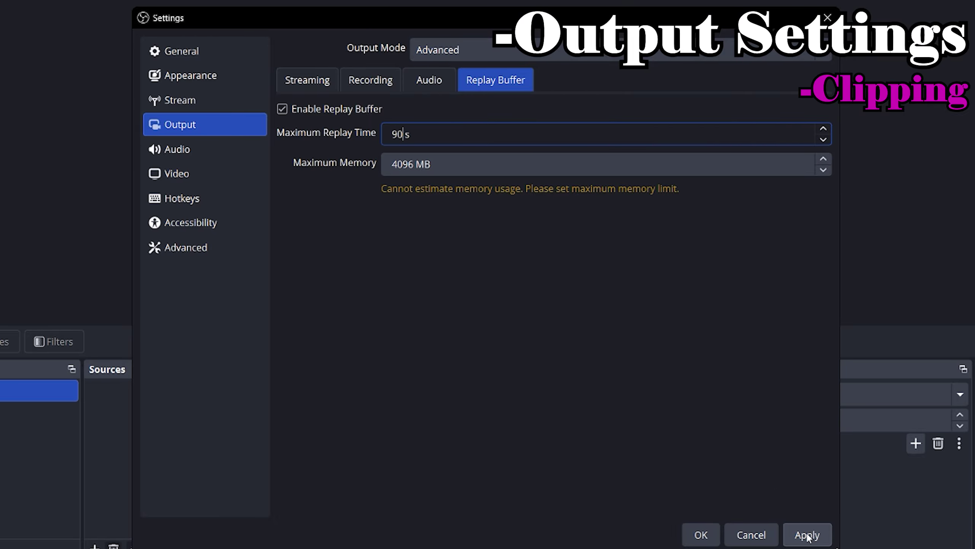
left_click(806, 534)
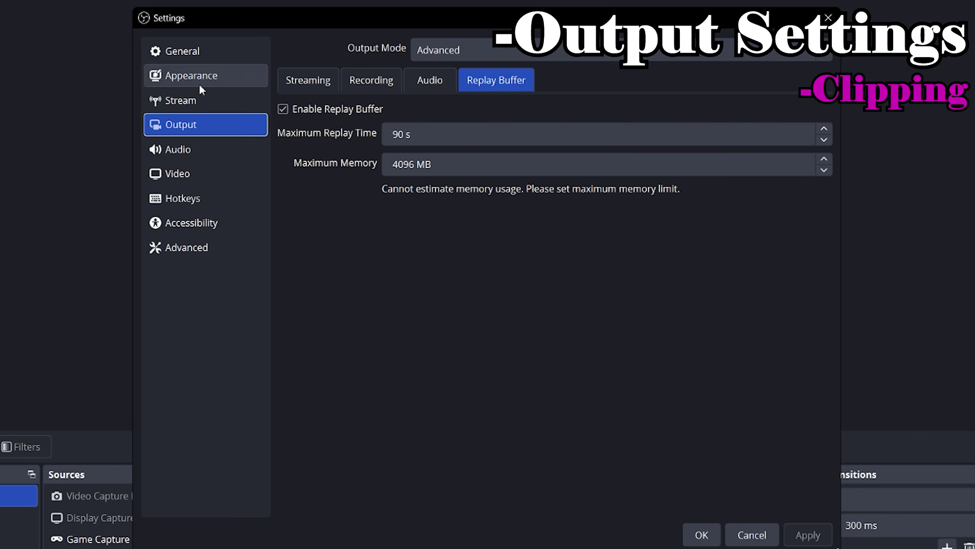
Step: Check the Save Replay hotkey, the maximum replay time and the recording path used for saved clips
left_click(375, 82)
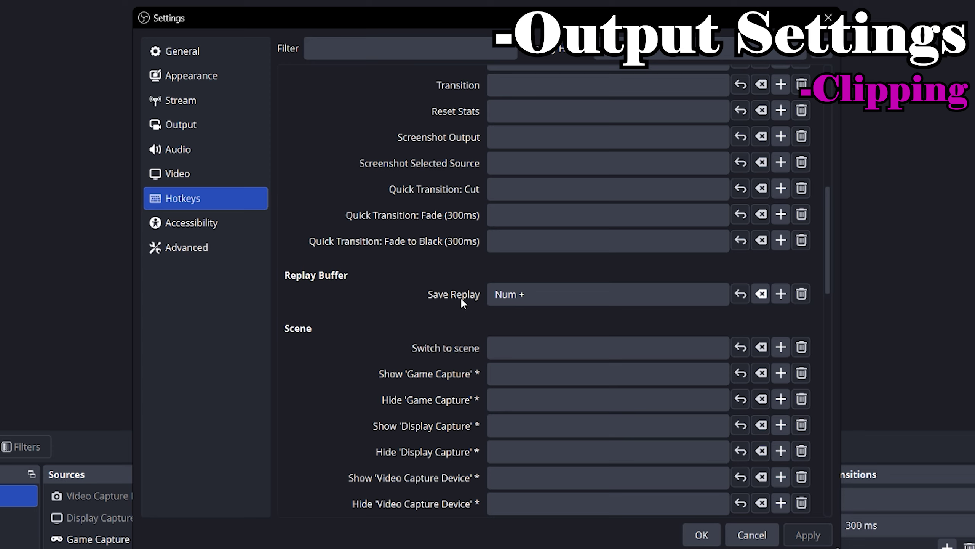
left_click(521, 297)
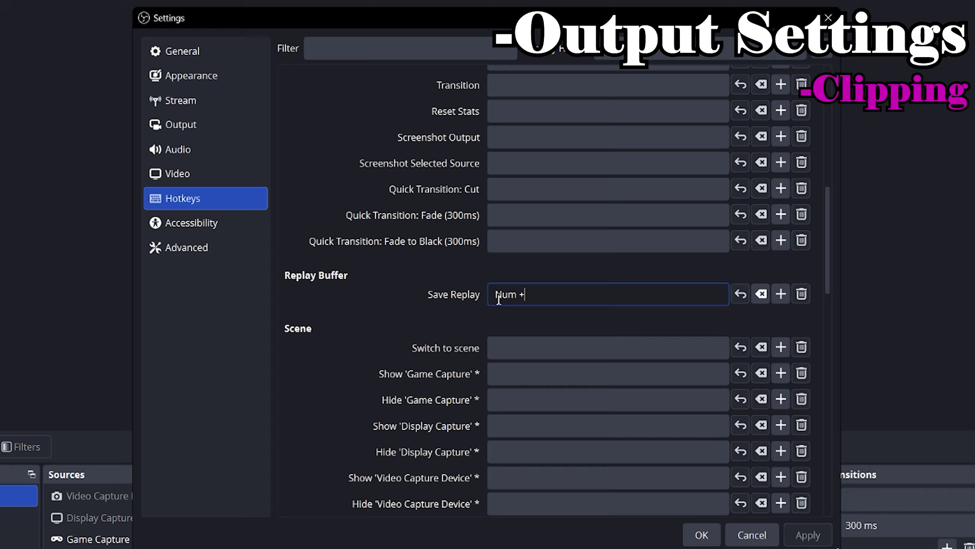
left_click(199, 125)
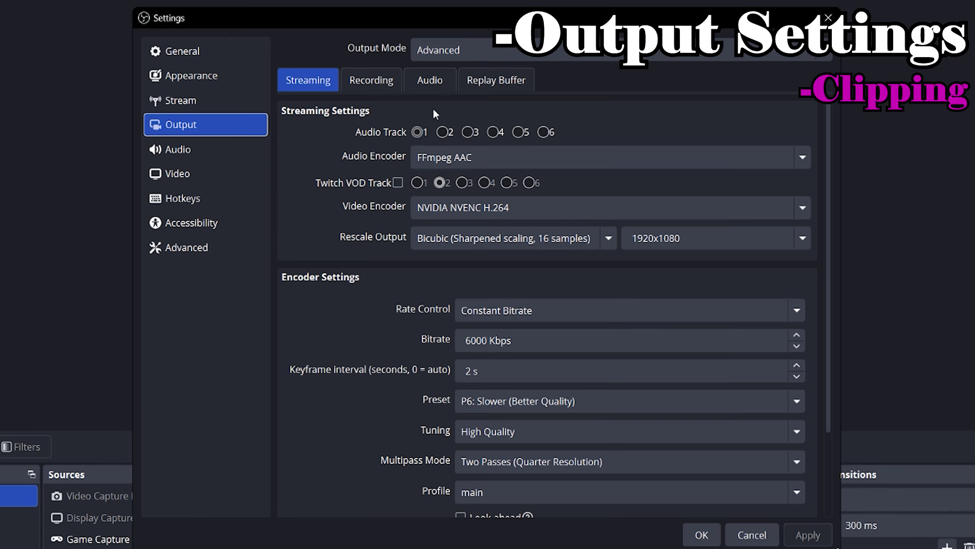
left_click(496, 80)
left_click_drag(429, 134, 389, 134)
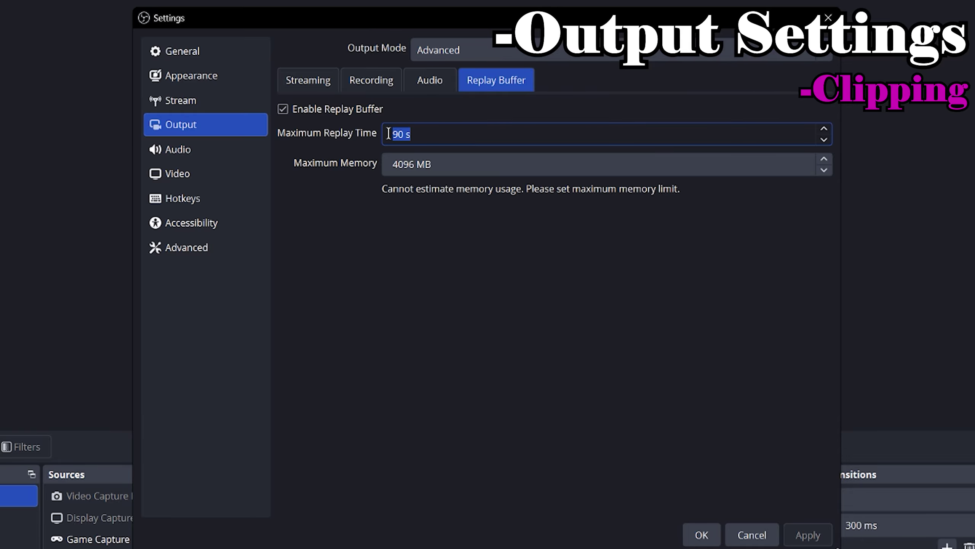
left_click(443, 135)
left_click(348, 89)
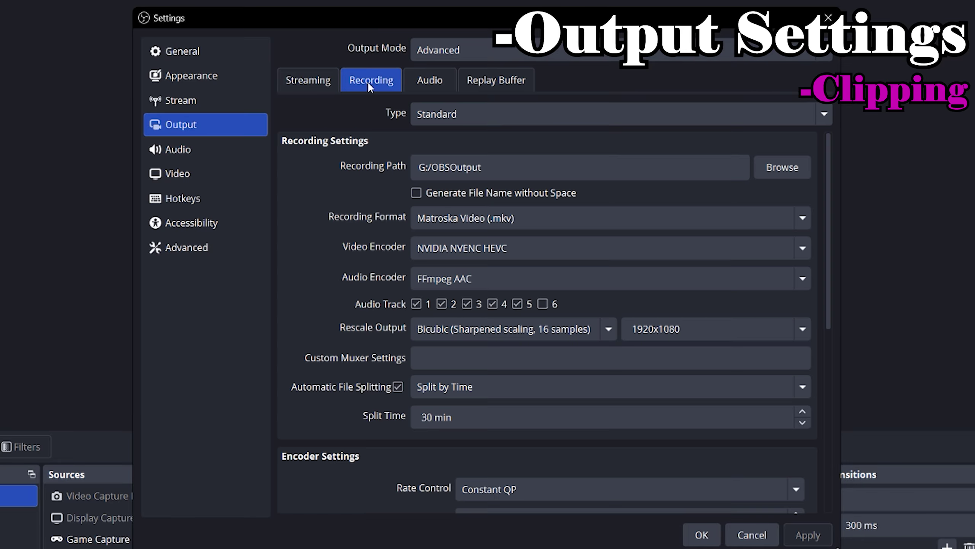
left_click_drag(526, 166, 412, 165)
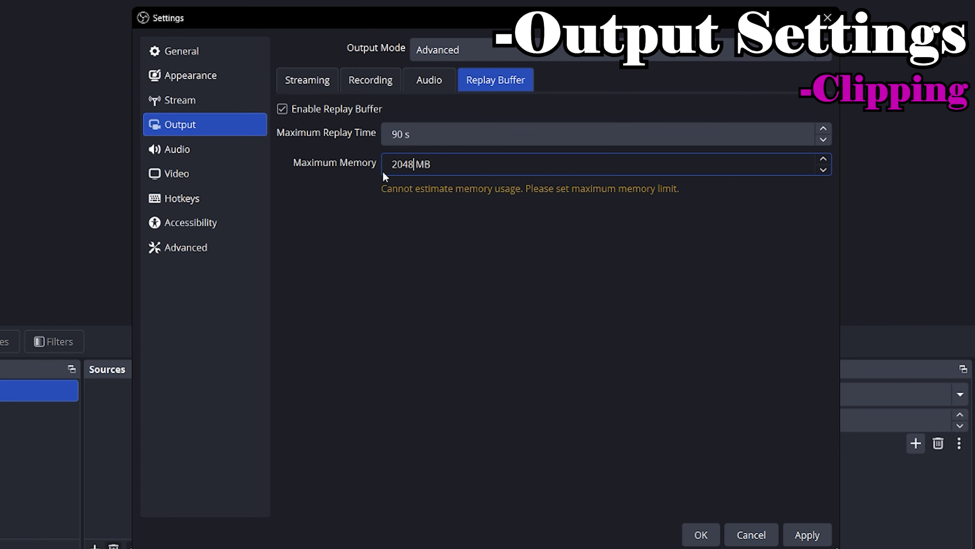
Step: Apply 2048 MB as the replay buffer's maximum memory, and replace it with 4096 MB
left_click(806, 534)
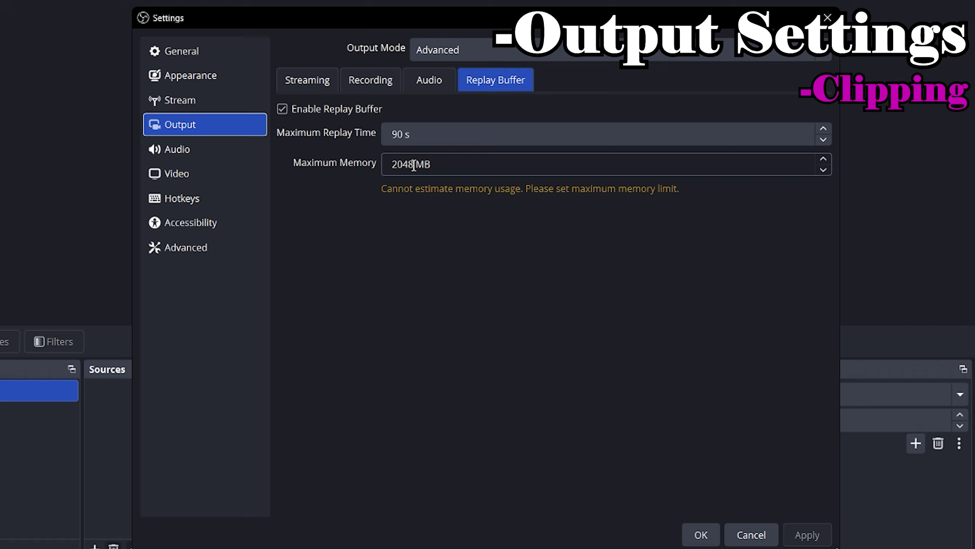
left_click_drag(414, 166, 390, 166)
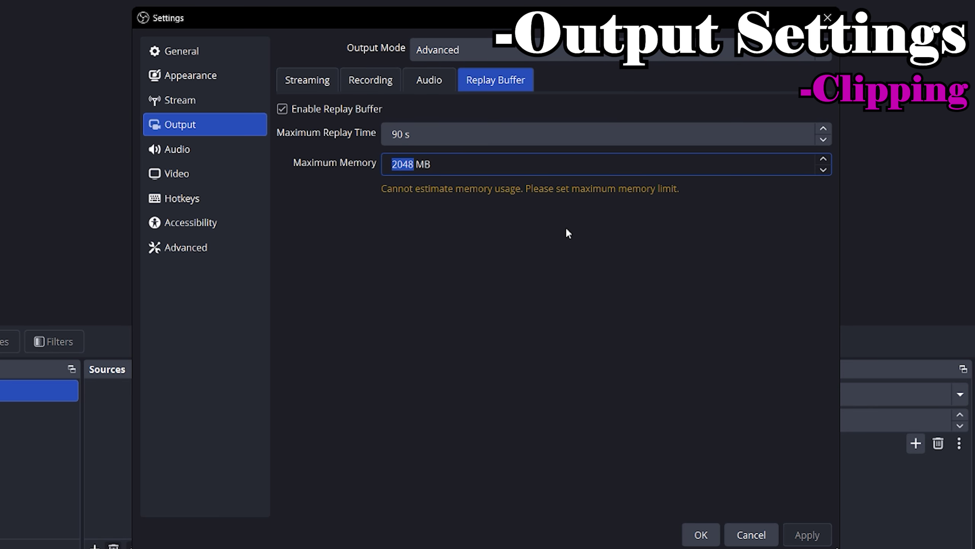
type("4096")
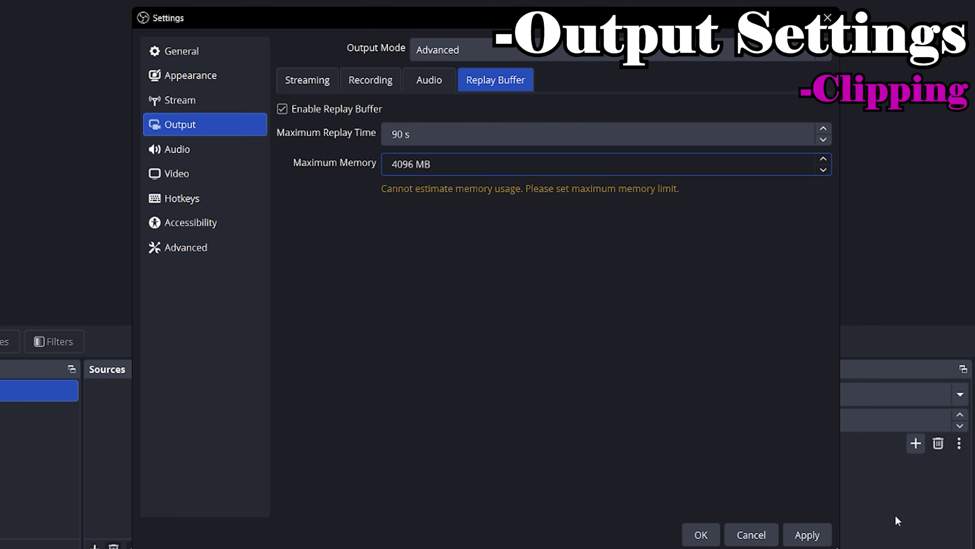
left_click(807, 535)
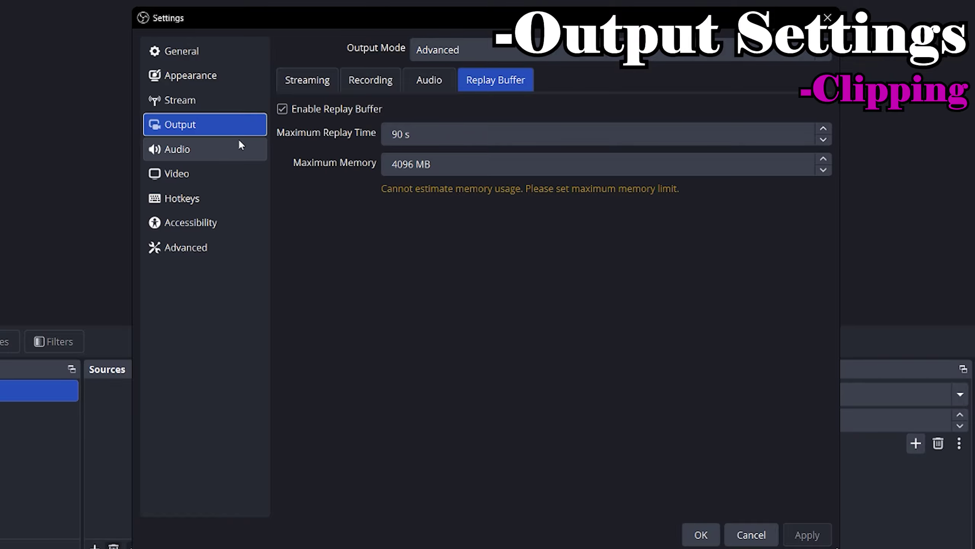
Step: Select Main-Desktop (VB-Audio Voicemeeter VAIO) as Desktop Audio and Voicemeeter Out B1 as Mic/Auxiliary Audio in the audio settings
left_click(175, 152)
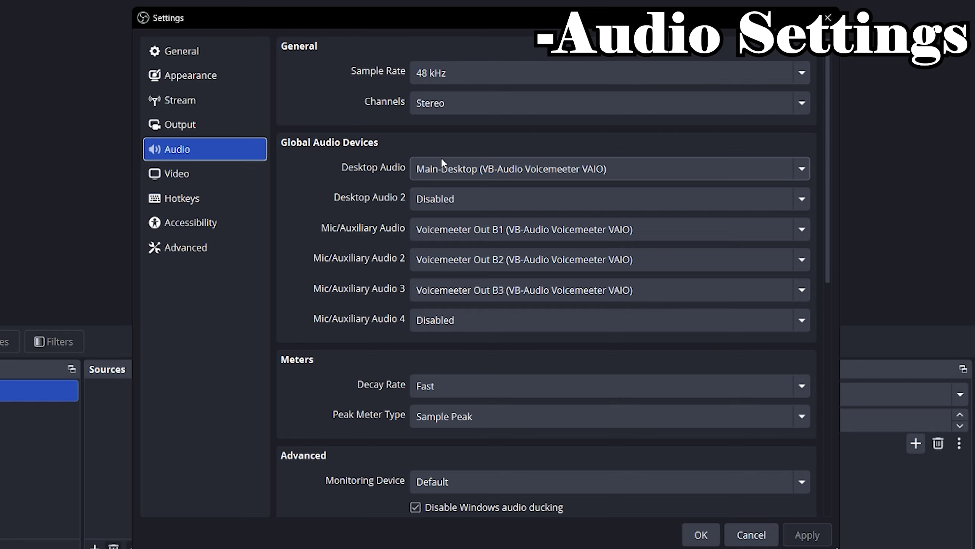
left_click(482, 168)
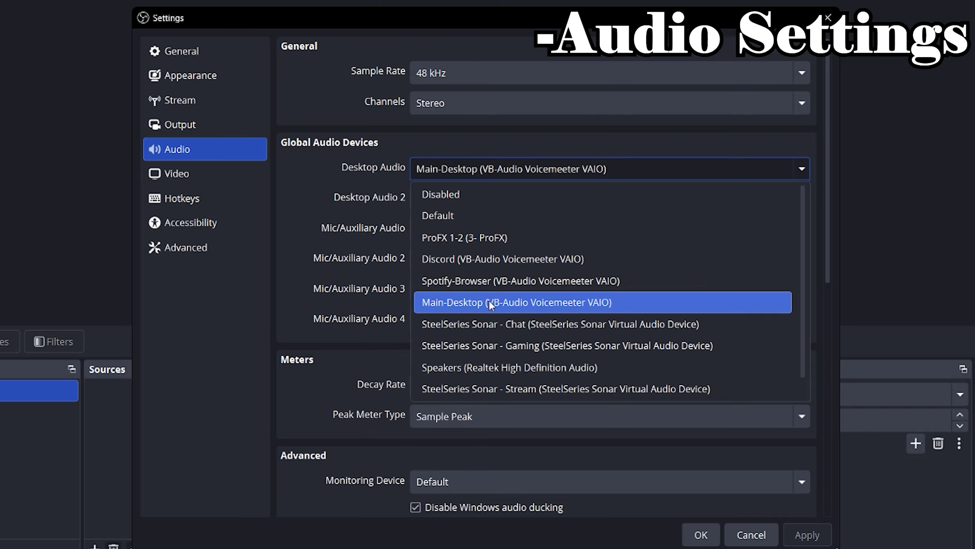
left_click(474, 302)
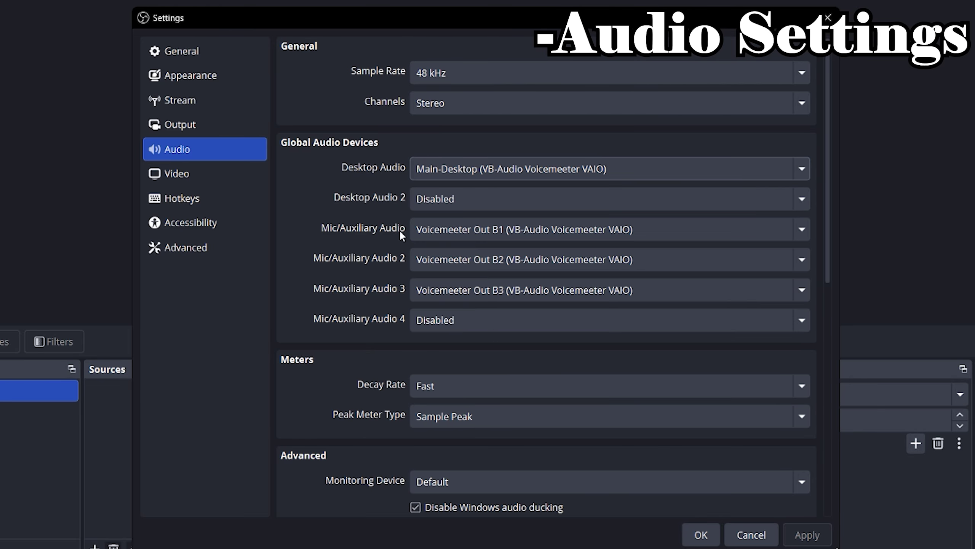
left_click(512, 227)
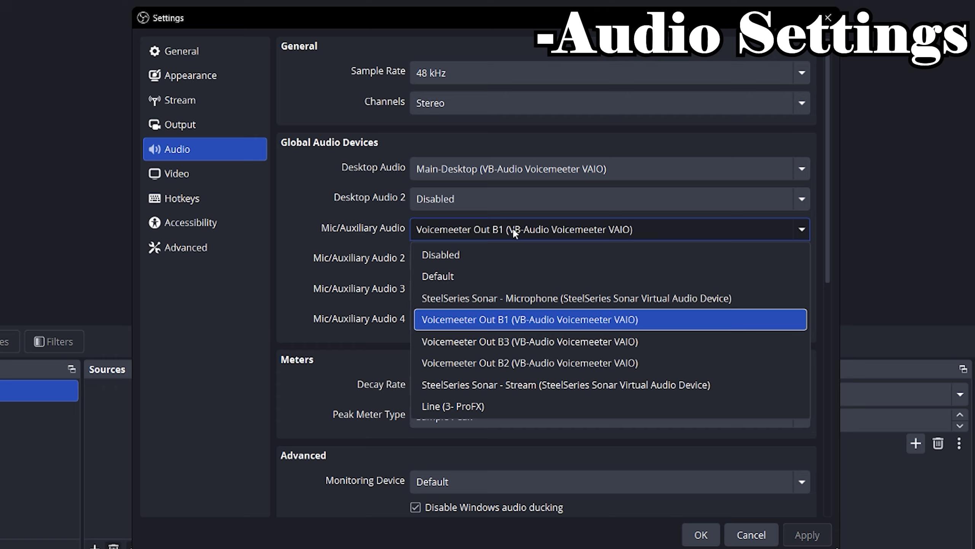
left_click(500, 317)
Step: Look at the canvas and output resolutions in the video settings and compare them with the recording output's rescale setting
left_click(208, 169)
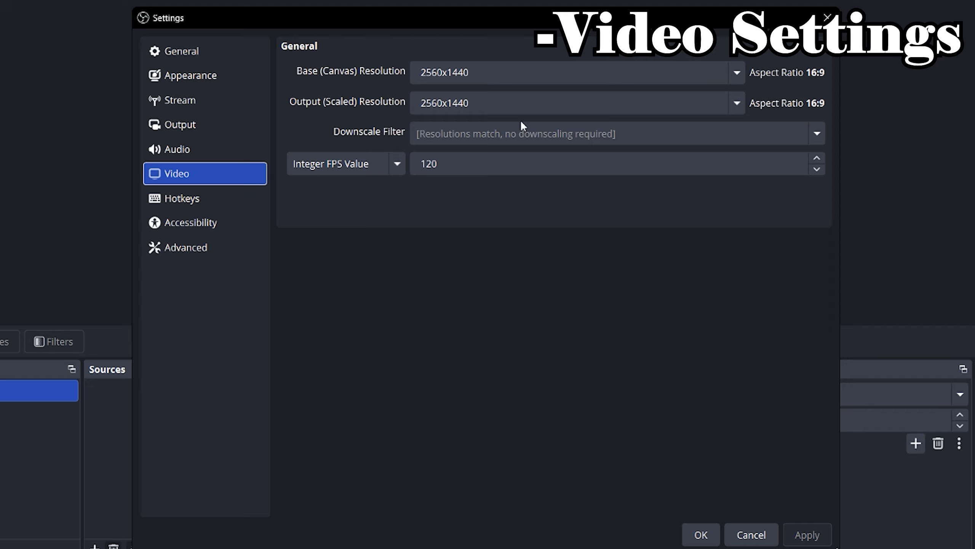
left_click(194, 121)
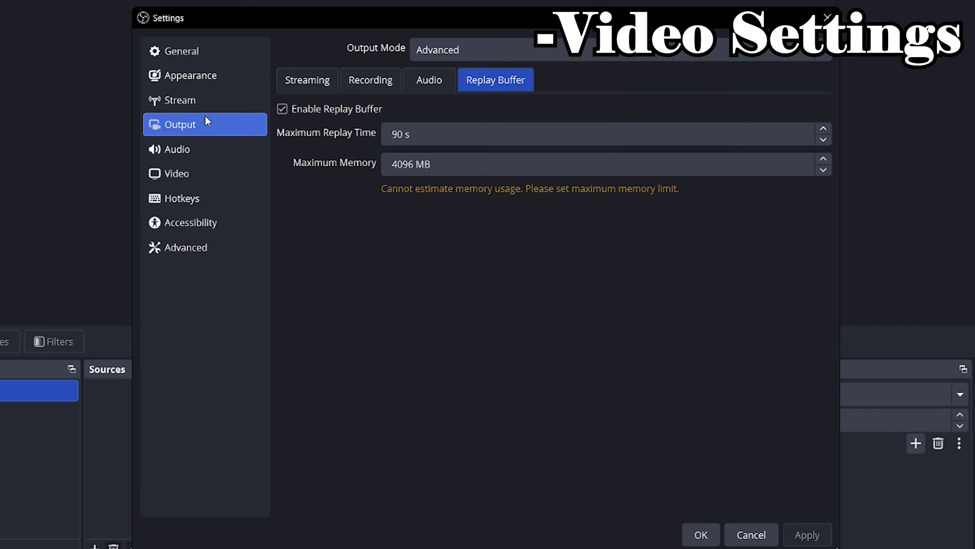
left_click(370, 79)
scroll(365, 268, "up", 5)
scroll(364, 308, "up", 2)
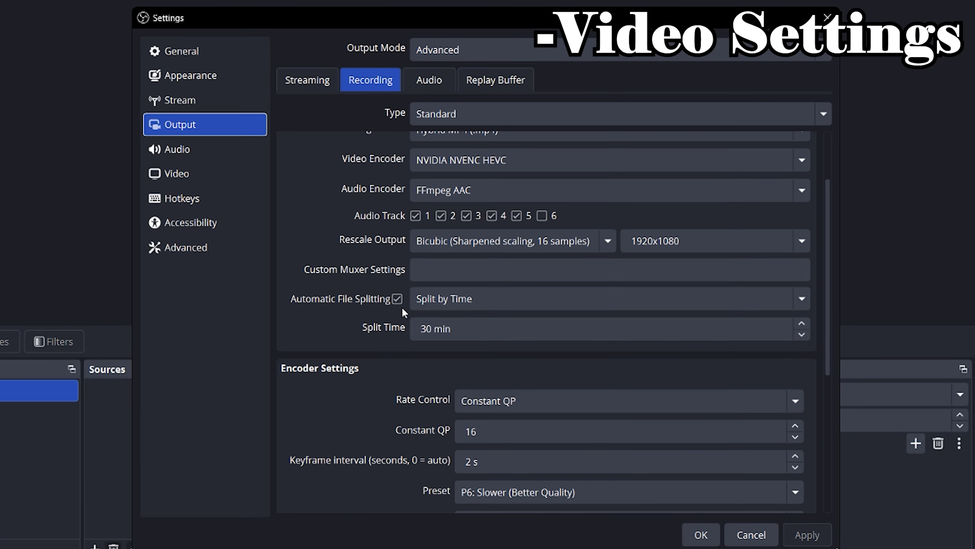
Step: Choose Integer FPS Value as the frame rate type in the video settings and set it to 60
left_click(181, 173)
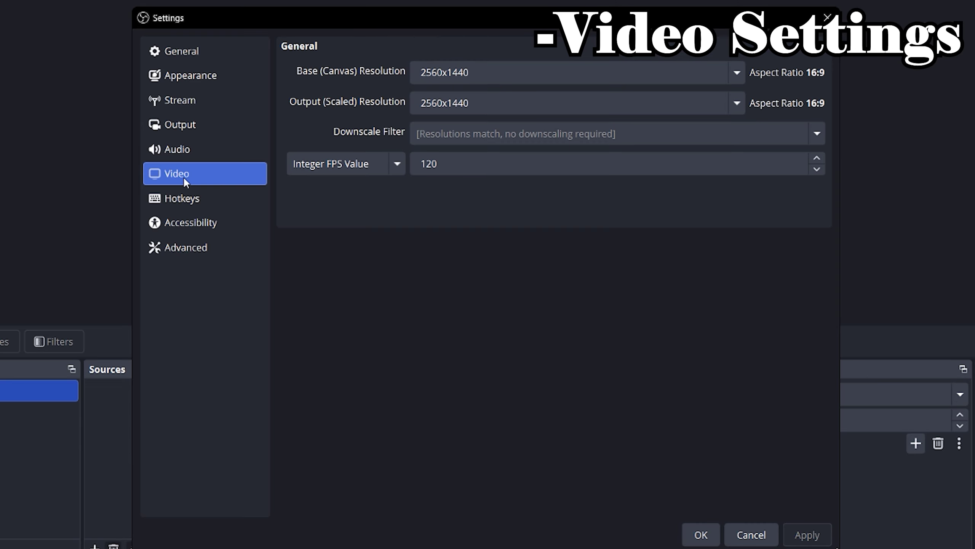
left_click(320, 169)
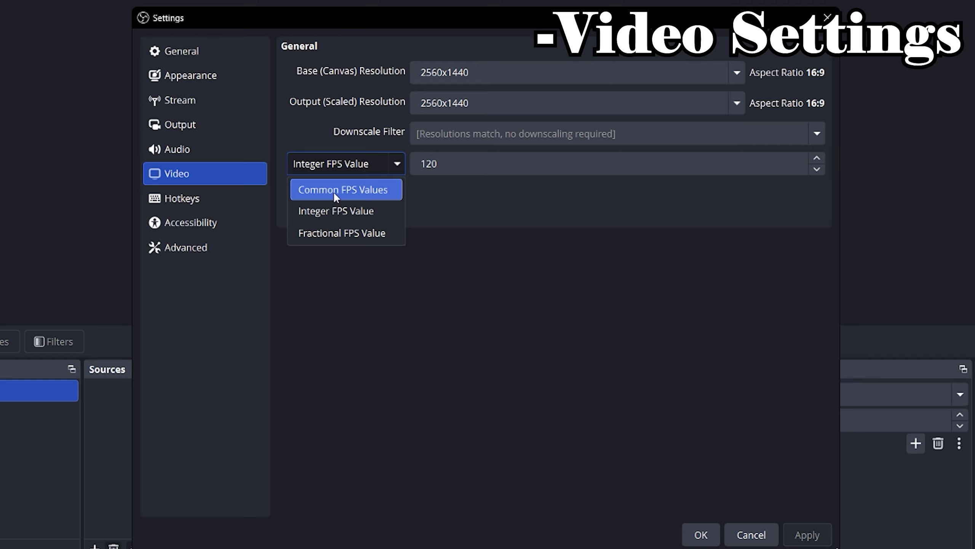
left_click(341, 212)
left_click_drag(446, 159, 418, 161)
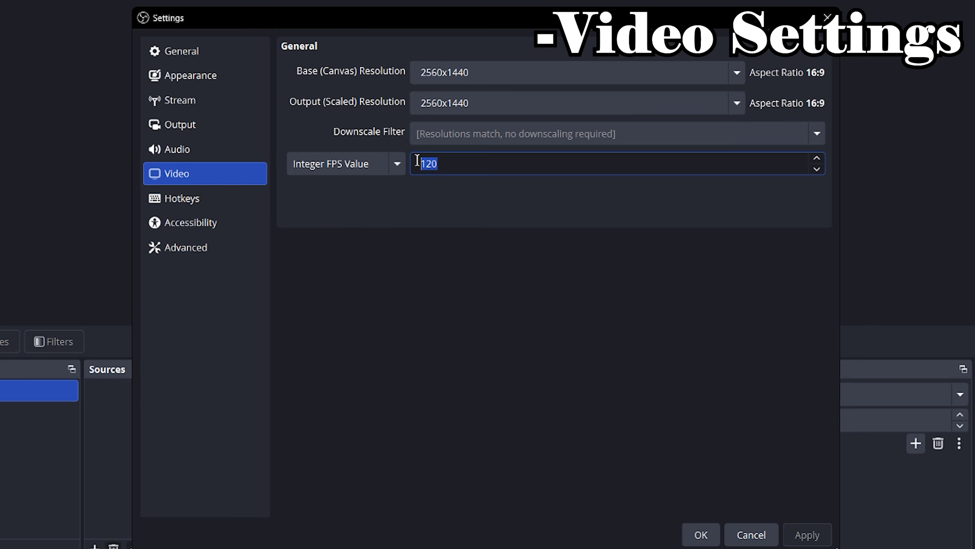
type("60")
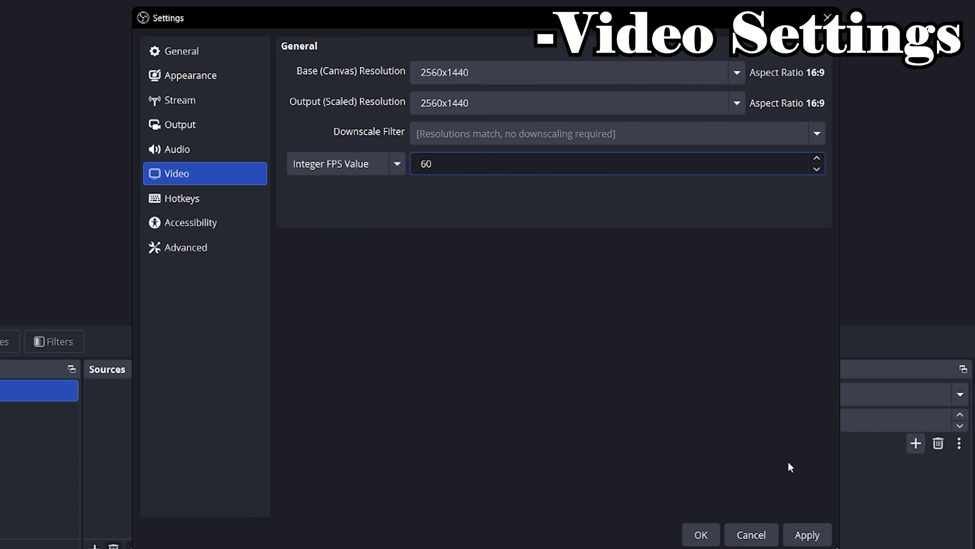
Step: Apply the 60 FPS frame rate, and replace it with an applied integer FPS value of 120
left_click(807, 533)
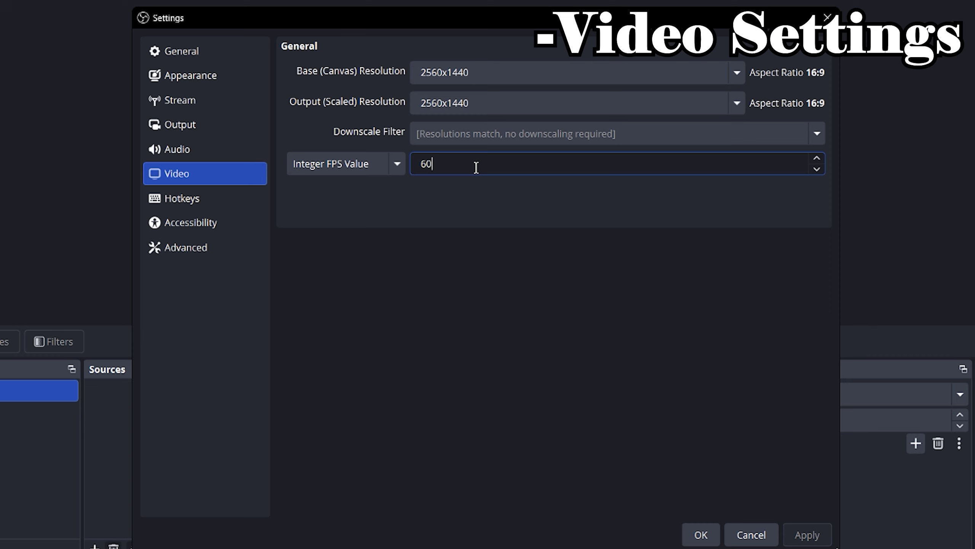
left_click_drag(475, 167, 378, 166)
type("120")
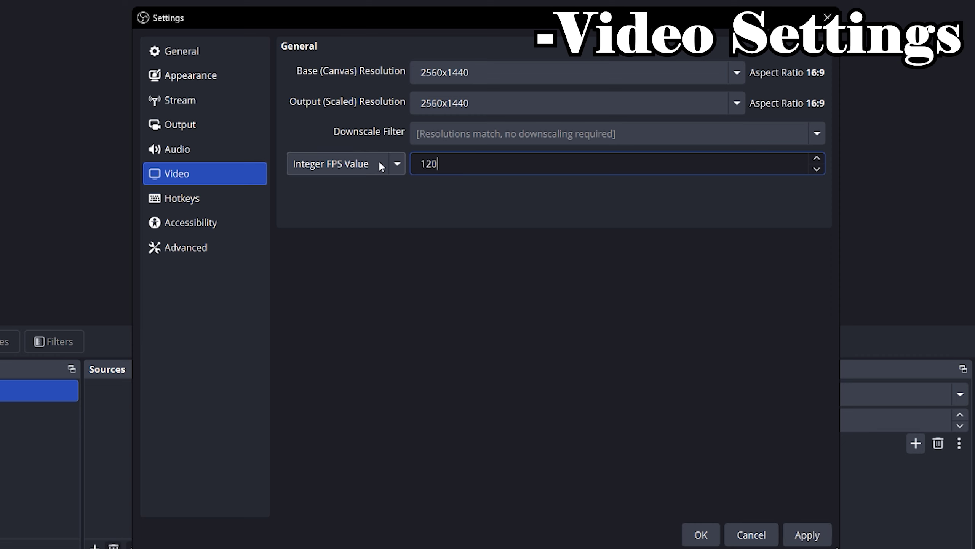
left_click(806, 535)
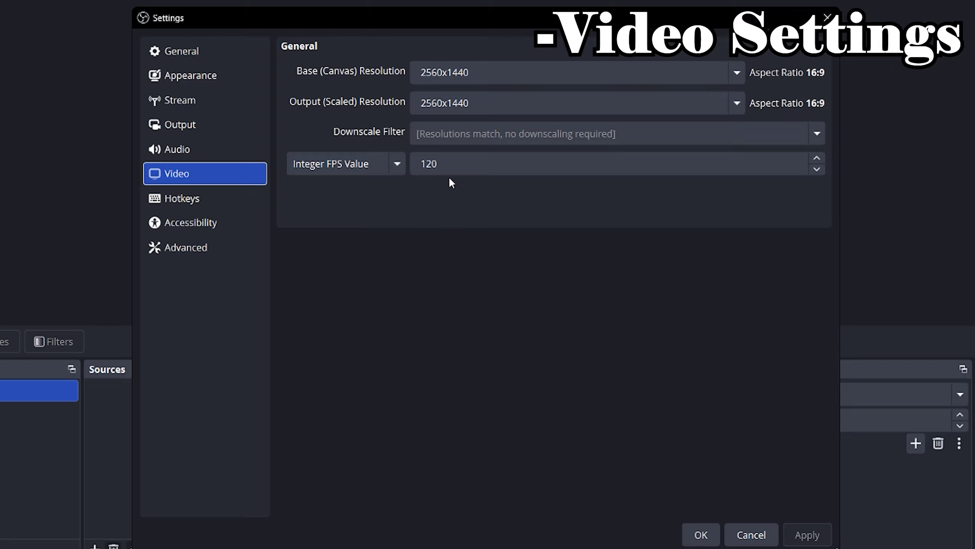
Step: Examine the Save Replay hotkey in the hotkey settings and check it against the replay buffer's output settings
left_click(239, 197)
scroll(380, 176, "down", 6)
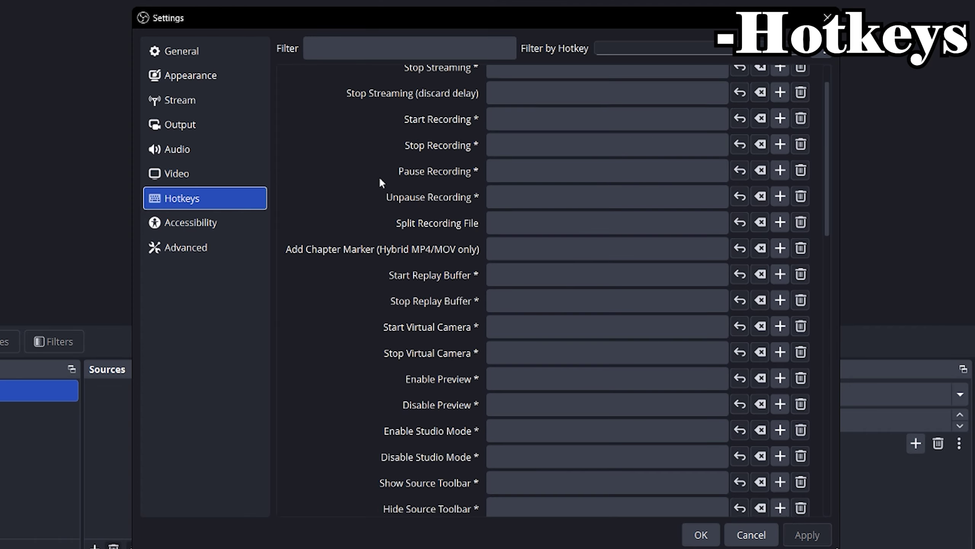
scroll(383, 232, "up", 4)
scroll(434, 312, "down", 10)
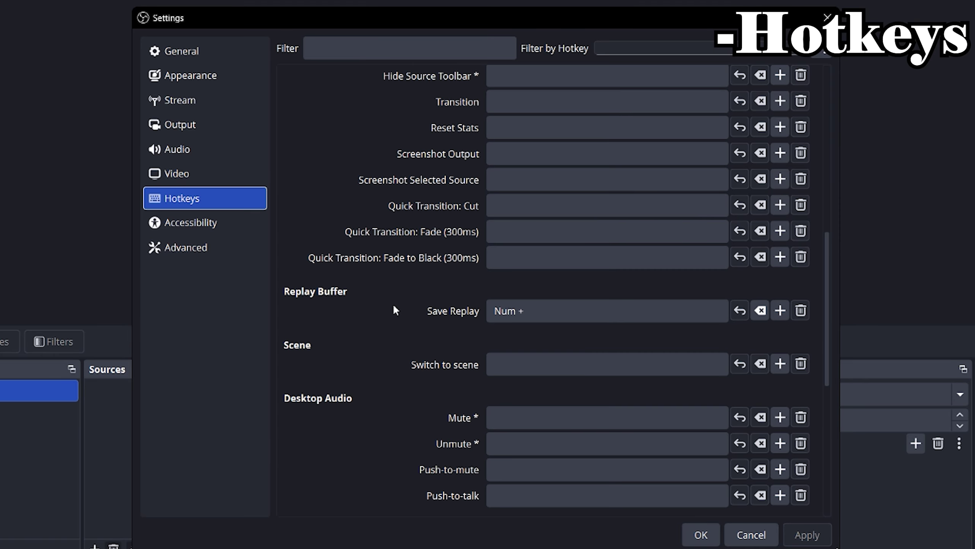
left_click(534, 311)
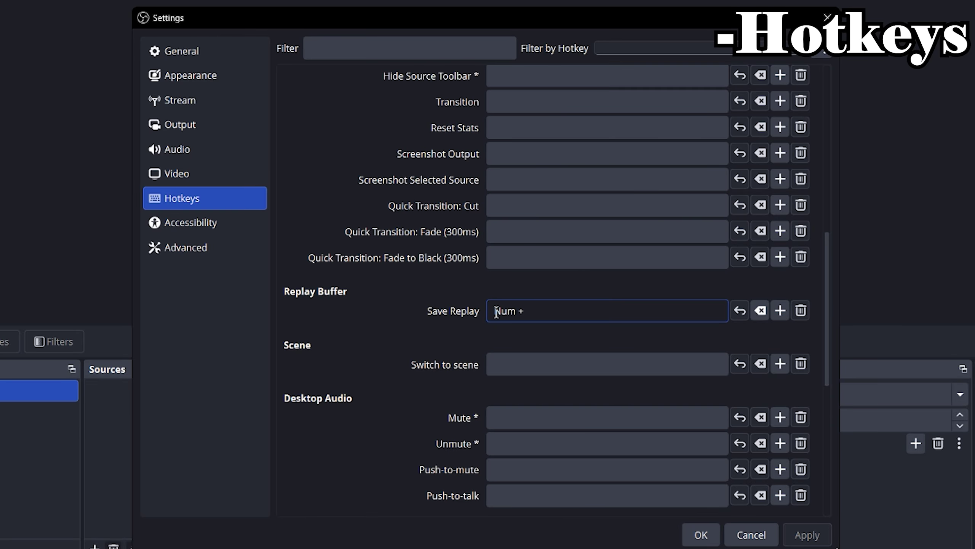
left_click(180, 124)
left_click(495, 79)
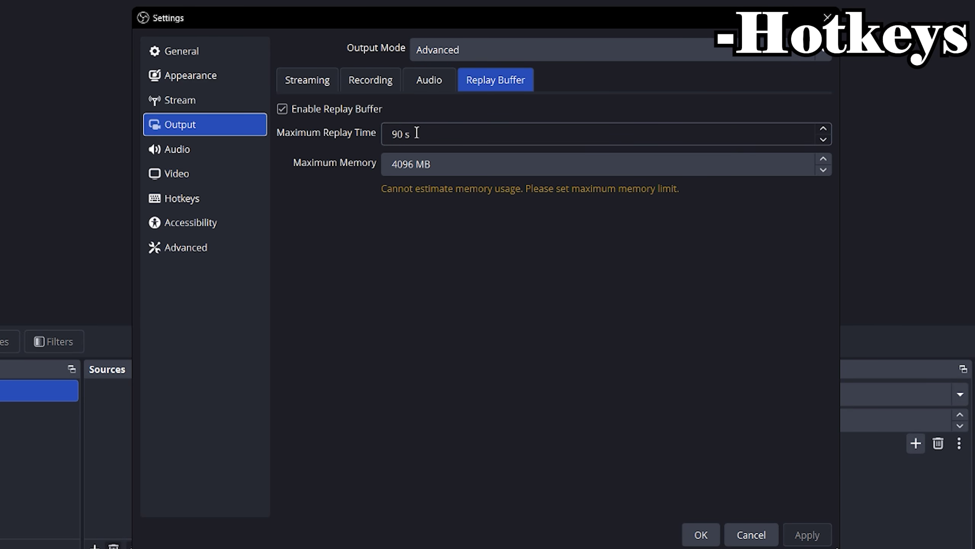
left_click(207, 198)
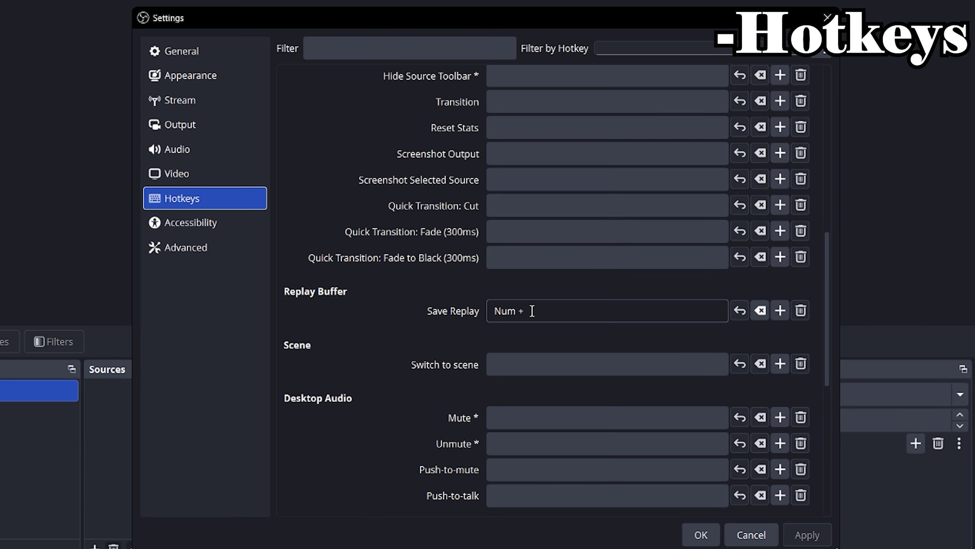
Step: Assign M as the Mute hotkey for Desktop Audio and apply the change
scroll(542, 285, "up", 3)
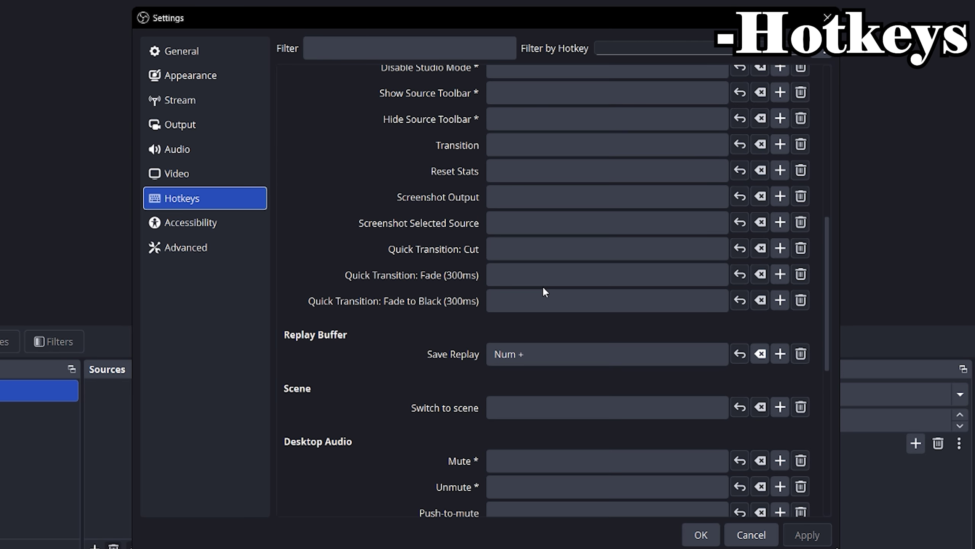
scroll(469, 324, "up", 3)
scroll(467, 334, "down", 9)
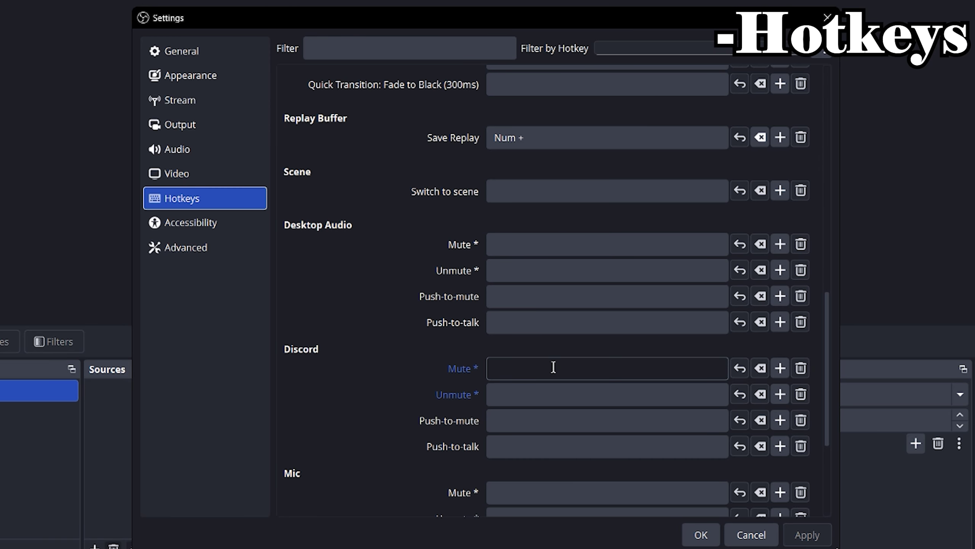
left_click(539, 242)
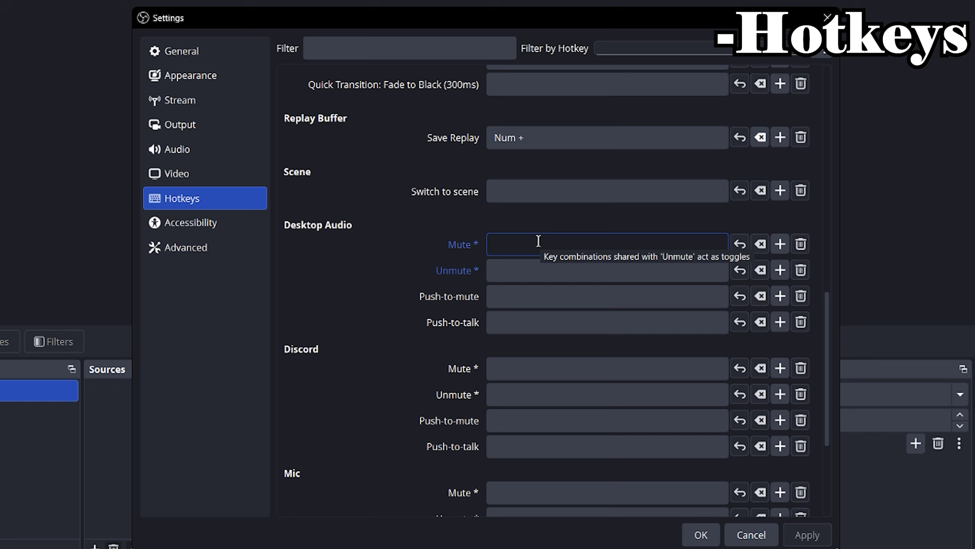
key("m")
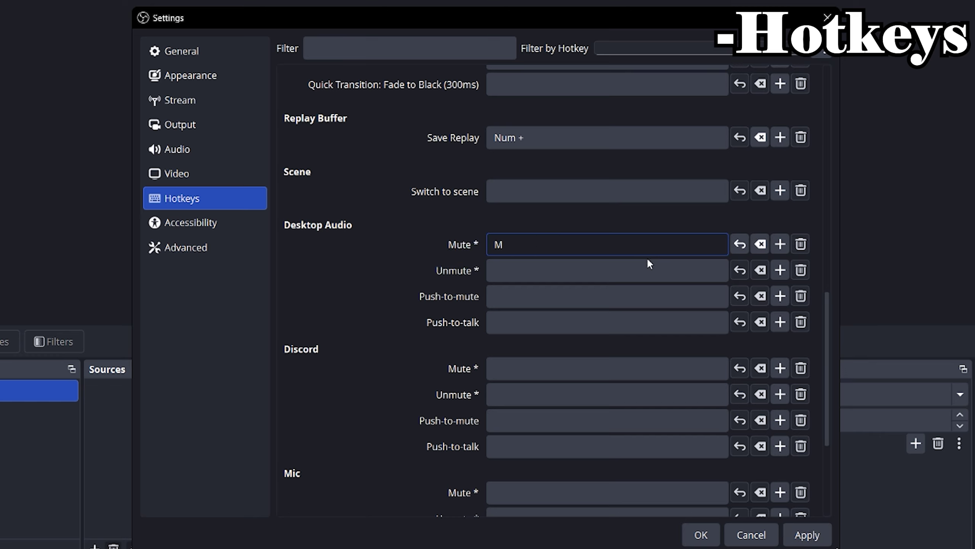
left_click(807, 534)
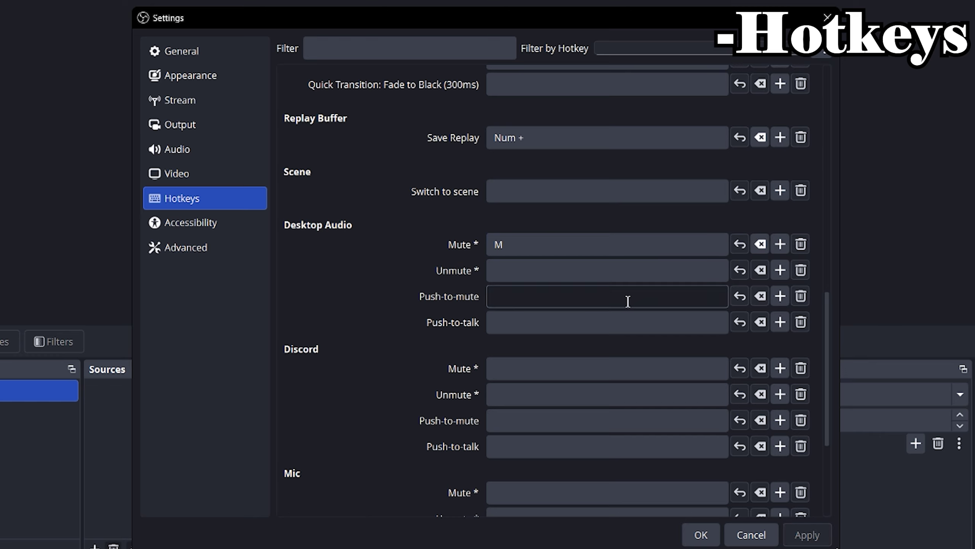
Step: Add and apply N as a second Mute hotkey for Desktop Audio, and remove both mute hotkeys
left_click(780, 244)
left_click(597, 274)
key("n")
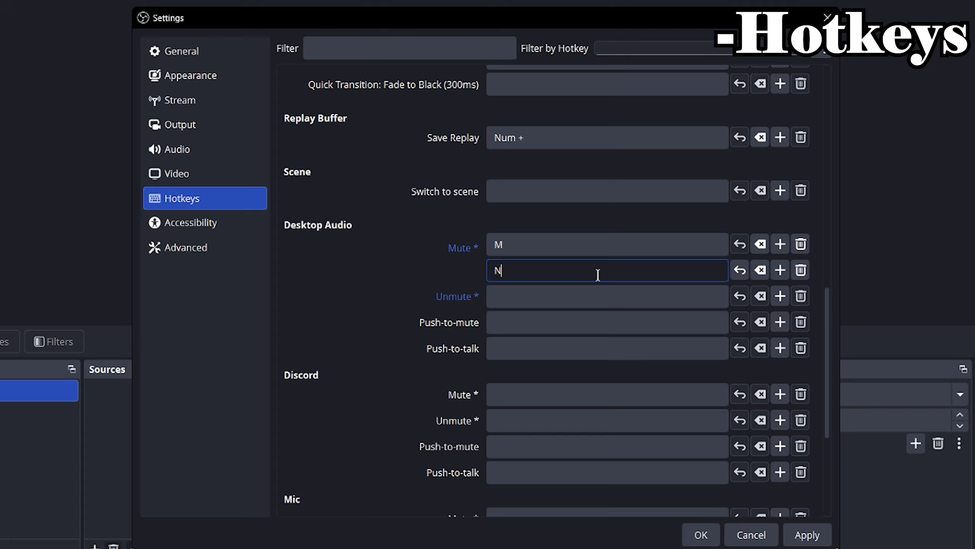
left_click(807, 535)
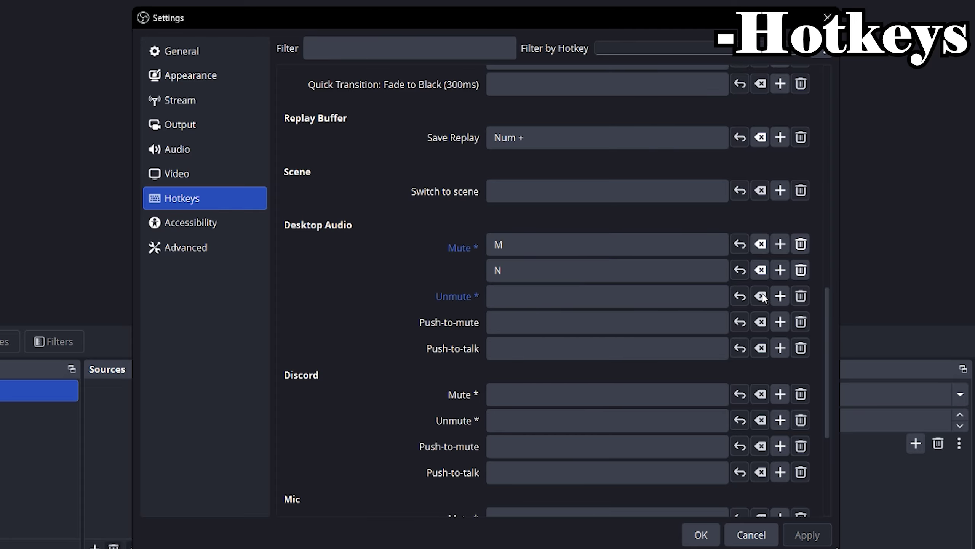
left_click(800, 270)
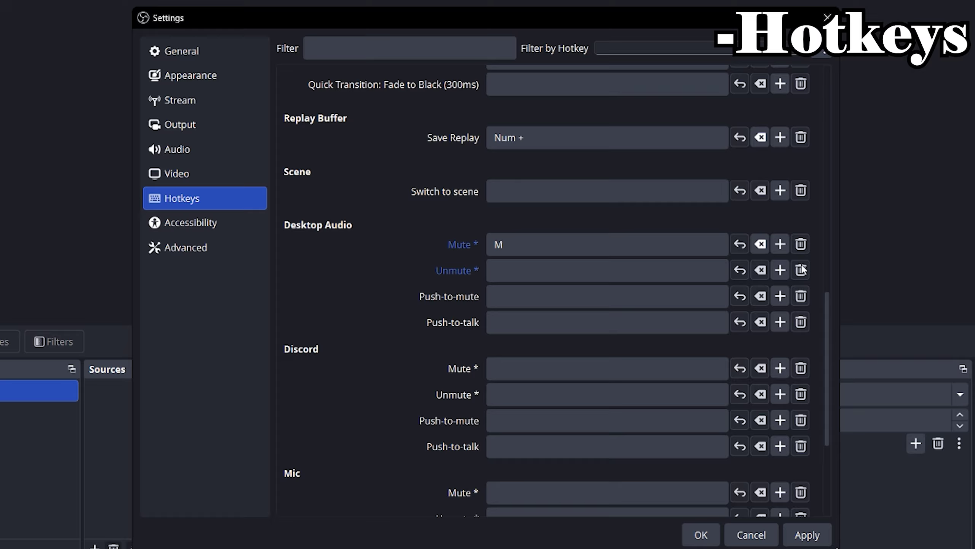
left_click(760, 244)
Step: Assign P as the hotkey for both Start Recording and Stop Recording, and clear both assignments
left_click(507, 162)
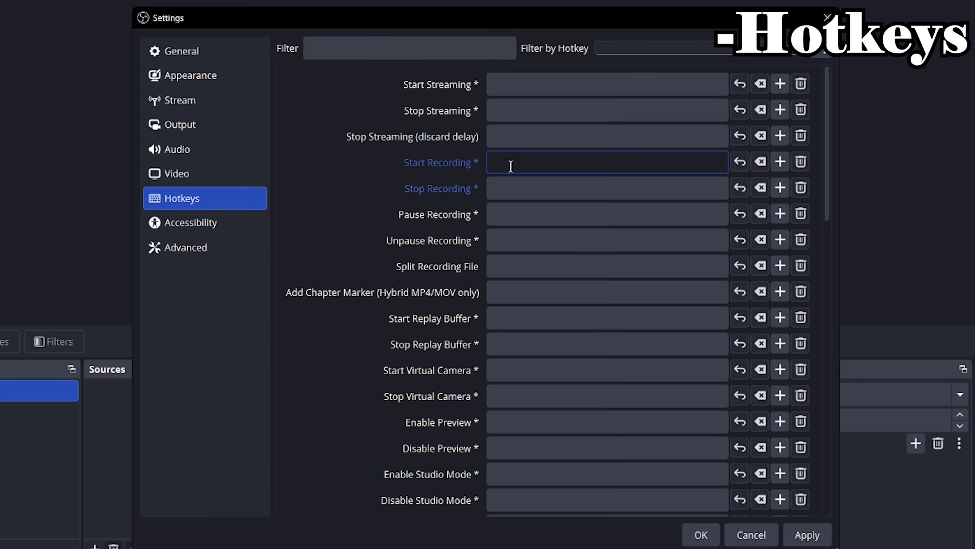
key("p")
left_click(510, 192)
key("p")
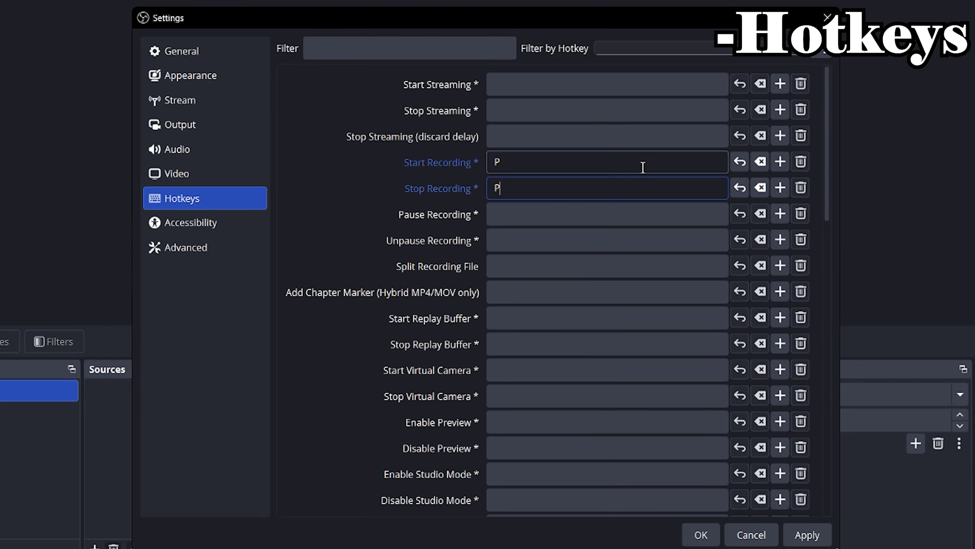
left_click(761, 163)
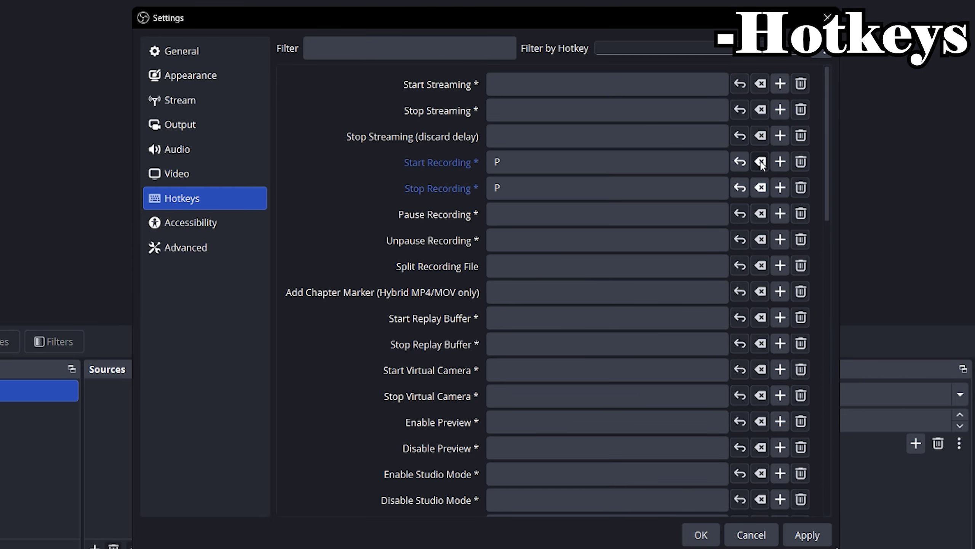
left_click(761, 187)
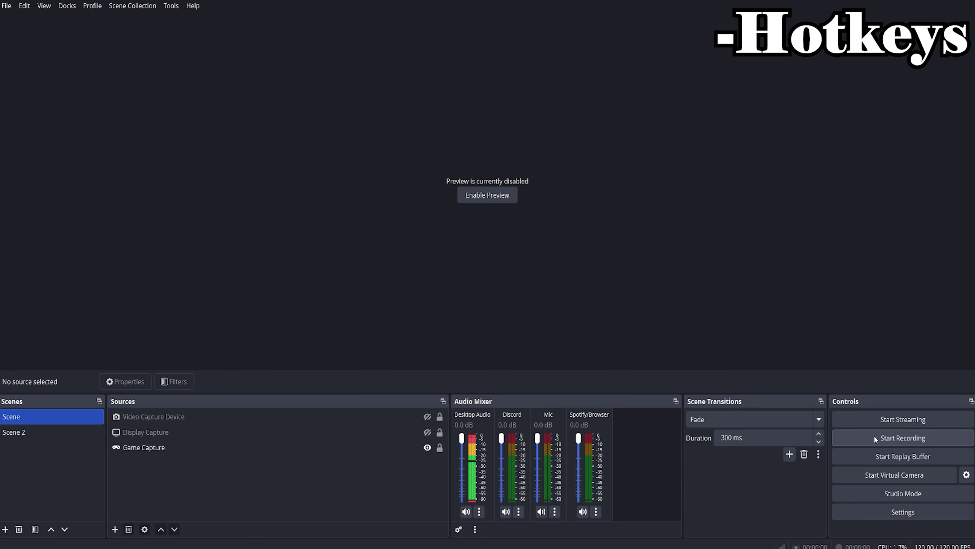
Step: Start and stop a short test recording, and close the Remux Recordings window
left_click(895, 439)
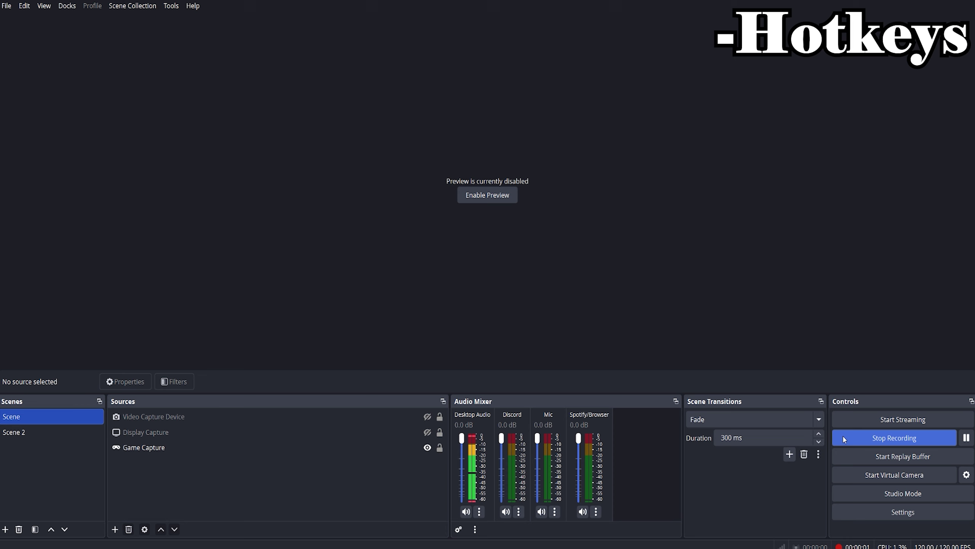
left_click(913, 441)
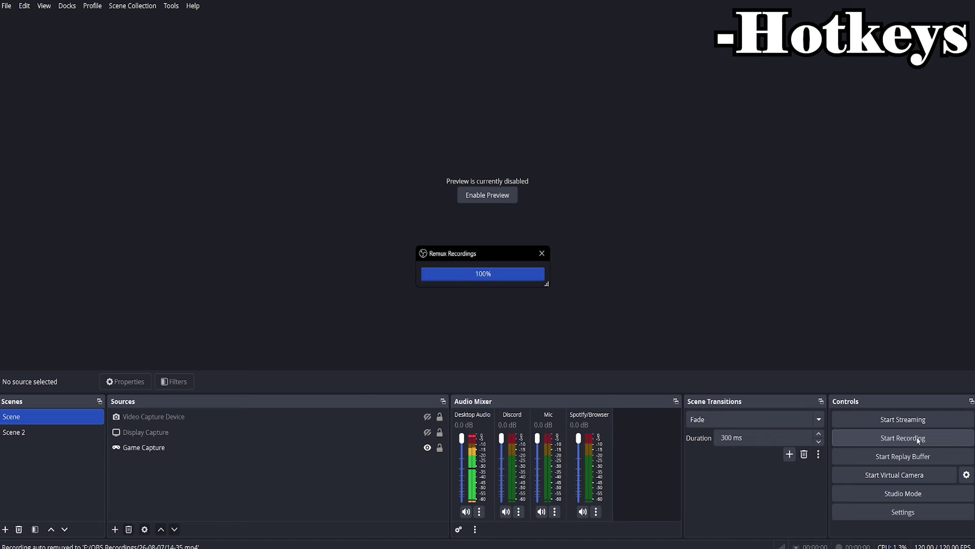
left_click(542, 254)
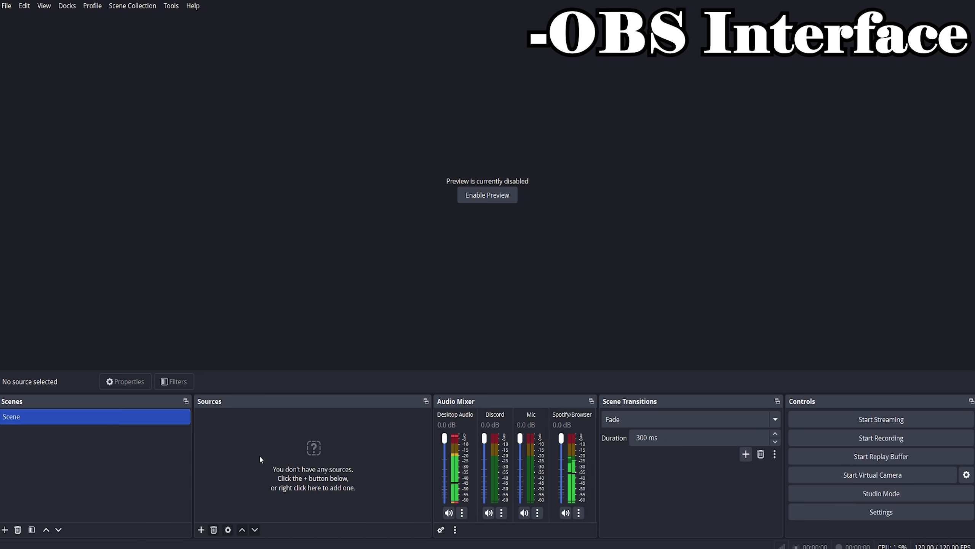
Step: Add a new source named Game Capture to the scene and accept its default properties
right_click(351, 457)
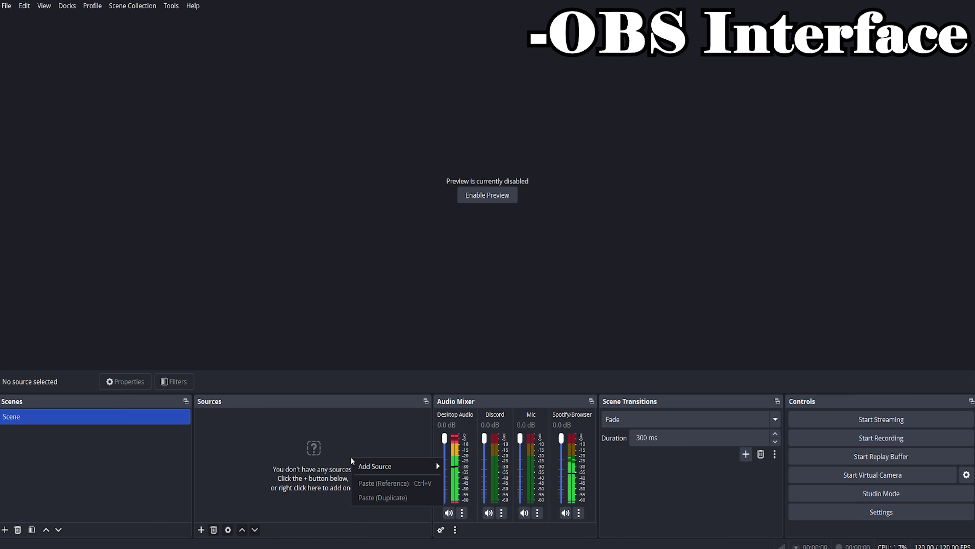
mouse_move(374, 470)
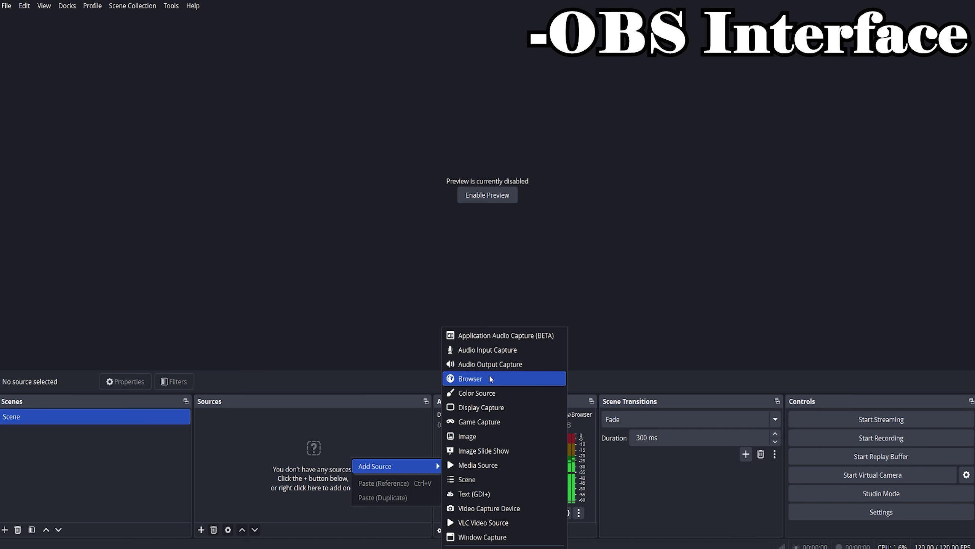
left_click(477, 422)
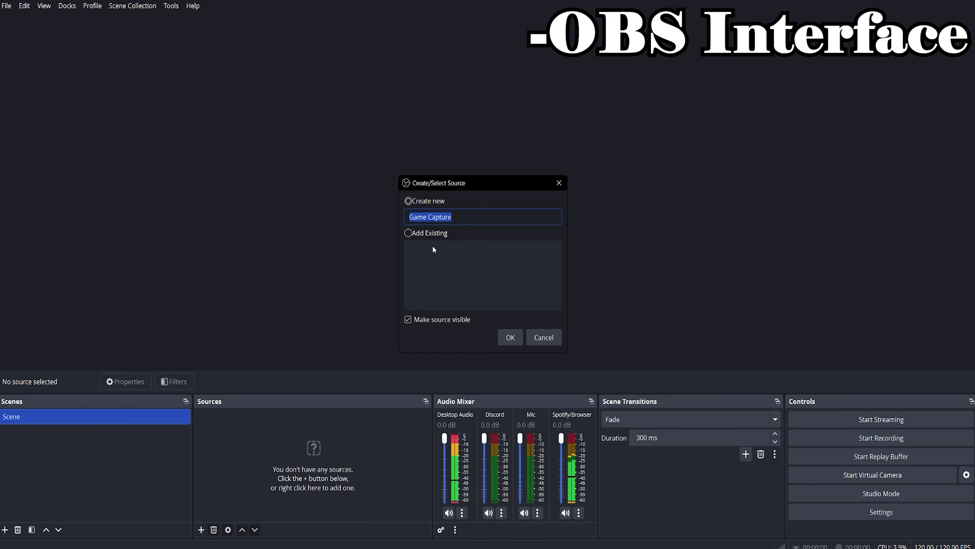
left_click(509, 337)
left_click(598, 405)
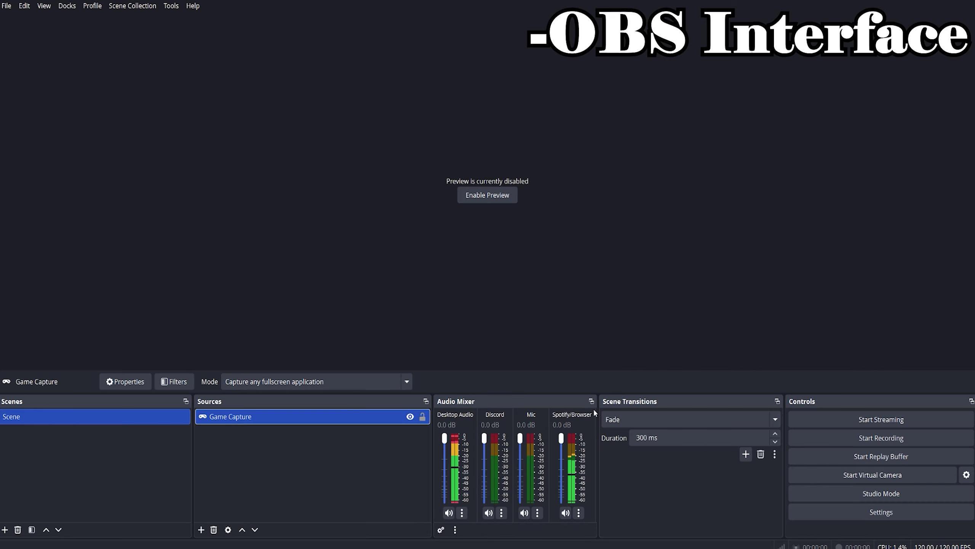
Step: Try Capture specific window as the Game Capture source's mode, and return it to Capture any fullscreen application
left_click(252, 381)
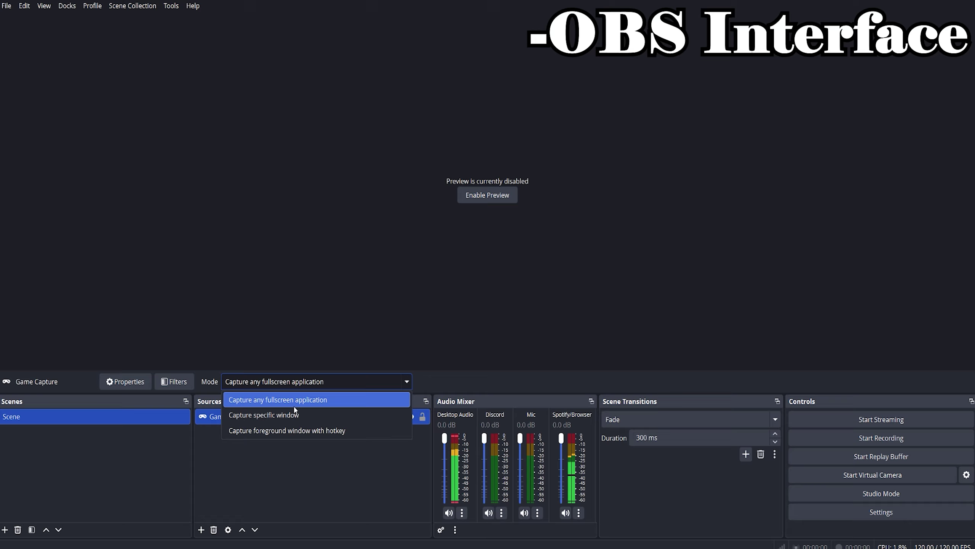
left_click(313, 402)
left_click(276, 415)
left_click(361, 382)
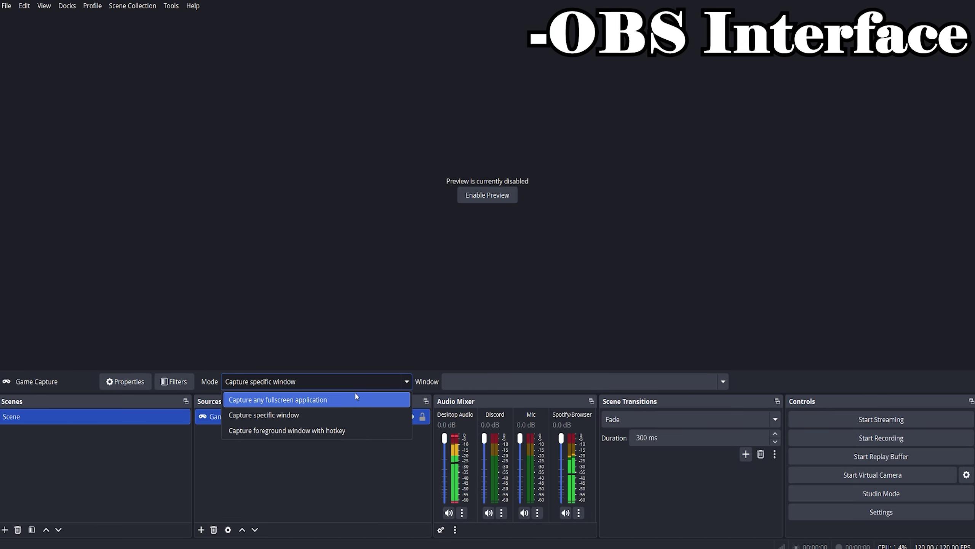
left_click(355, 397)
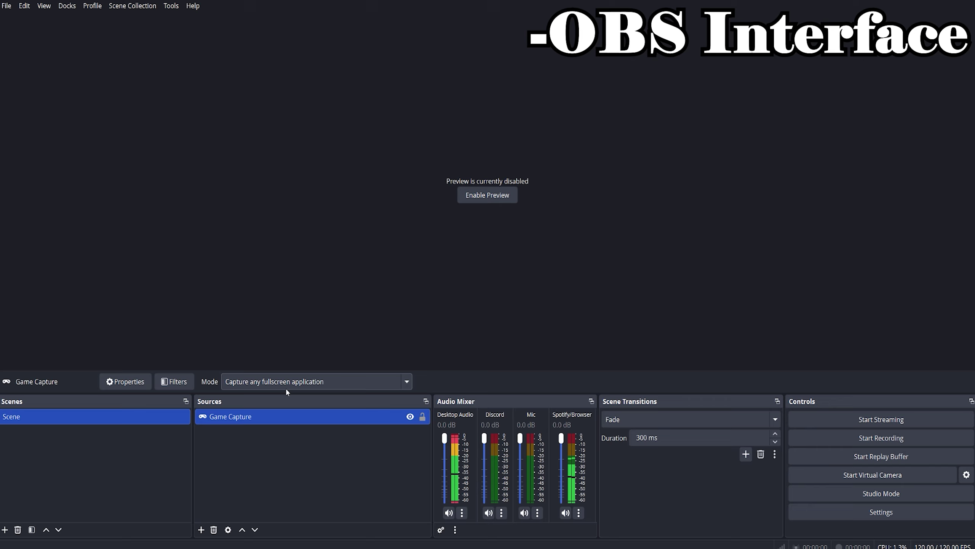
Step: Set the Game Capture source's mode to Capture specific window and look through the windows available for capture
left_click(340, 384)
left_click(325, 408)
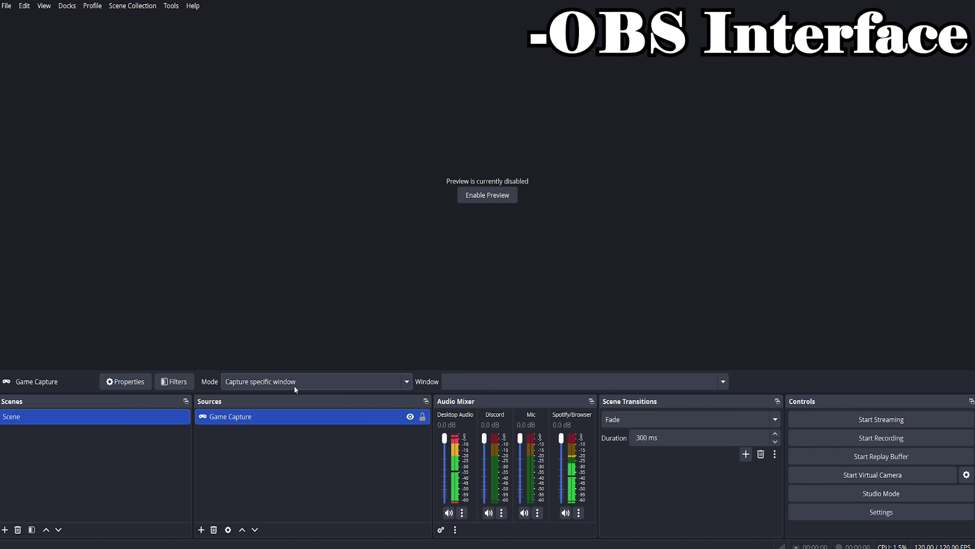
left_click(540, 380)
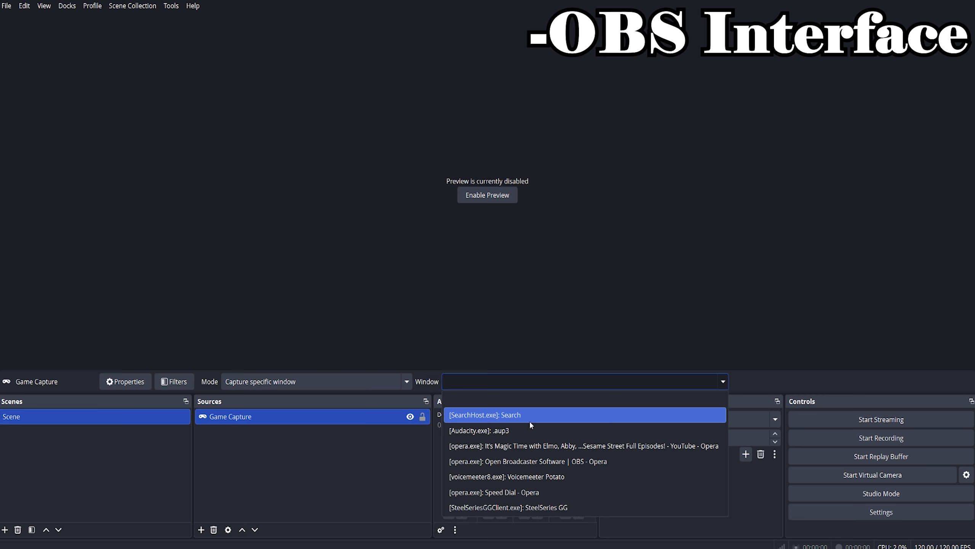
left_click(331, 457)
left_click(276, 416)
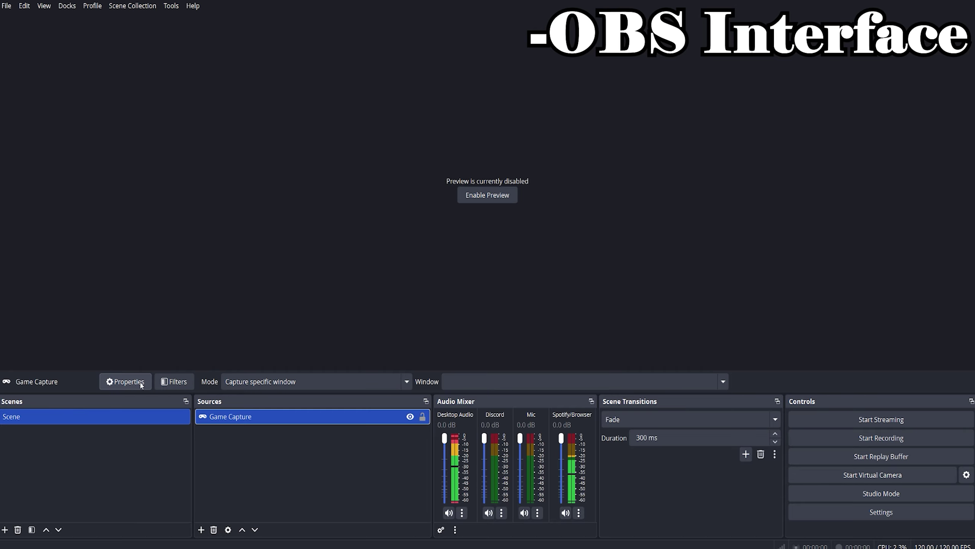
Step: Look through the windows available for the Game Capture source in its properties, and accept the properties without choosing one
left_click(127, 382)
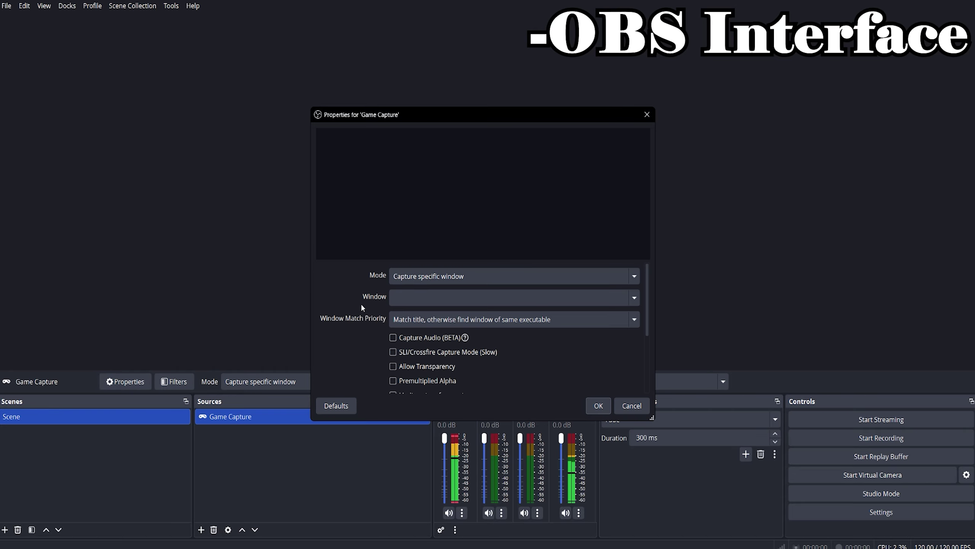
left_click(418, 297)
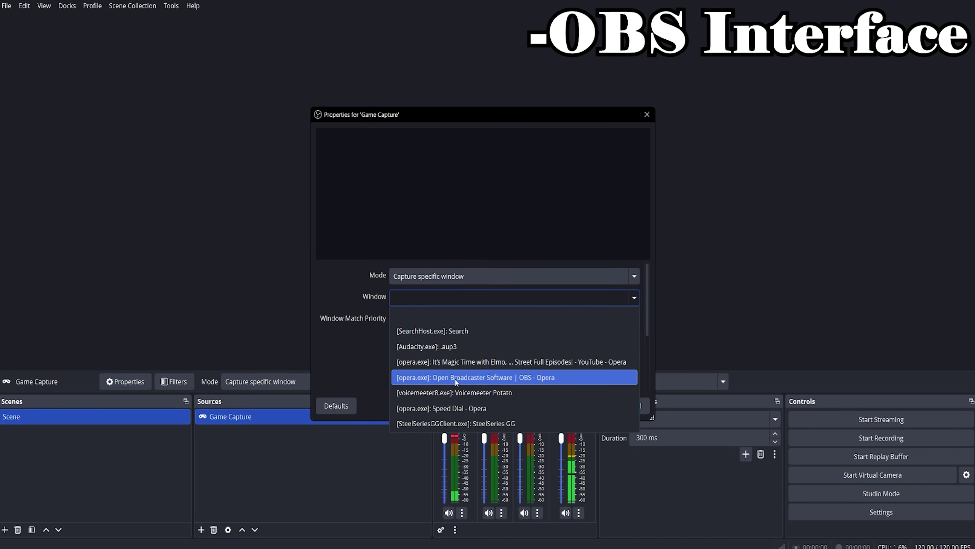
left_click(368, 313)
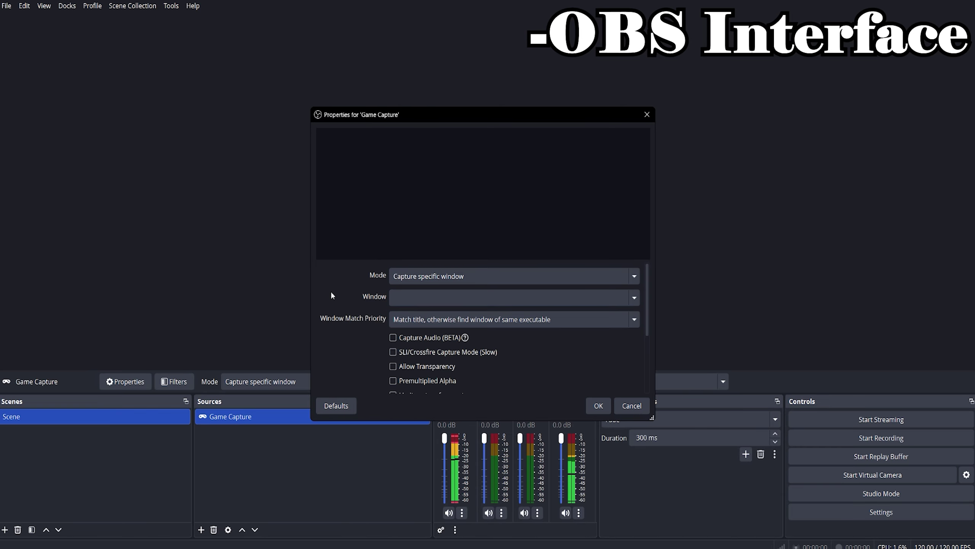
left_click(596, 406)
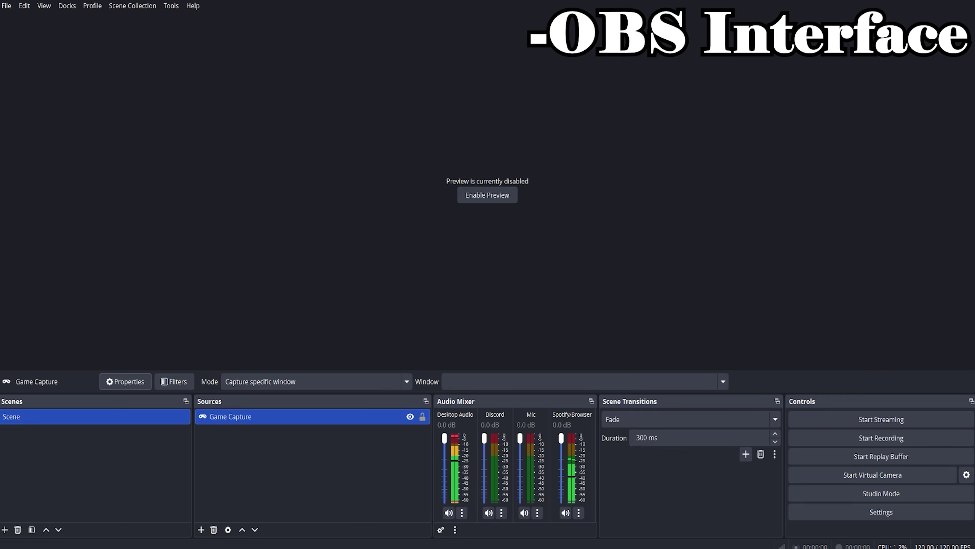
Step: Add a new Display Capture source and set its display to ROG PG27AQN: 2560x1440 @ 0,0 (Primary Monitor)
right_click(326, 460)
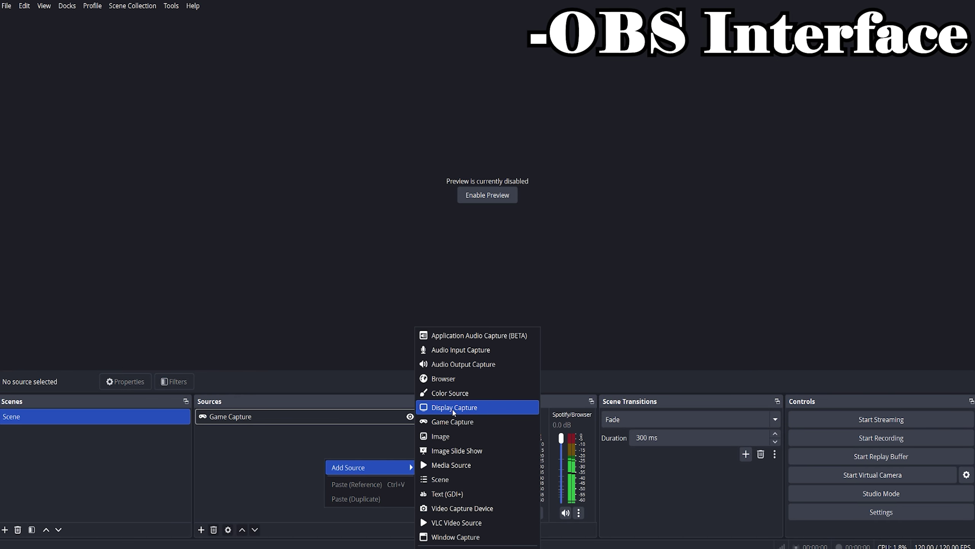
left_click(453, 408)
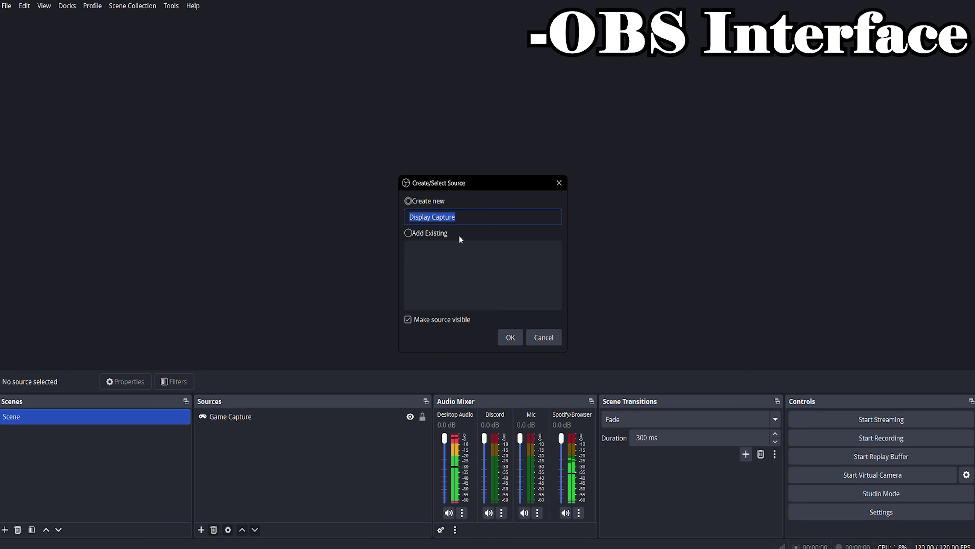
left_click(509, 337)
left_click(482, 296)
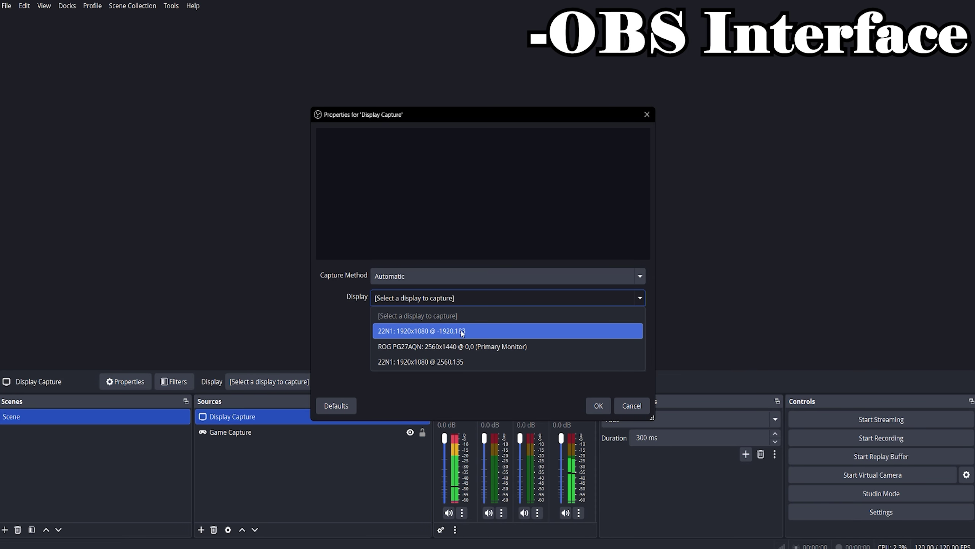
left_click(457, 346)
left_click(598, 406)
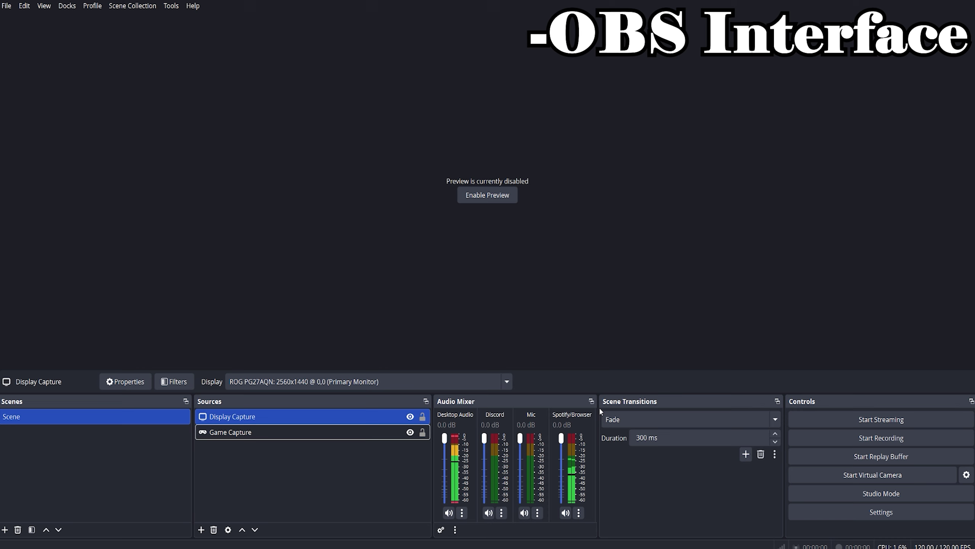
Step: Enable the preview to check the Display Capture source, and disable the preview again
left_click(491, 200)
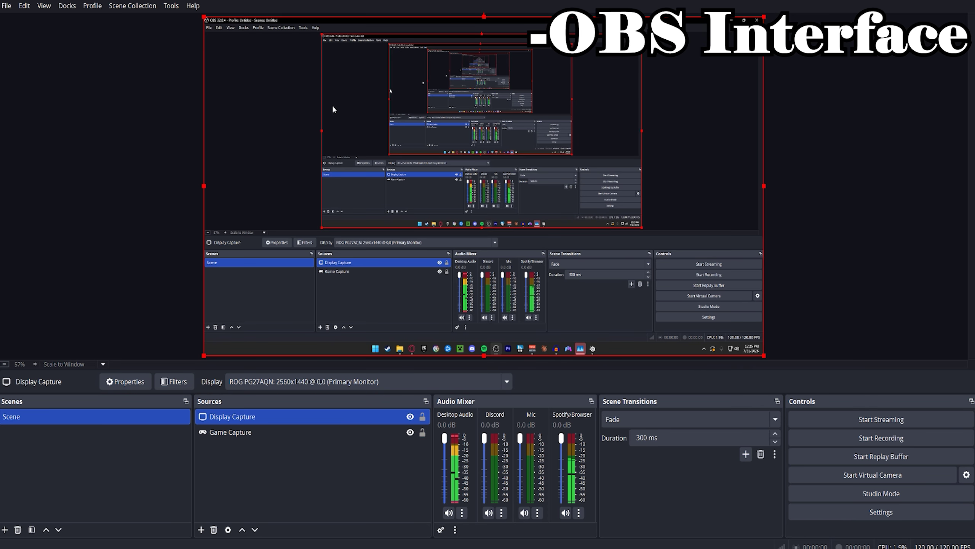
right_click(585, 257)
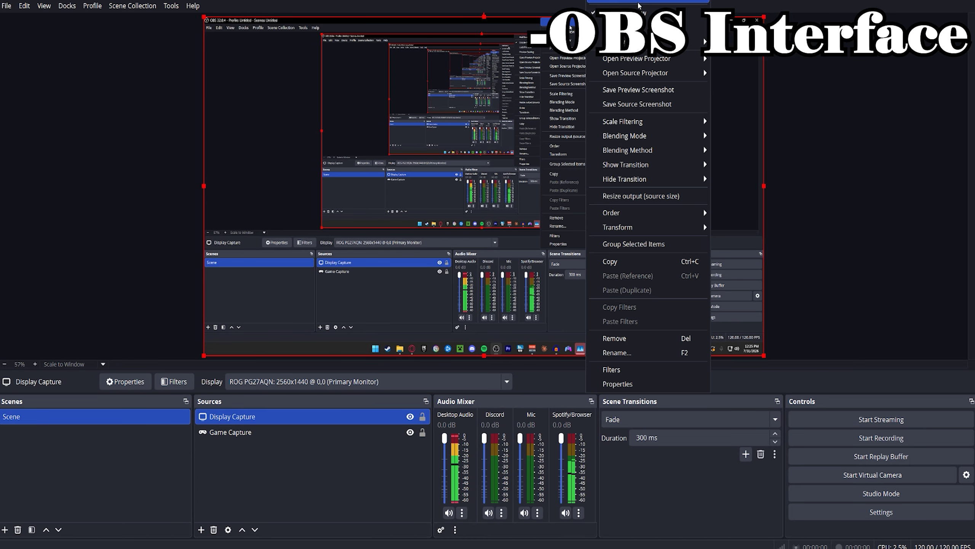
left_click(639, 12)
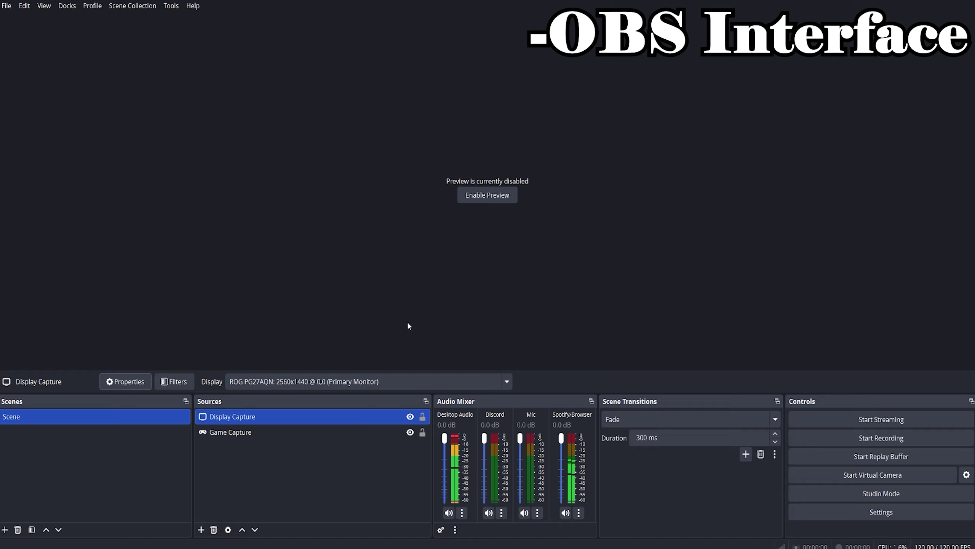
left_click(296, 430)
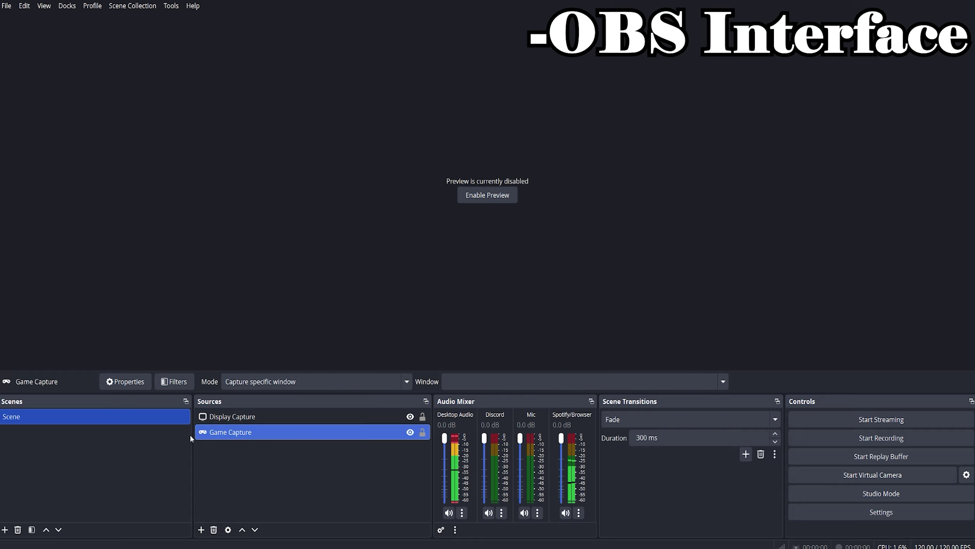
left_click(257, 446)
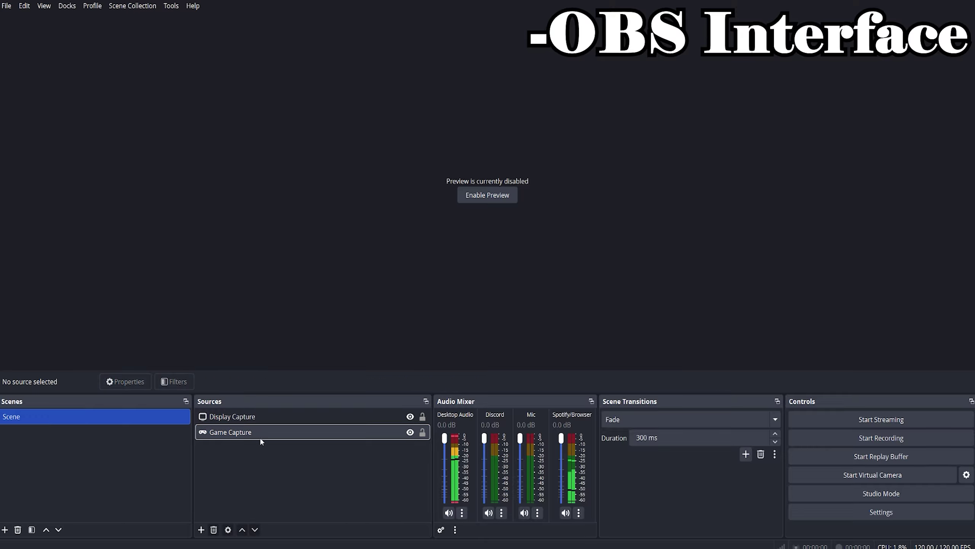
left_click(275, 418)
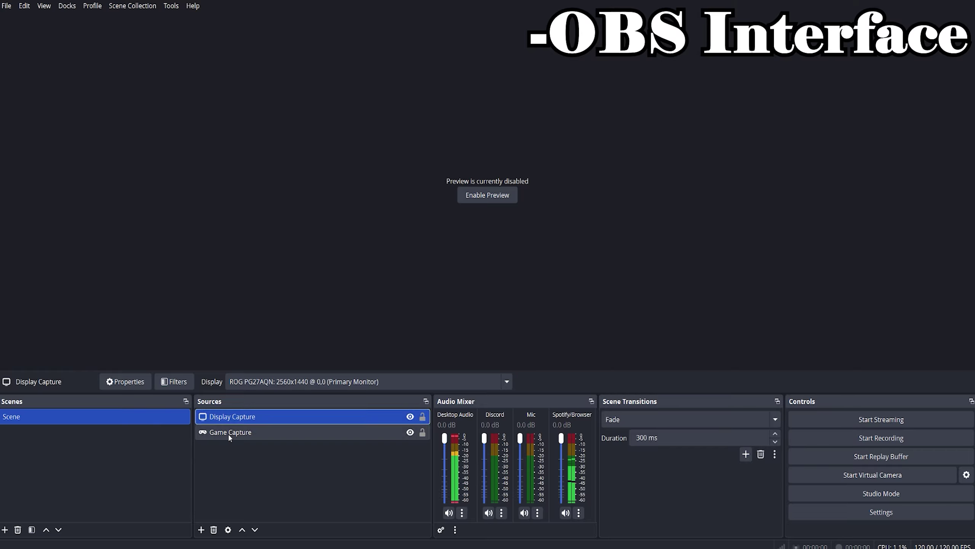
left_click(237, 452)
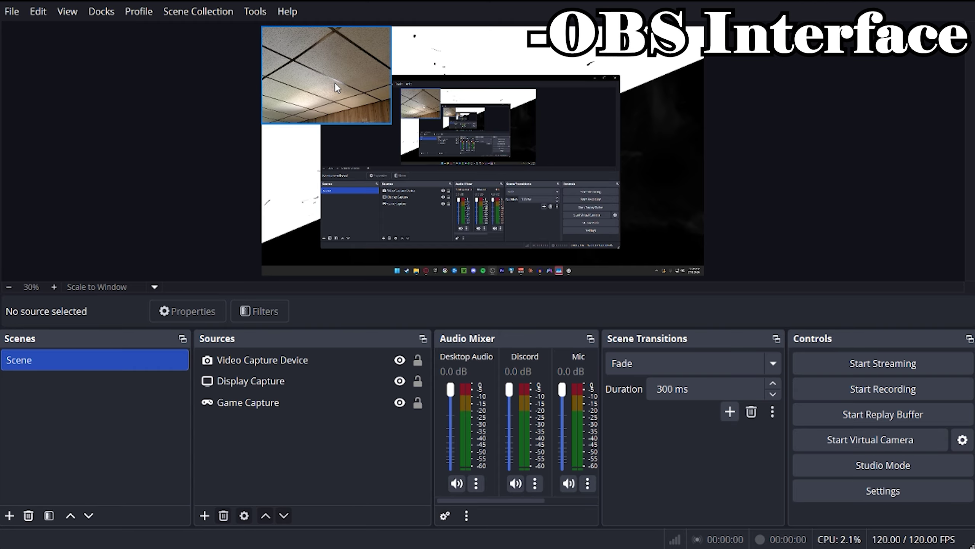
Step: Select the Video Capture Device and Display Capture sources in turn, and view the Video Capture Device's properties without changing them
left_click(335, 82)
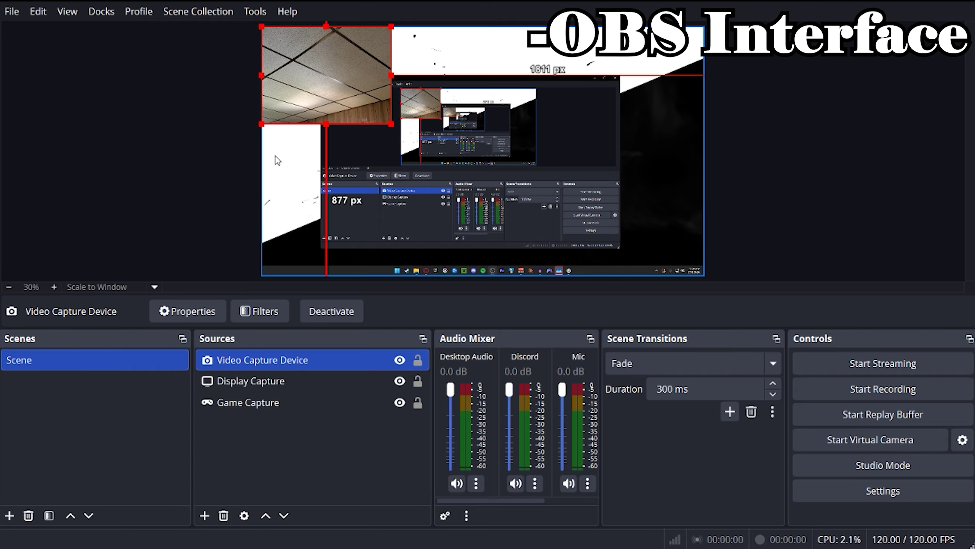
left_click(277, 385)
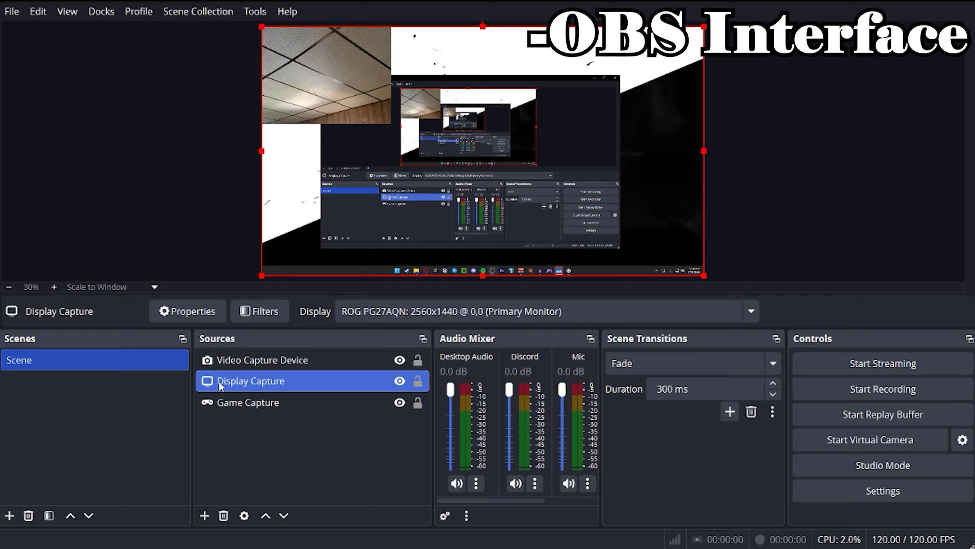
double_click(252, 359)
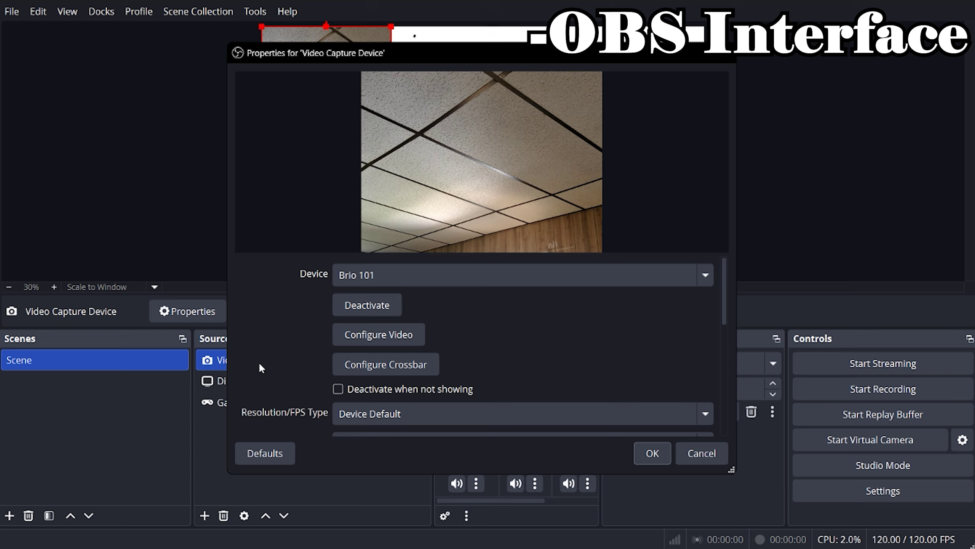
left_click(698, 456)
left_click(347, 427)
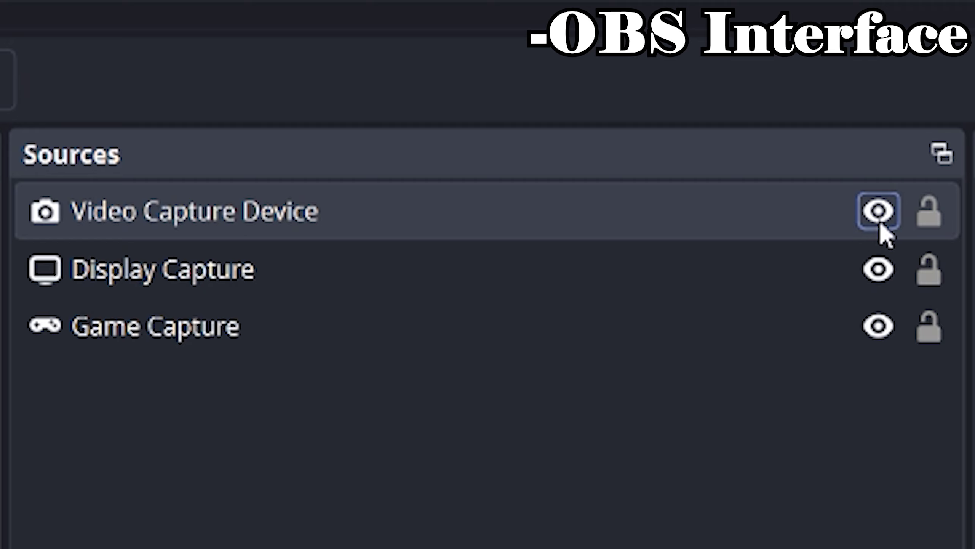
Step: Toggle the Video Capture Device source's visibility, leave it shown, and lock the source
left_click(399, 359)
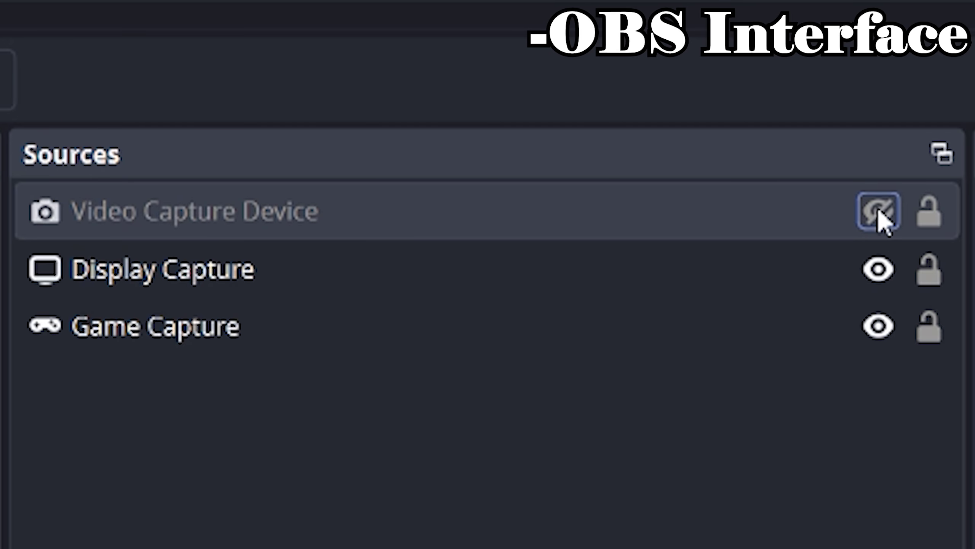
left_click(400, 360)
left_click(399, 360)
left_click(879, 211)
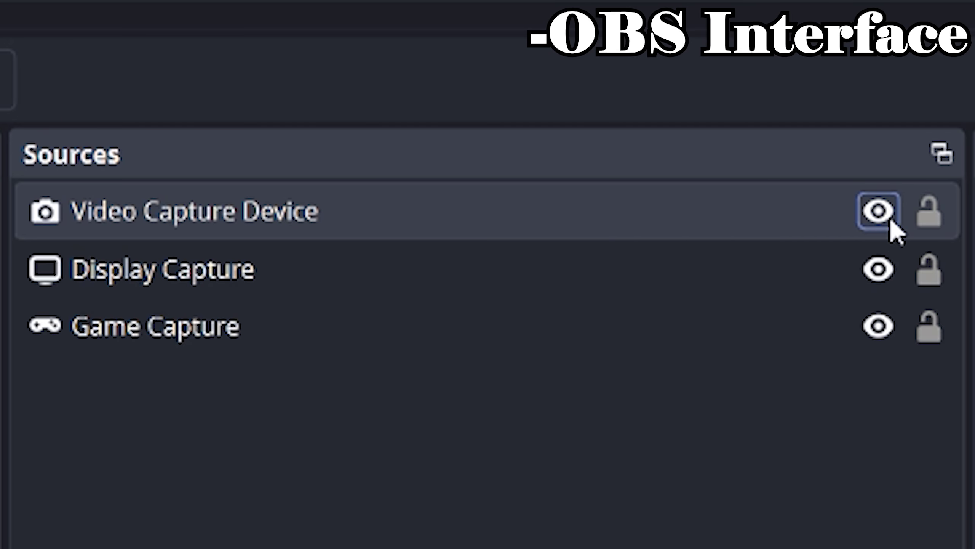
left_click(929, 221)
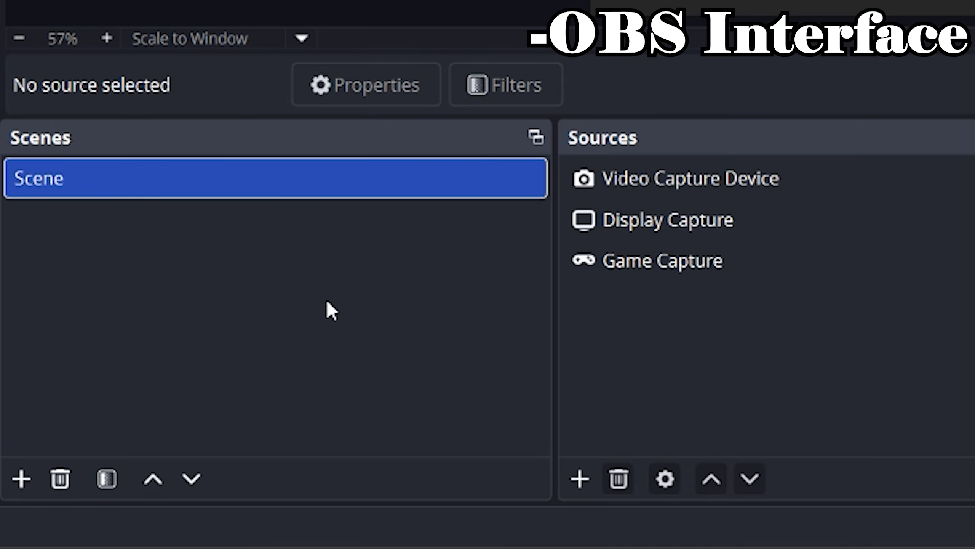
Step: Add a new scene named Scene 2 and open the options for adding a source to it
right_click(326, 299)
left_click(386, 328)
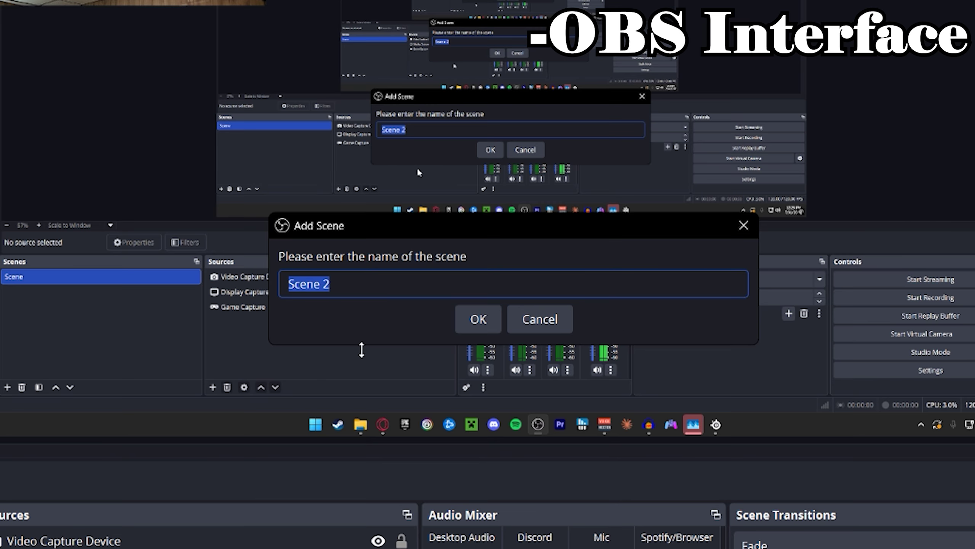
left_click(483, 310)
right_click(348, 325)
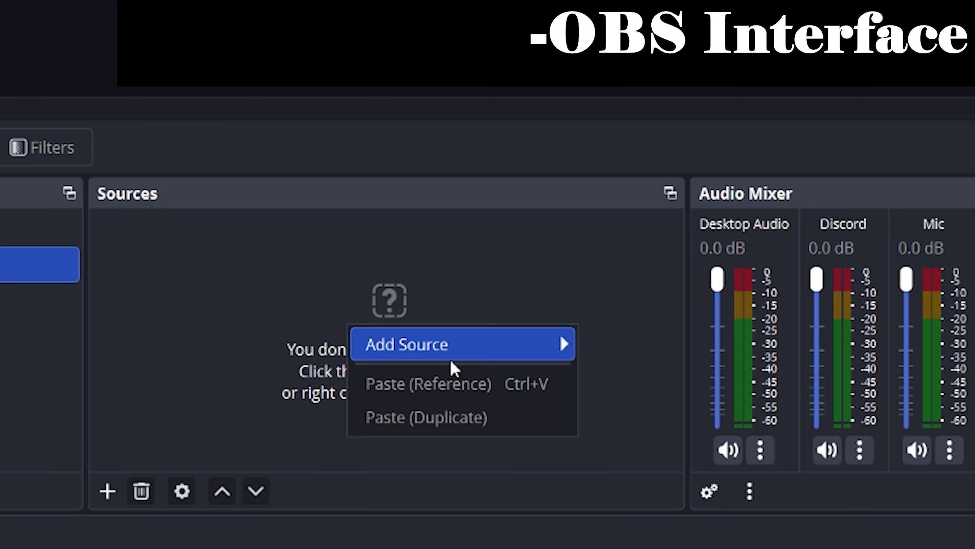
mouse_move(452, 361)
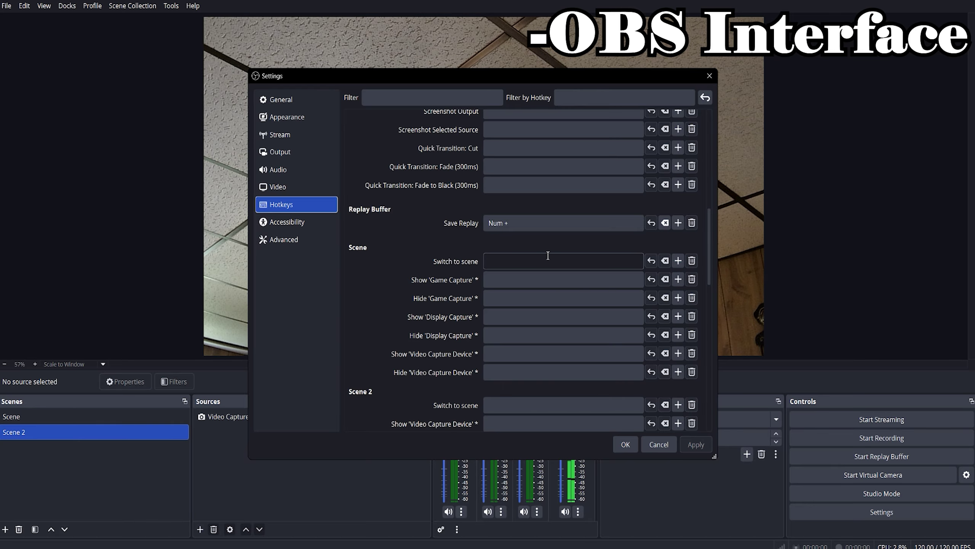
Step: Look through the switch, show and hide hotkeys for Scene and Scene 2 in the hotkey settings
scroll(441, 368, "down", 3)
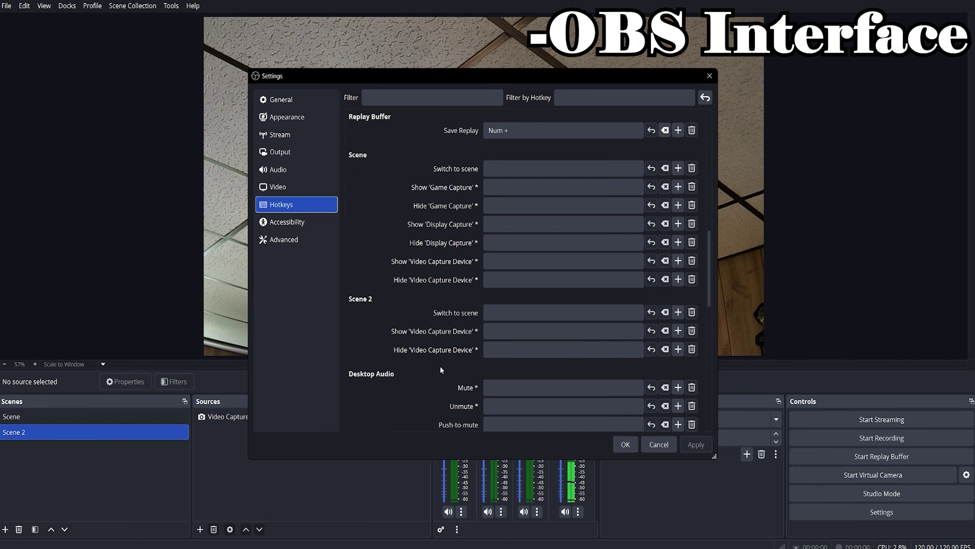
scroll(439, 365, "down", 1)
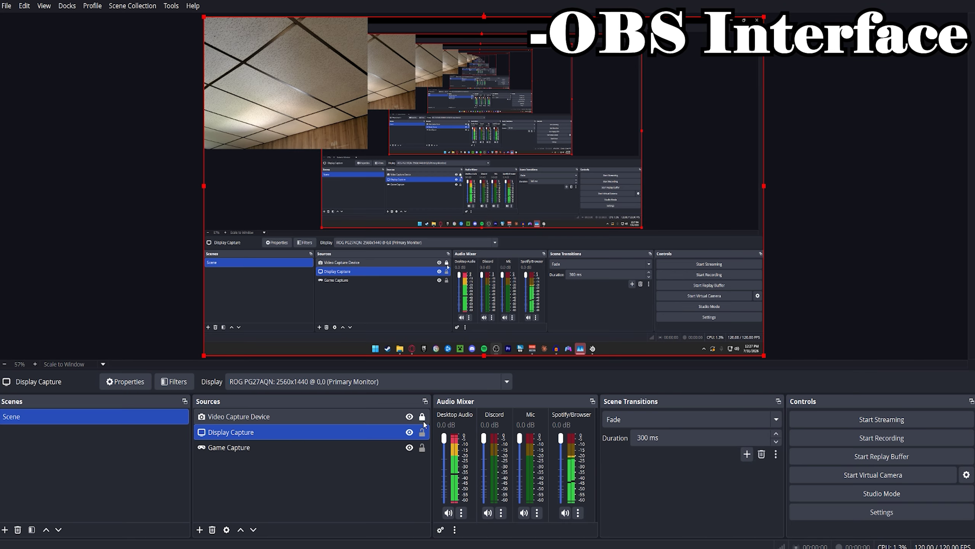
Step: Resize the Display Capture source in the preview, leaving gaps of about 157 px left, 45 px right and 70 px above
left_click(753, 168)
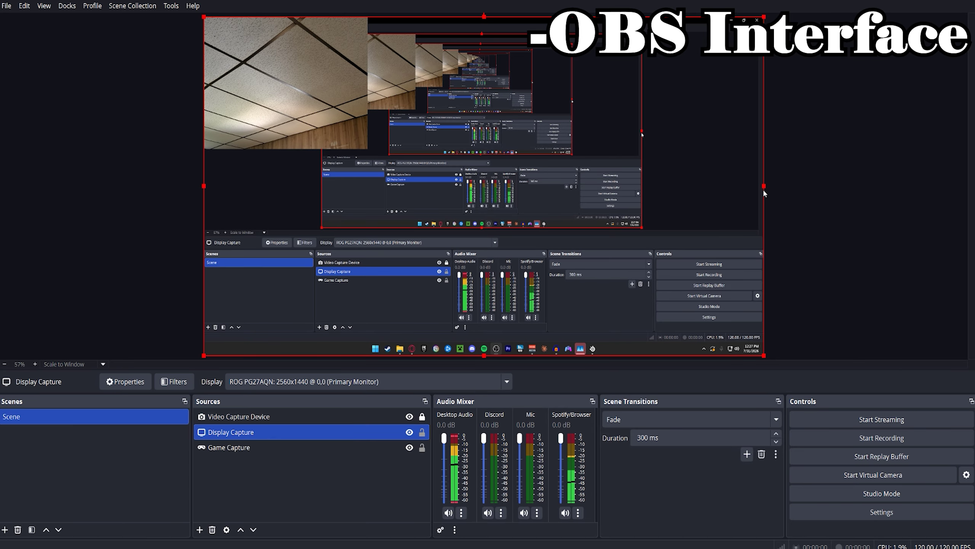
left_click_drag(764, 193, 608, 204)
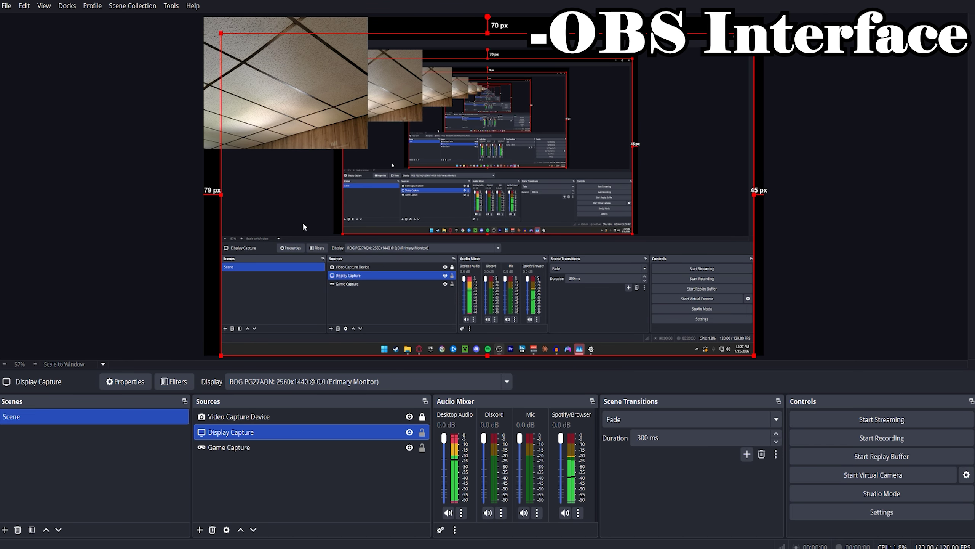
left_click_drag(222, 195, 238, 234)
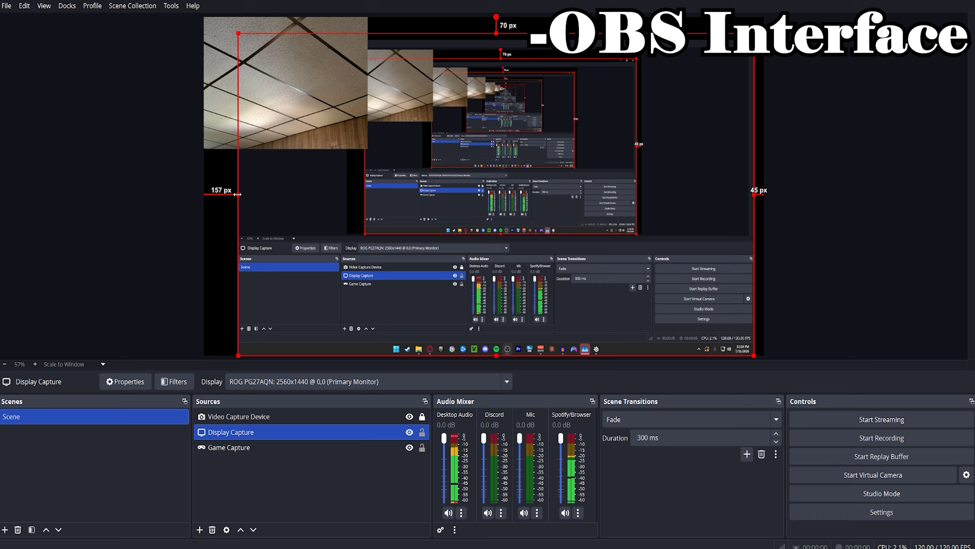
left_click_drag(237, 194, 239, 234)
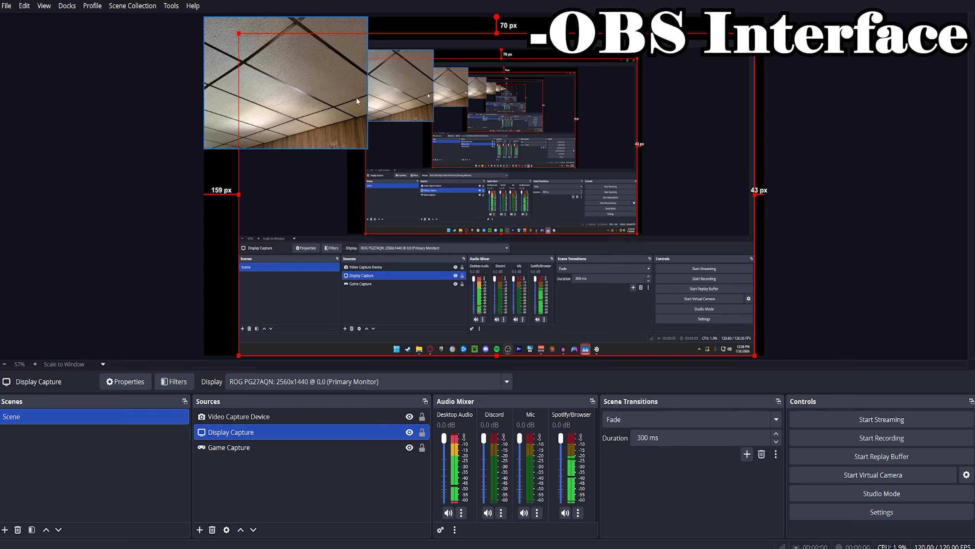
key("Left")
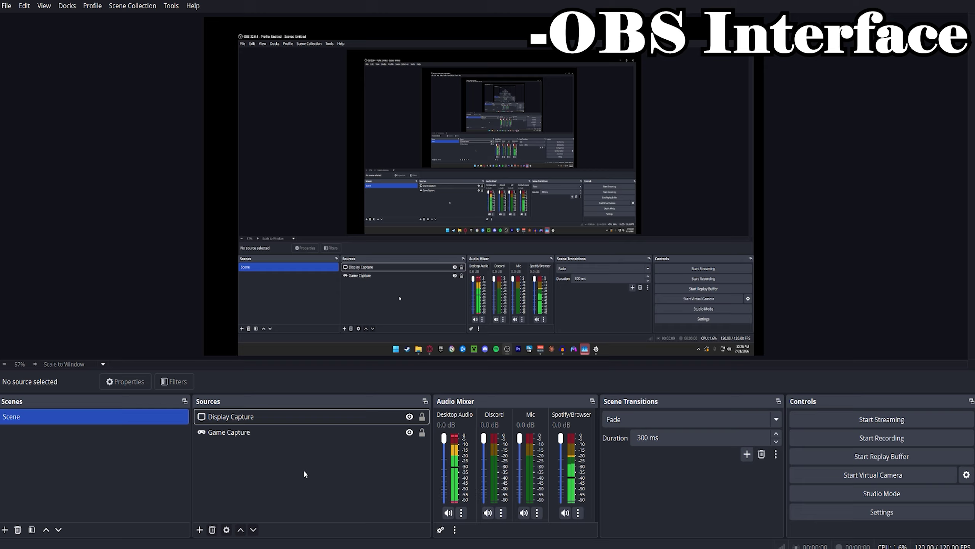
Step: Add a Video Capture Device source for the Brio 101 webcam and check its camera image properties
right_click(306, 473)
mouse_move(345, 479)
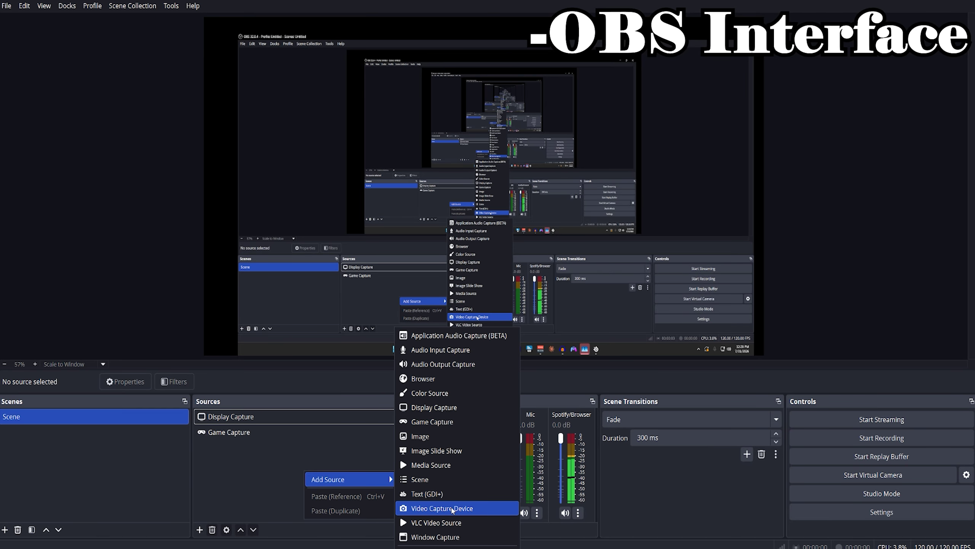
left_click(453, 508)
left_click(510, 337)
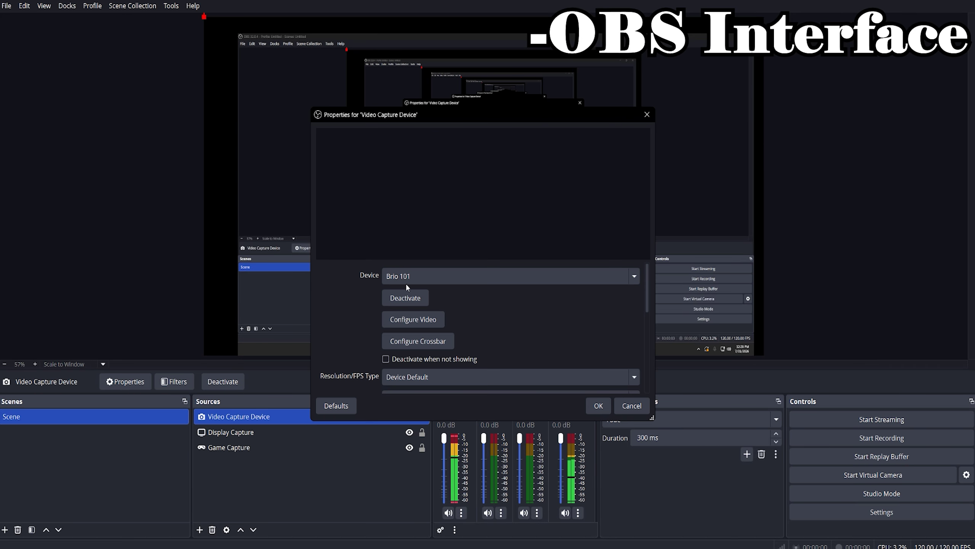
left_click(426, 324)
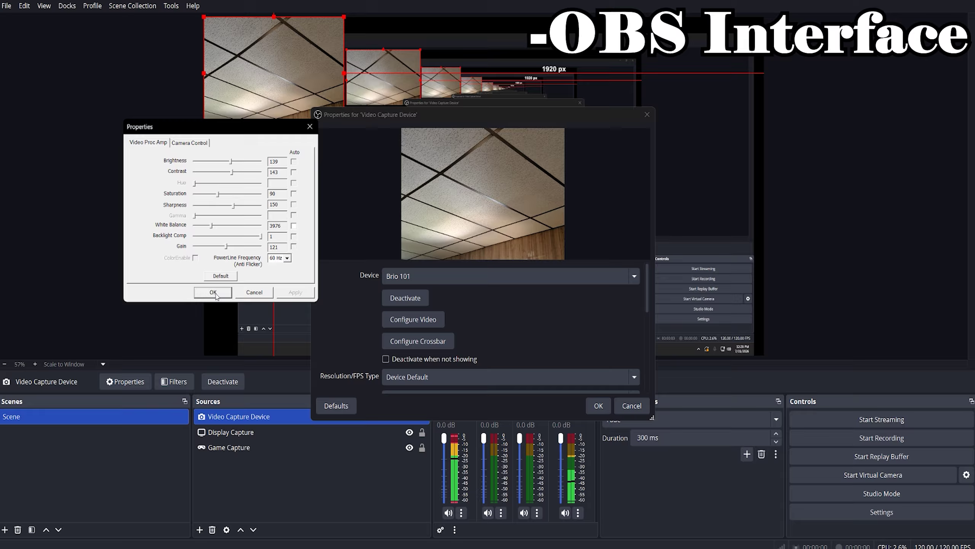
left_click(222, 290)
Step: Set the webcam source to Custom, 1920x1080 resolution and Highest FPS, and adjust its edge in the preview
scroll(509, 298, "down", 1)
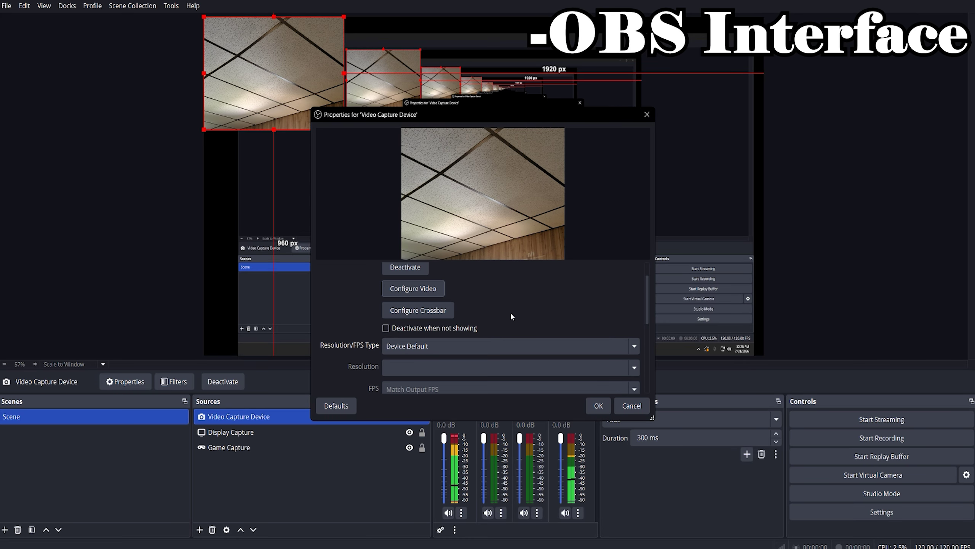
left_click(449, 347)
left_click(444, 380)
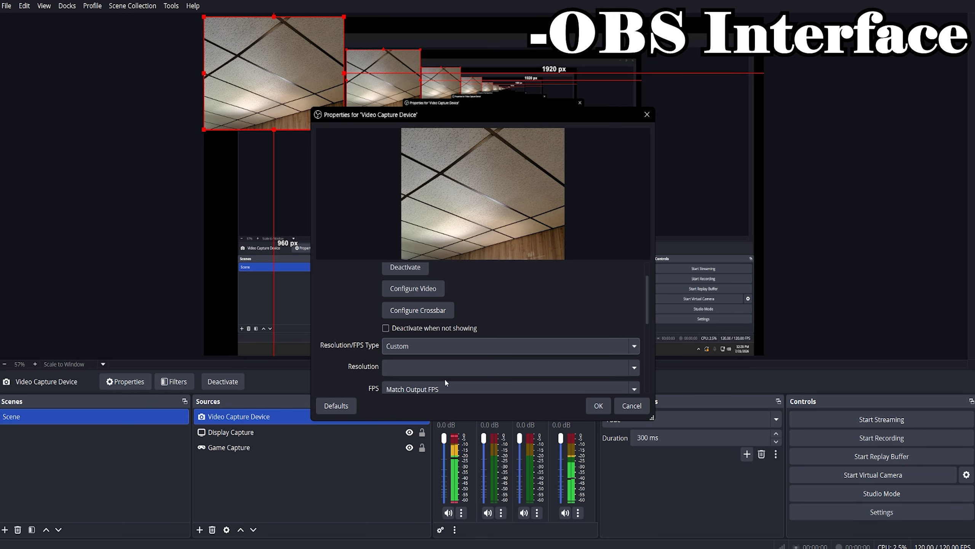
type("1920x1080")
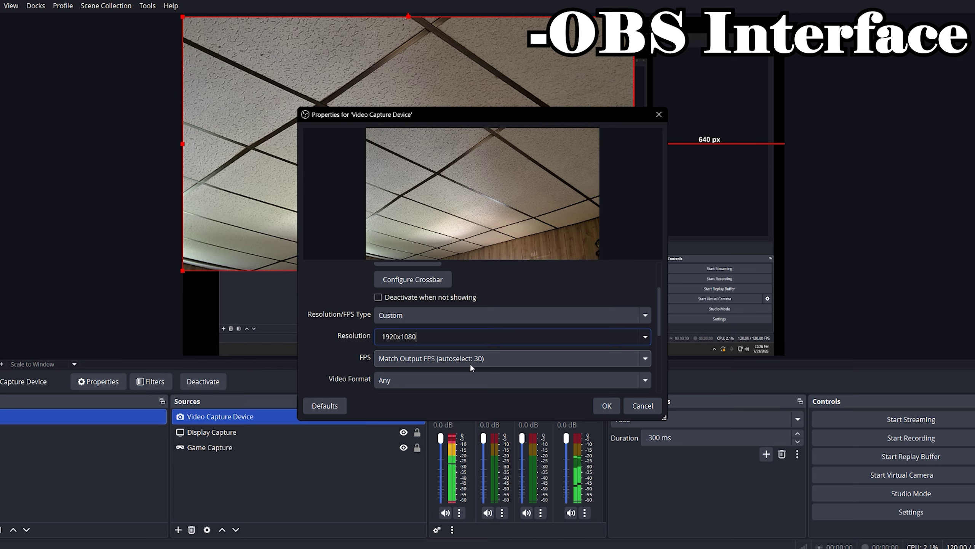
left_click(599, 457)
left_click(469, 392)
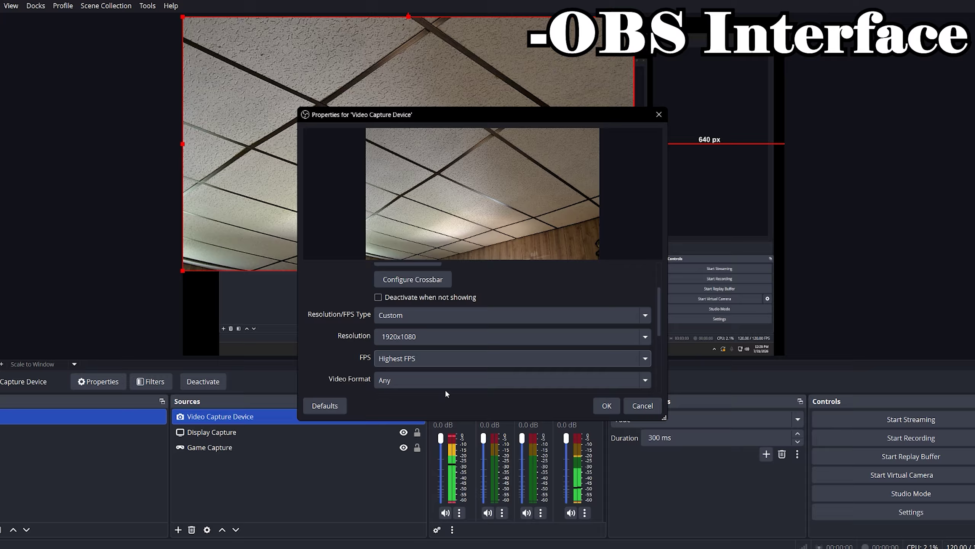
left_click(606, 406)
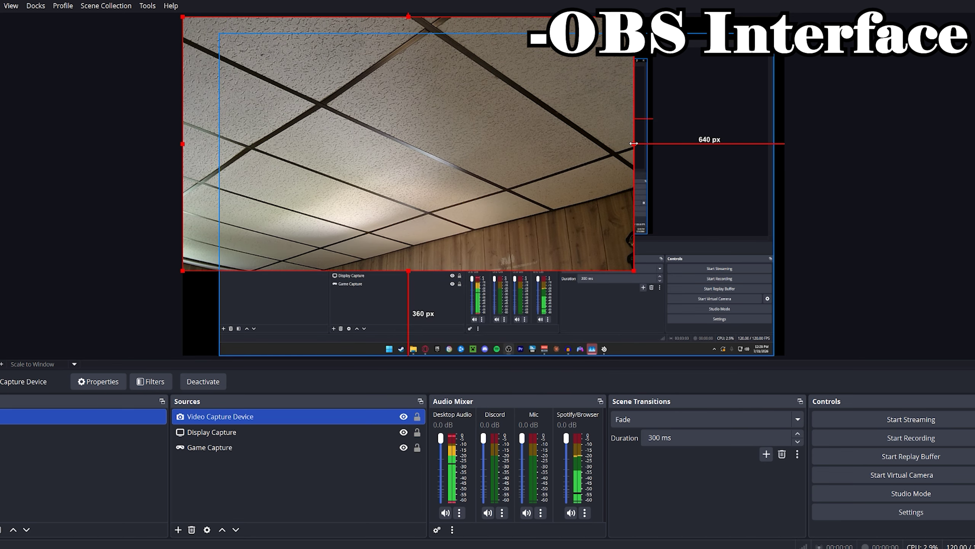
mouse_move(634, 148)
left_mouse_down()
mouse_move(392, 155)
mouse_move(646, 158)
left_mouse_up()
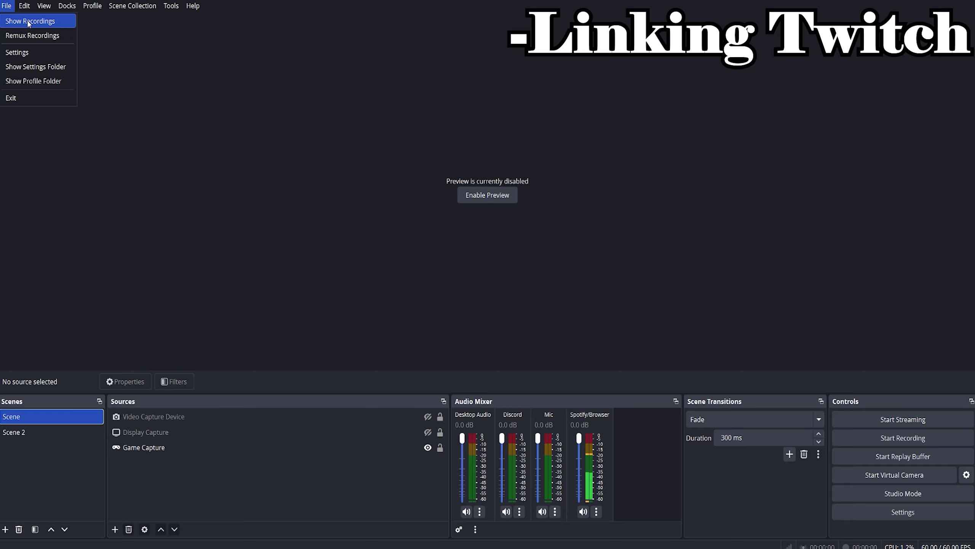
Step: Choose Twitch as the service in the stream settings and opt to connect with a stream key
left_click(17, 52)
left_click(280, 135)
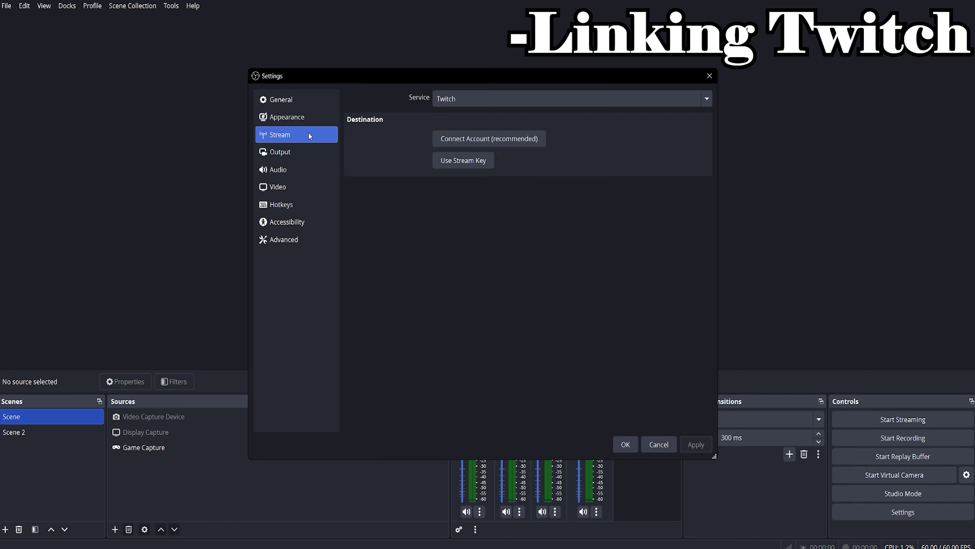
left_click(453, 101)
left_click(460, 128)
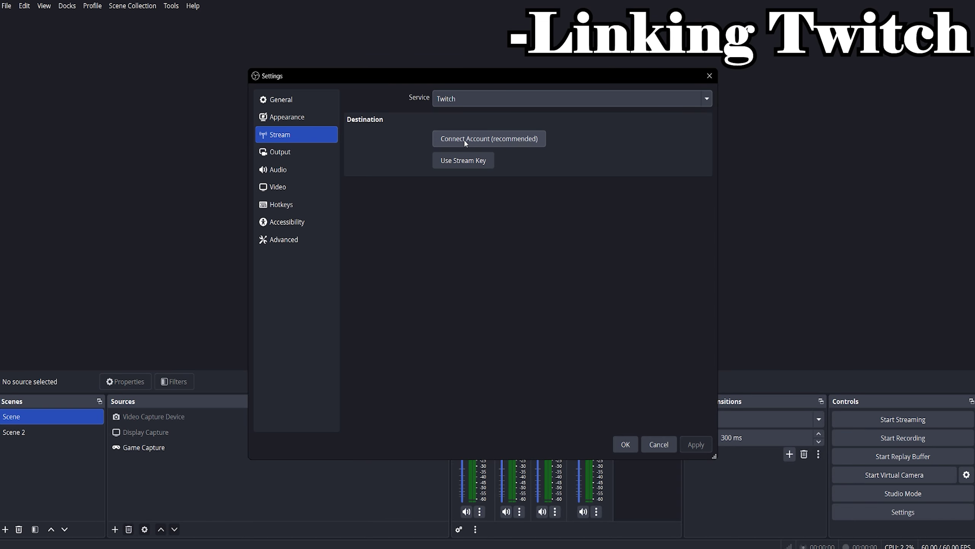
left_click(460, 162)
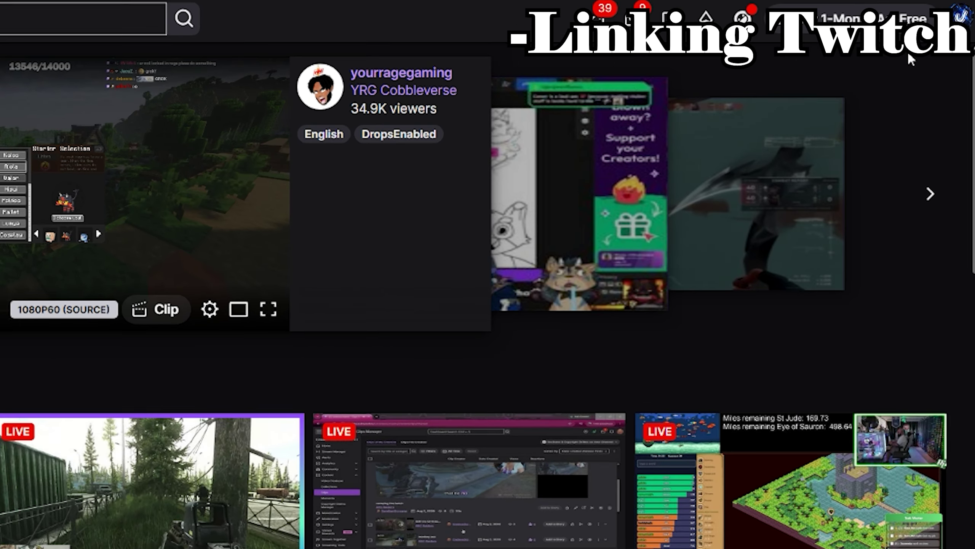
Step: Switch to Twitch in the browser and copy the stream key from the Creator Dashboard's stream settings
left_click(960, 16)
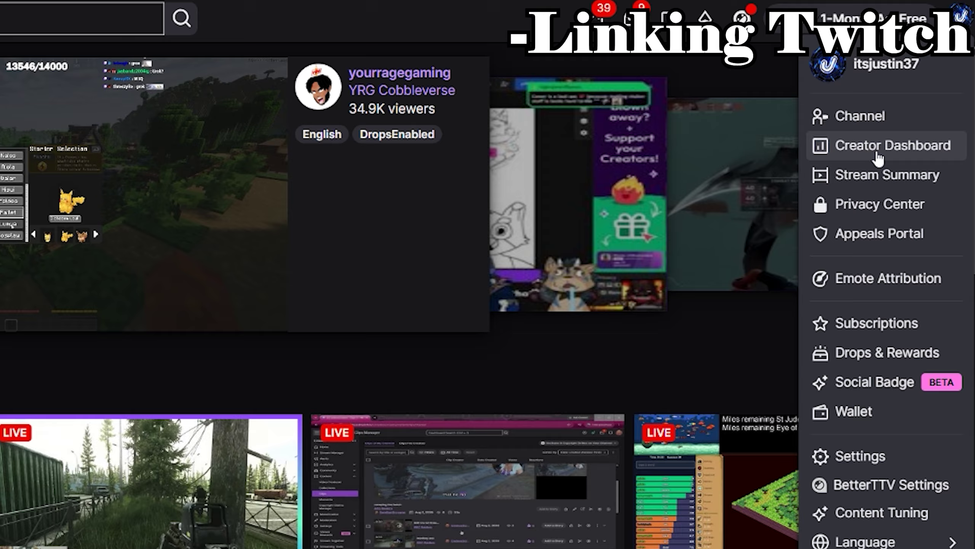
left_click(868, 151)
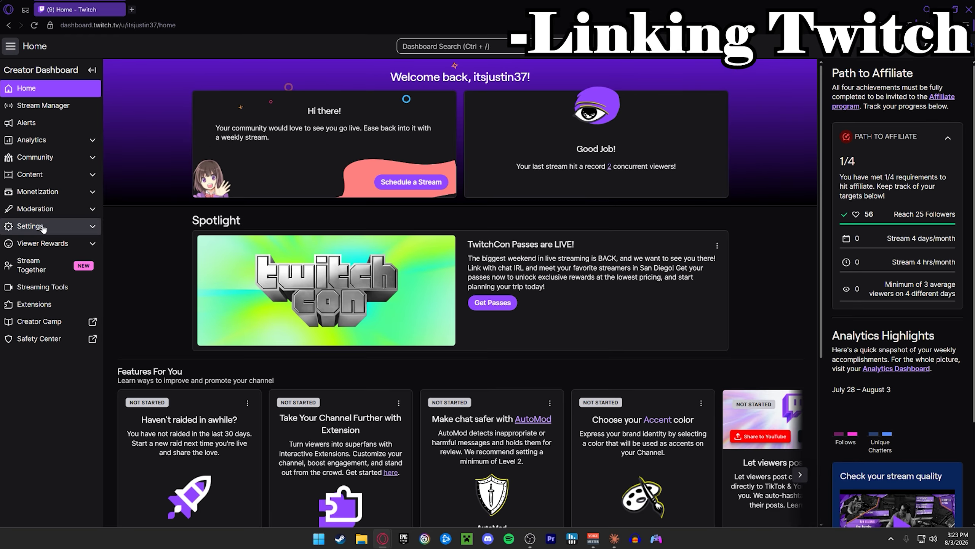
left_click(30, 226)
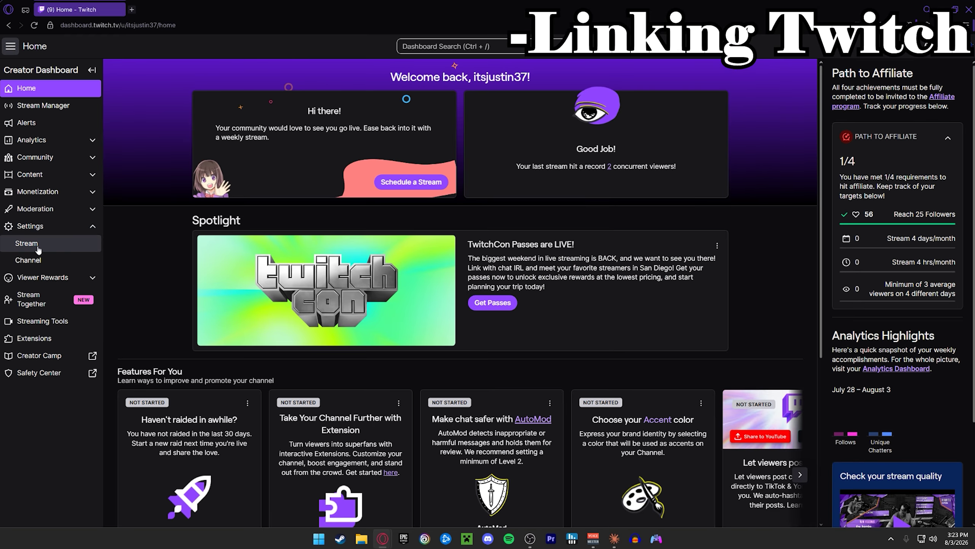
left_click(37, 248)
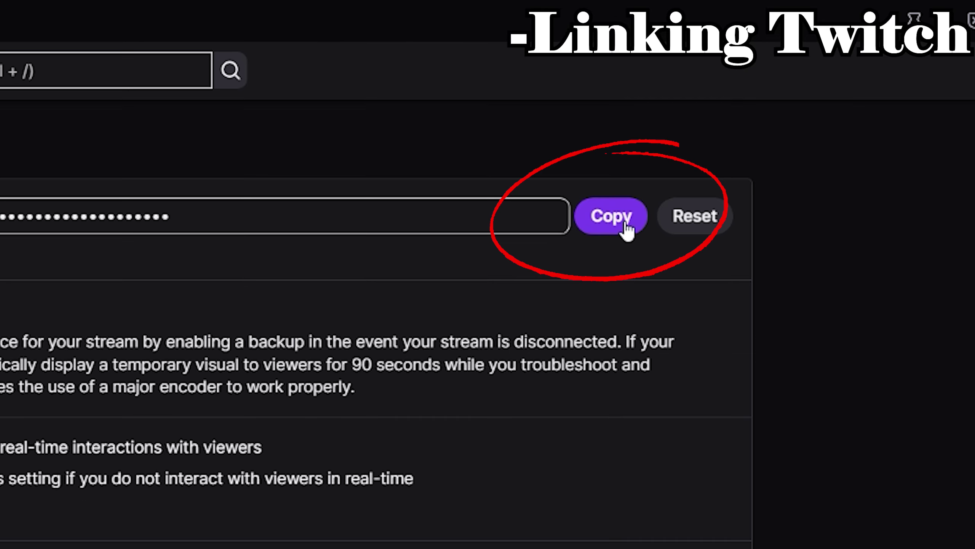
left_click(730, 107)
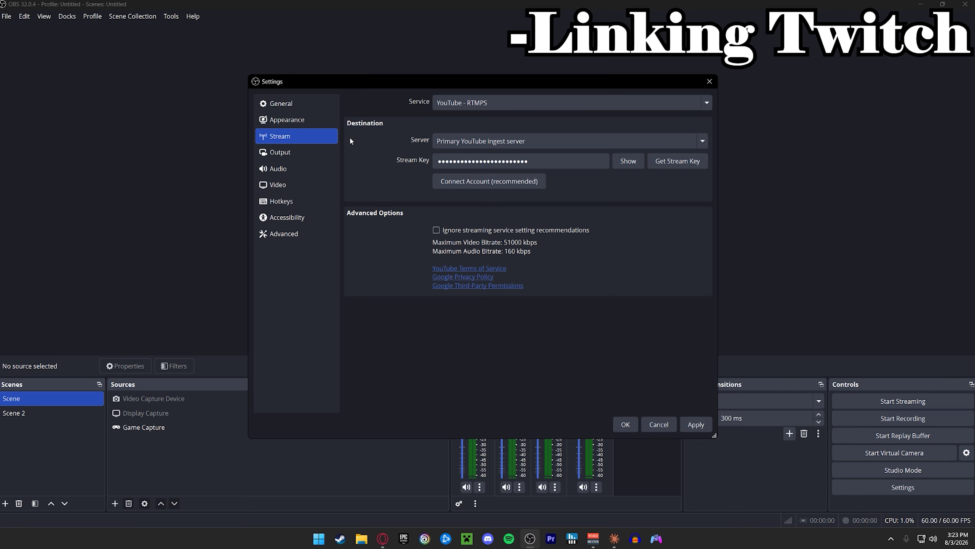
Step: Back in OBS, set the streaming service to Twitch, paste the copied stream key and save the settings
left_click(471, 102)
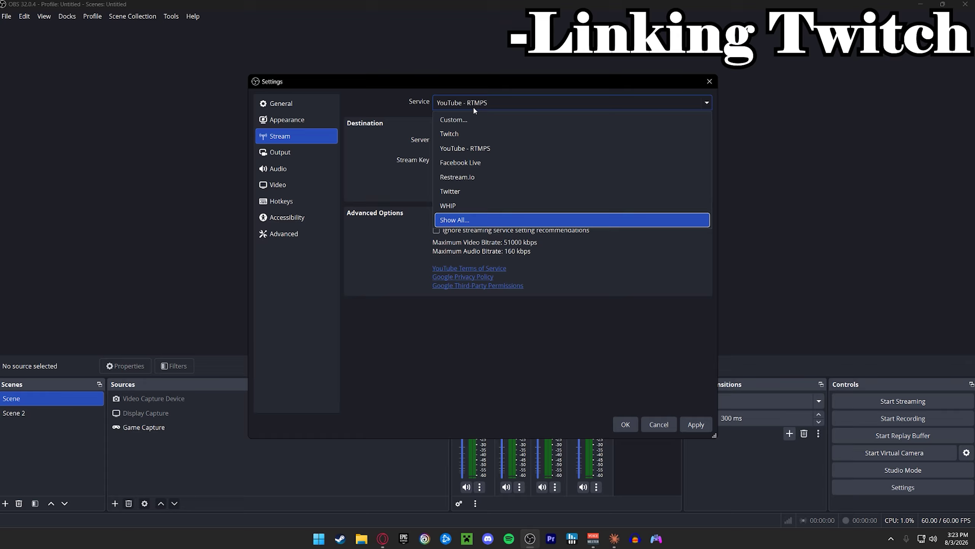
left_click(470, 134)
left_click(465, 160)
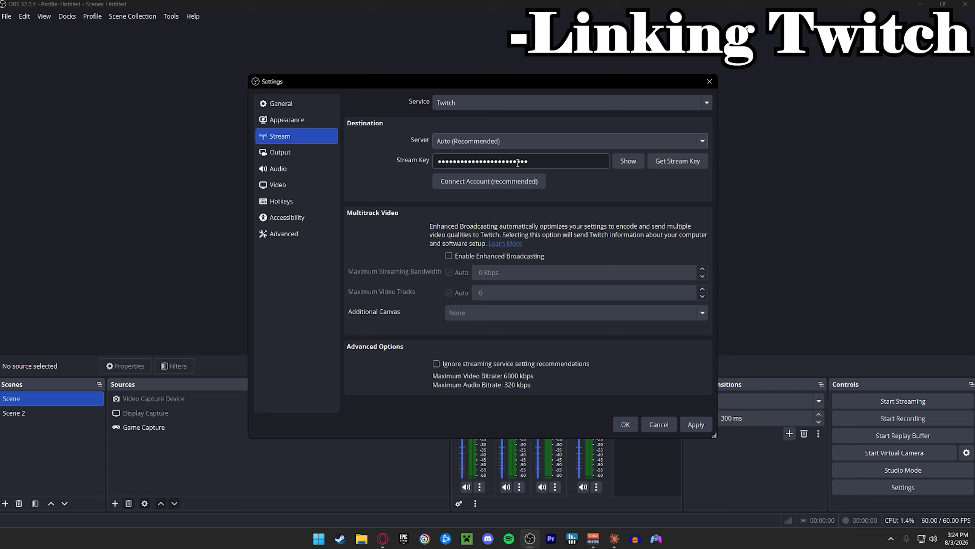
left_click(559, 161)
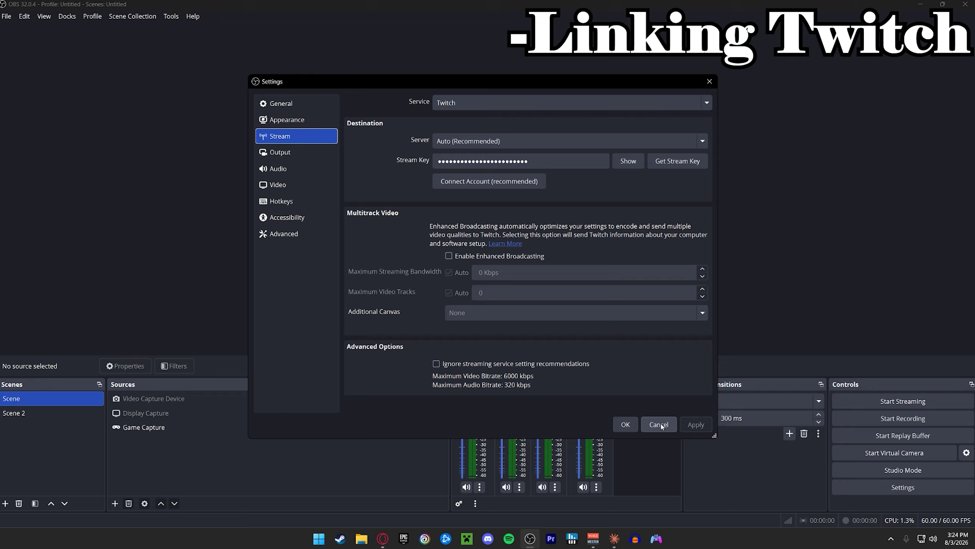
left_click(625, 423)
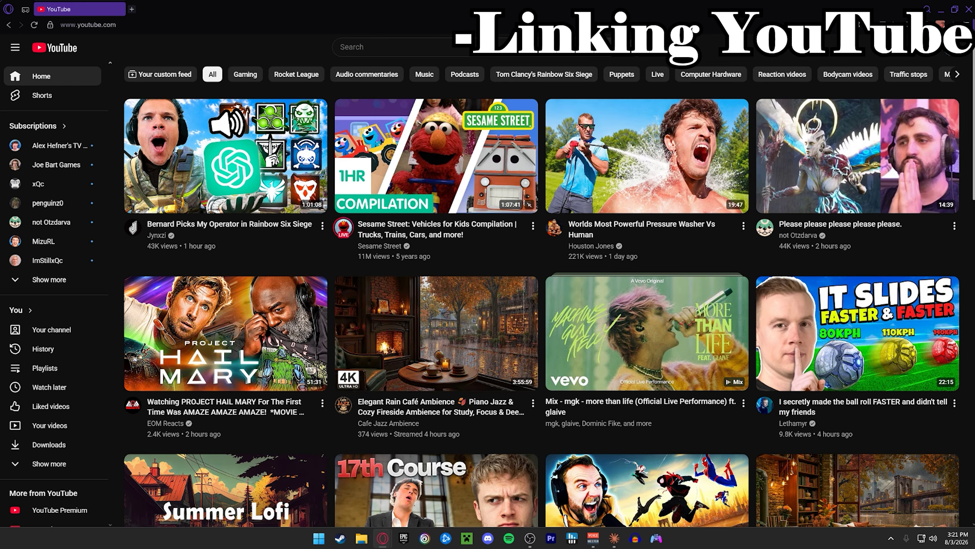
Step: Switch to YouTube in the browser and open the account options
left_click(957, 17)
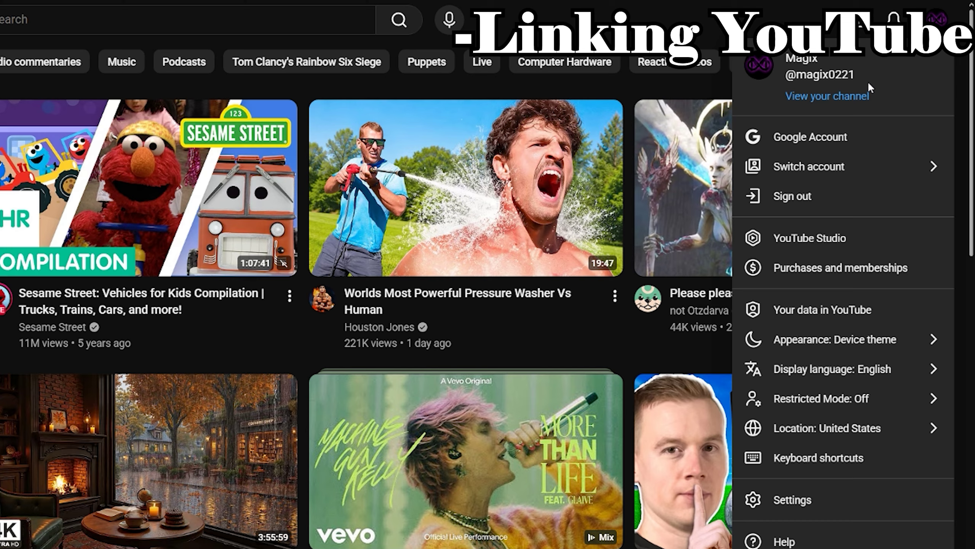